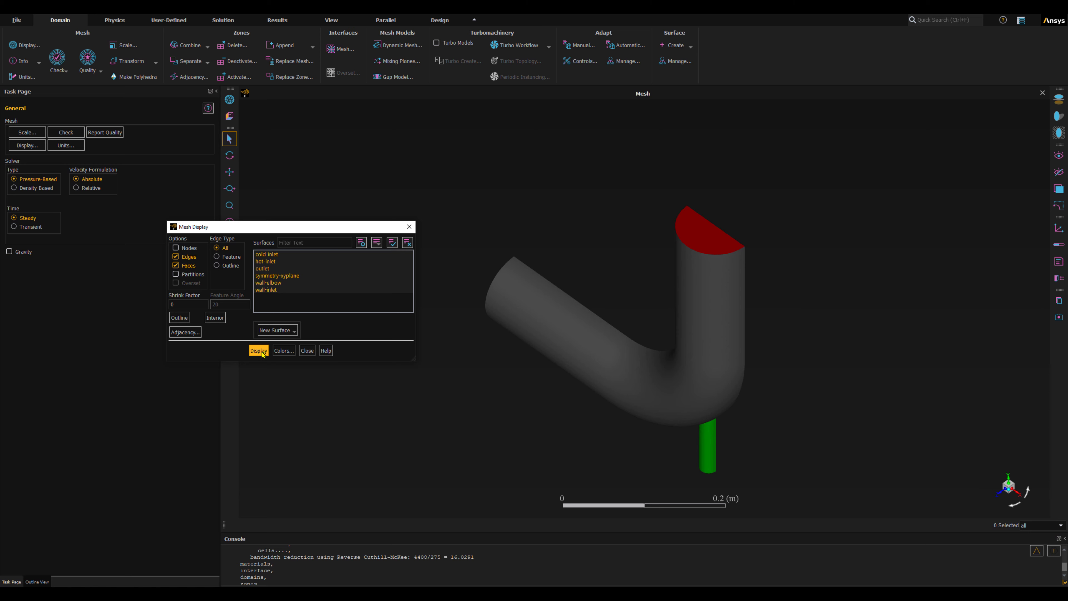
- Display the mesh with edges and faces on all six boundary surfaces
click(259, 351)
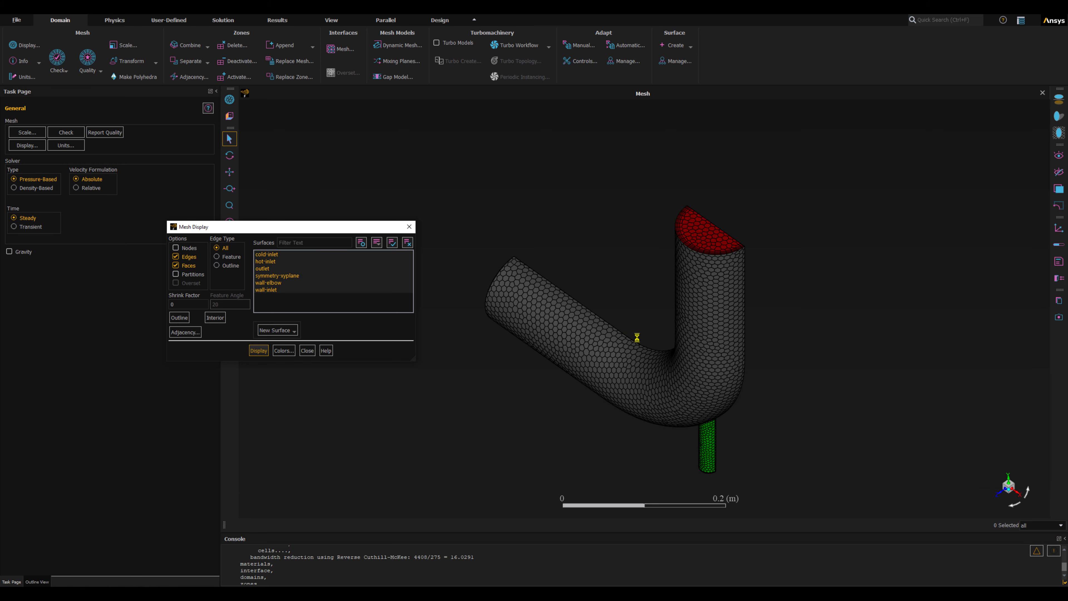
click(307, 351)
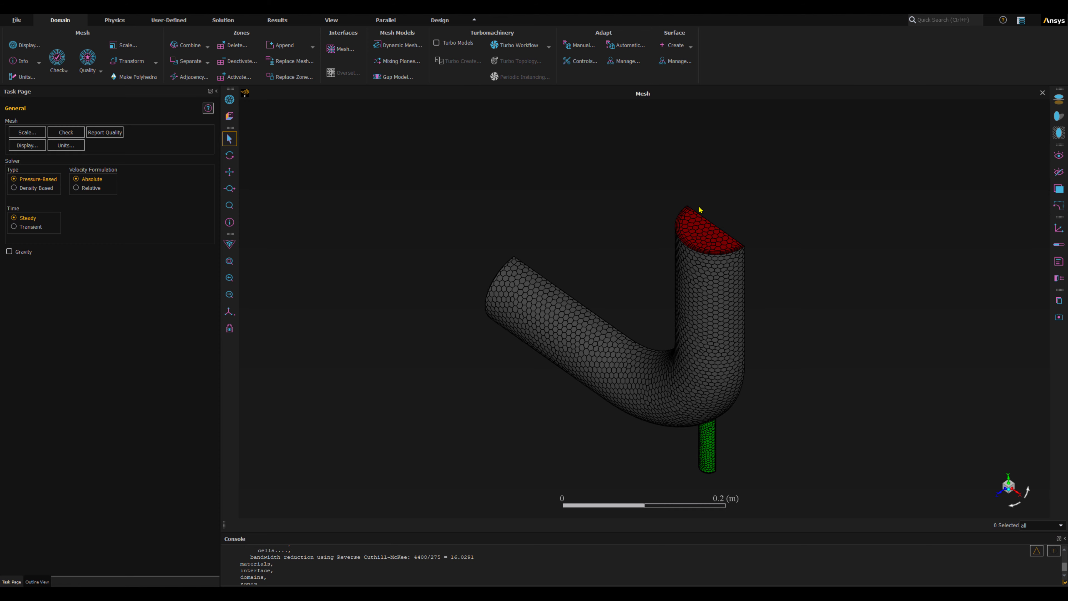
scroll(692, 226, up, 2)
scroll(803, 301, down, 1)
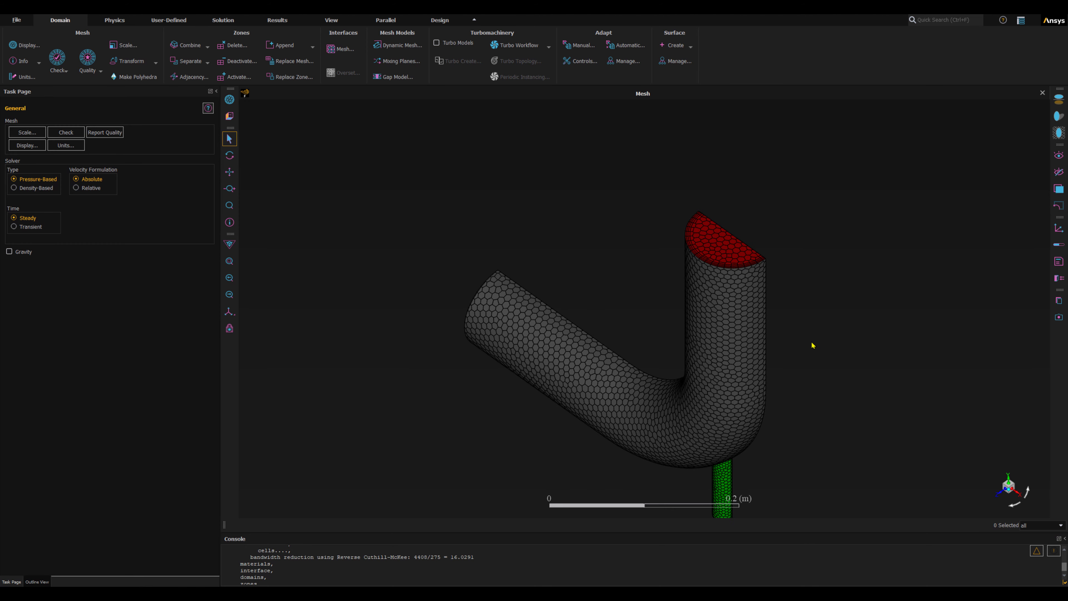
- Examine the cells on the symmetry plane near the pipe end and return to the isometric view
drag(868, 342, 546, 362)
scroll(542, 313, up, 3)
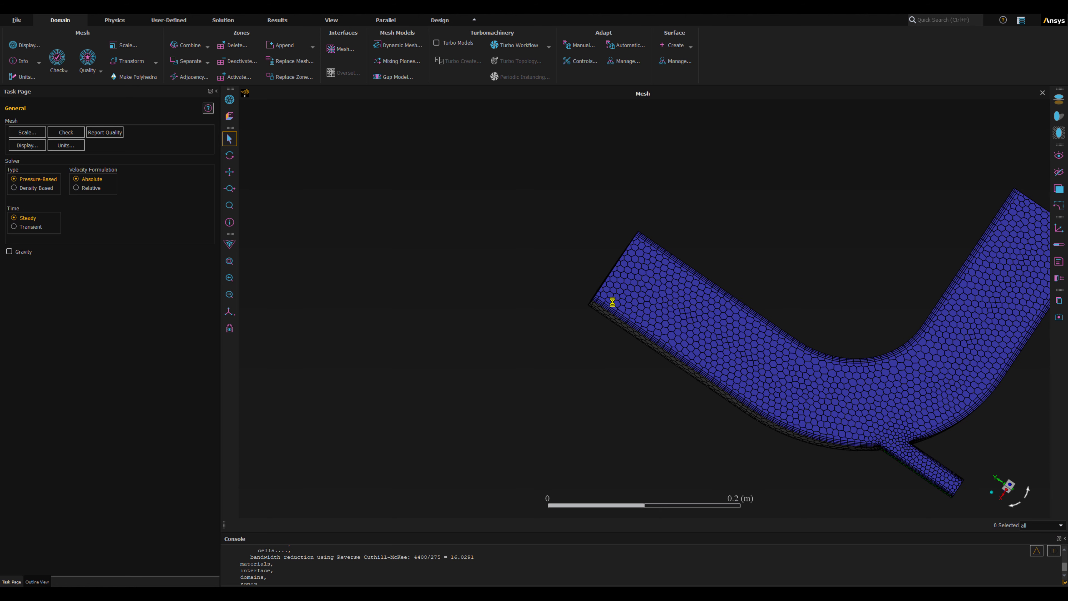
scroll(558, 306, up, 2)
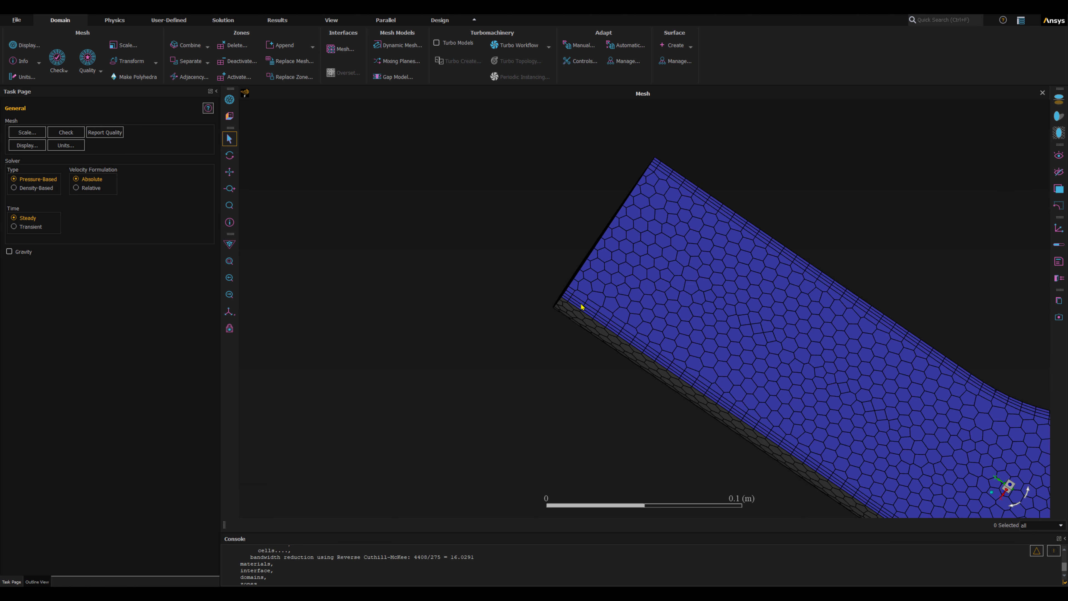
click(229, 311)
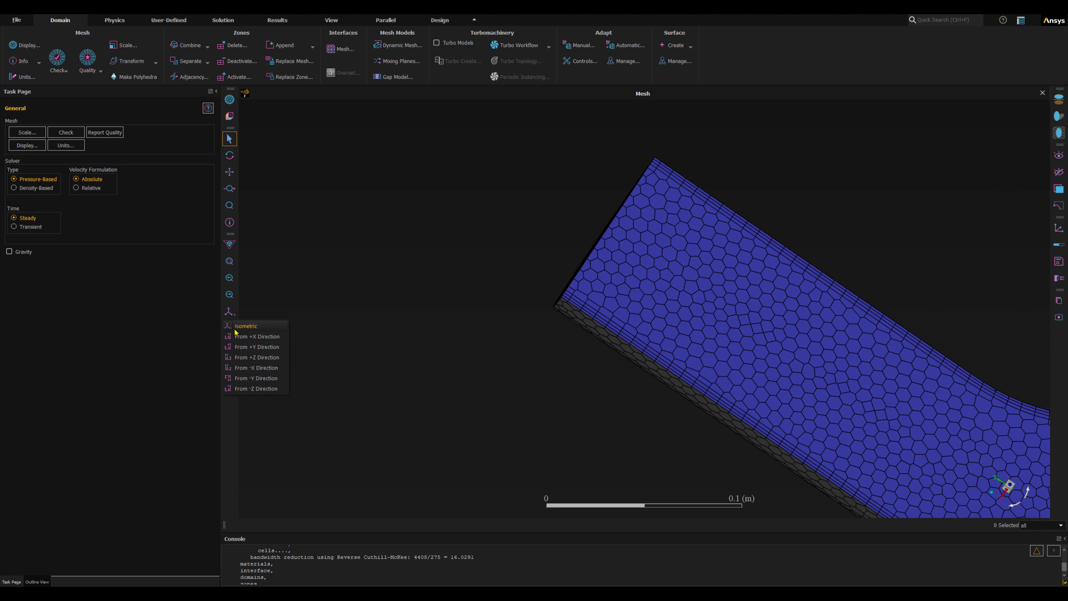
click(263, 328)
scroll(349, 299, up, 2)
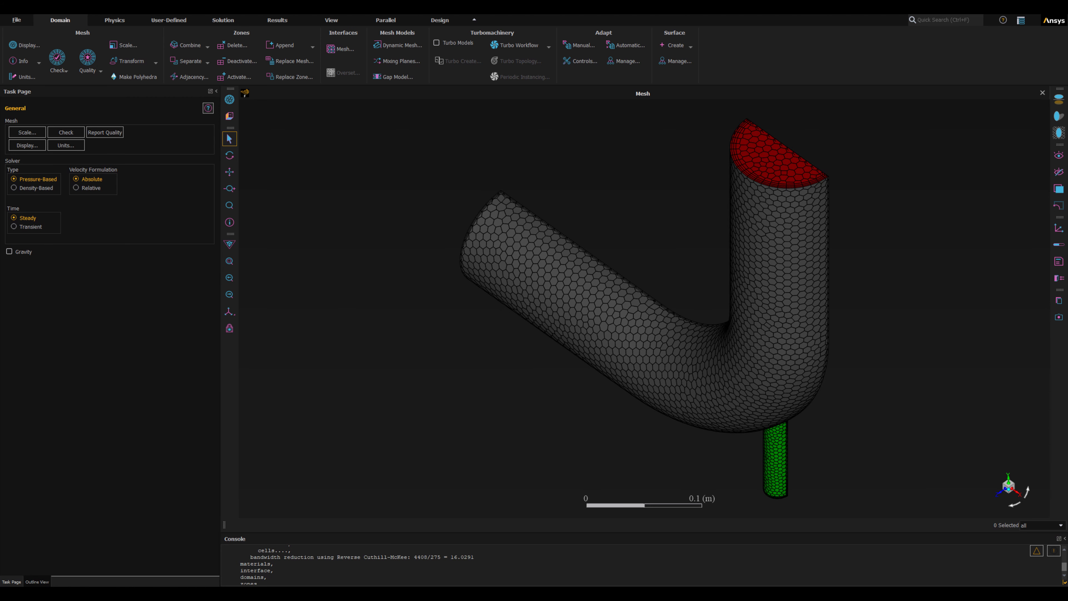
- Perform a mesh check and review its domain extents, volume and face area statistics in the console
click(66, 71)
key(ctrl)
key(ctrl)
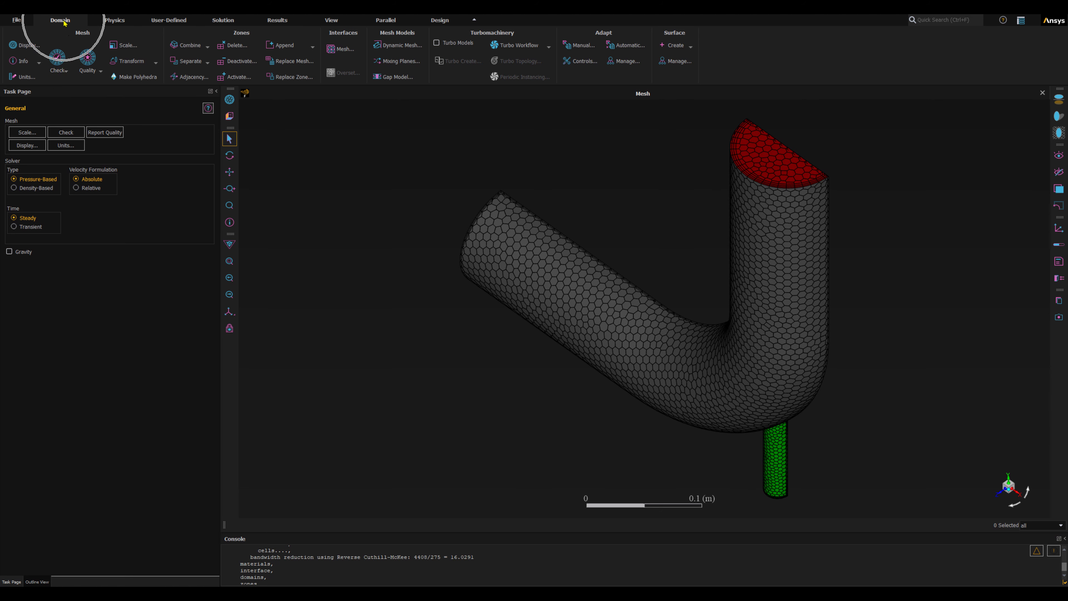
click(66, 70)
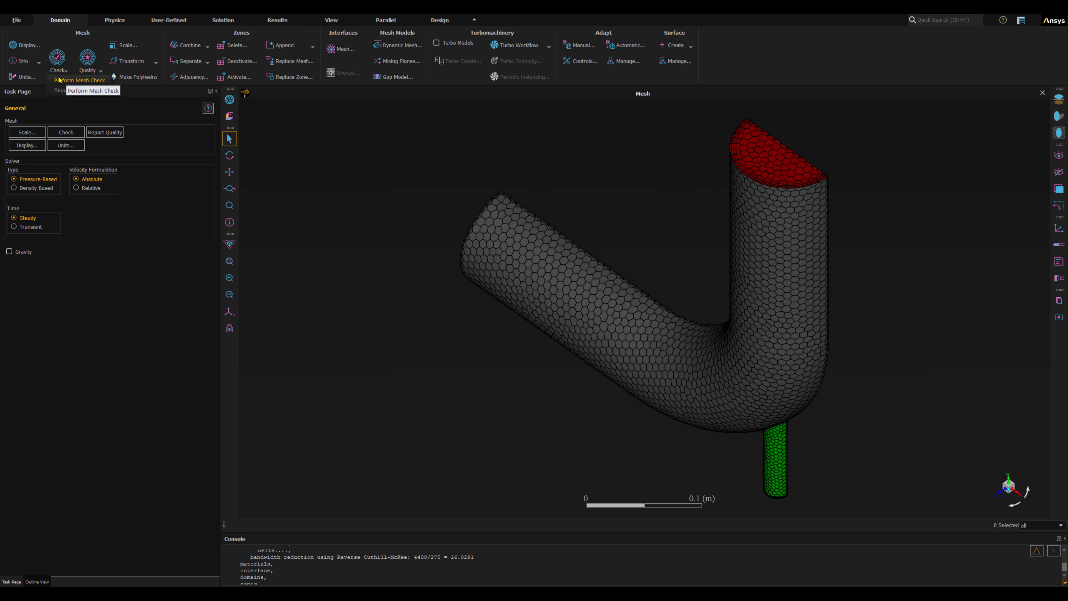
click(60, 81)
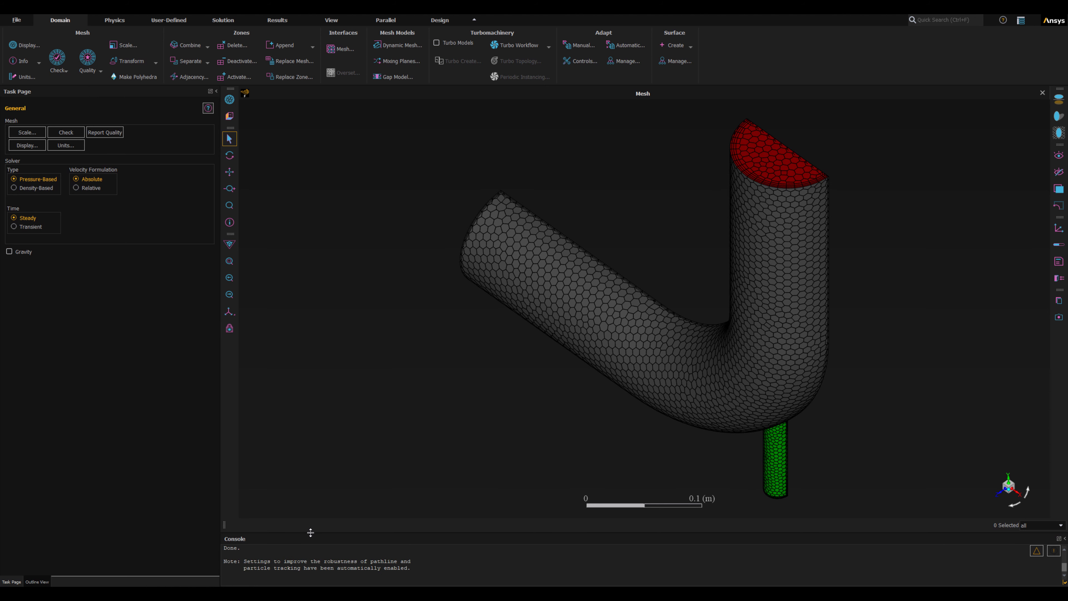
drag(311, 534, 312, 423)
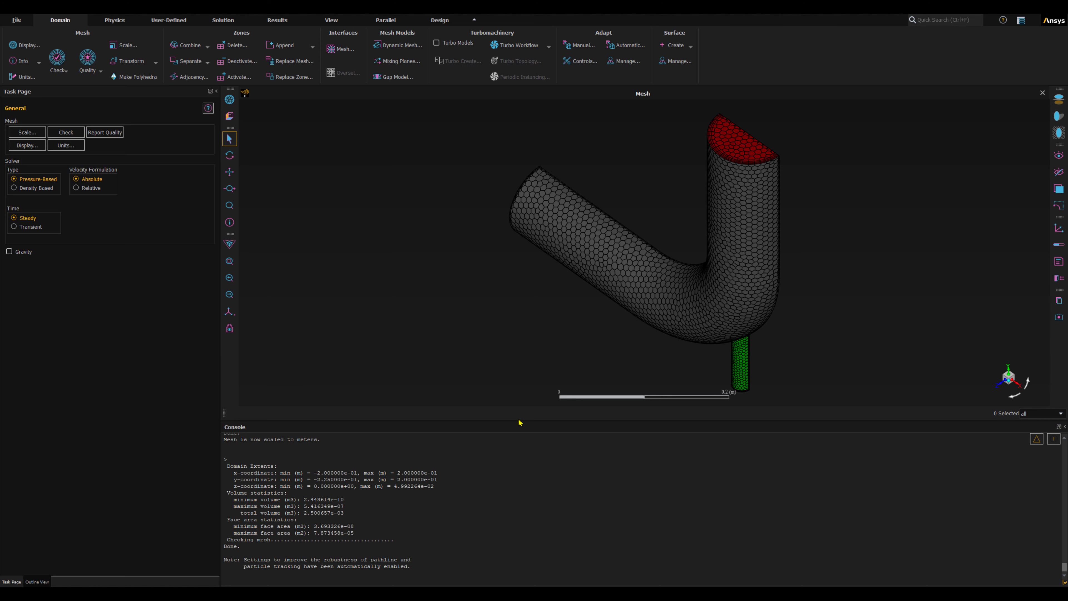
drag(520, 422, 501, 566)
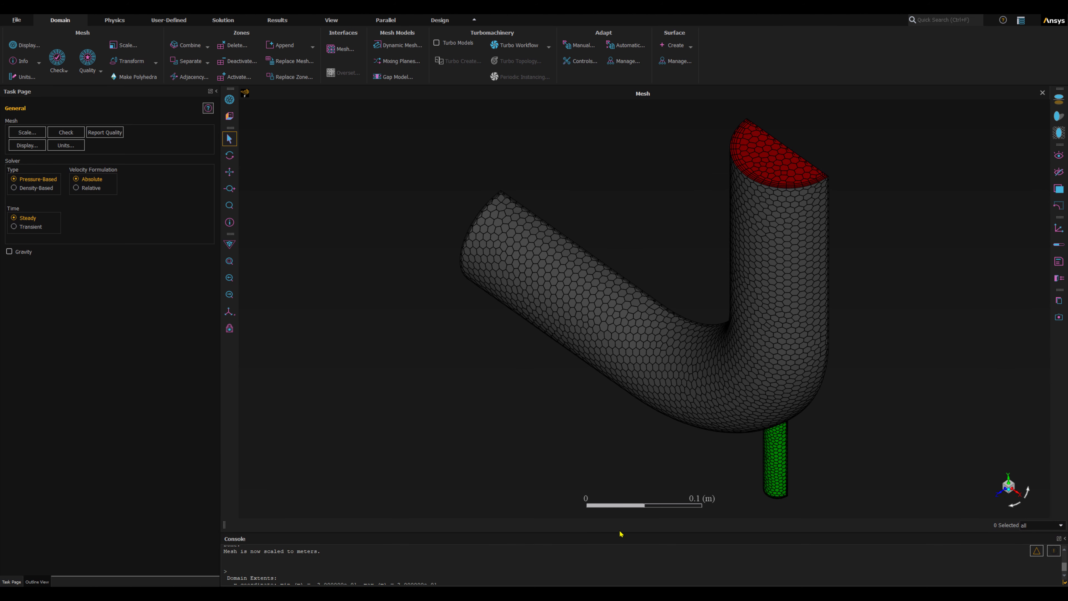
scroll(623, 506, up, 1)
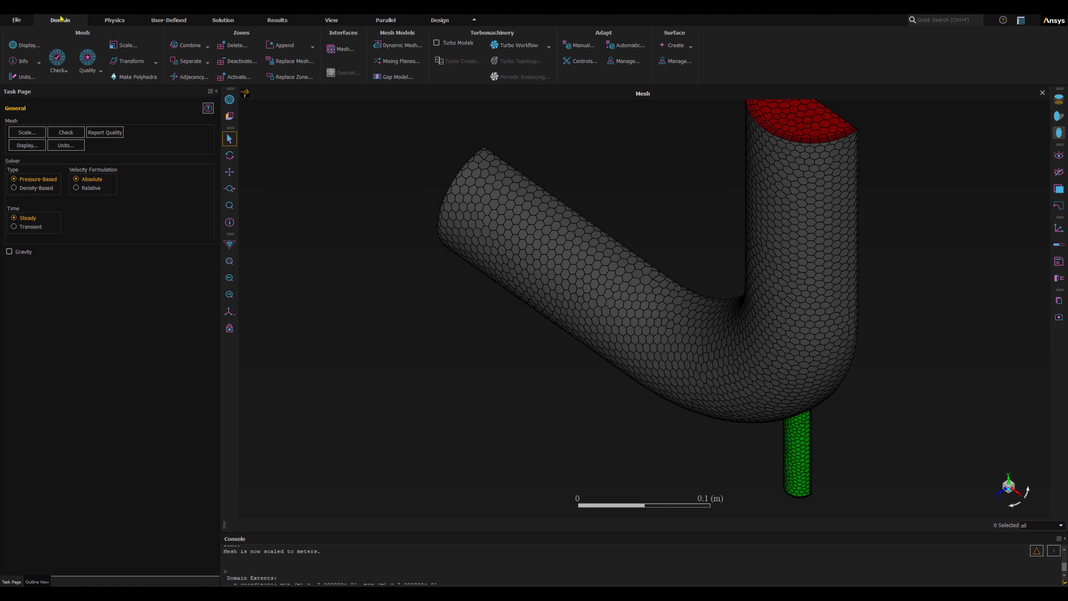
- Set the view length unit of the mesh to inches (in) in the Scale Mesh settings
click(123, 47)
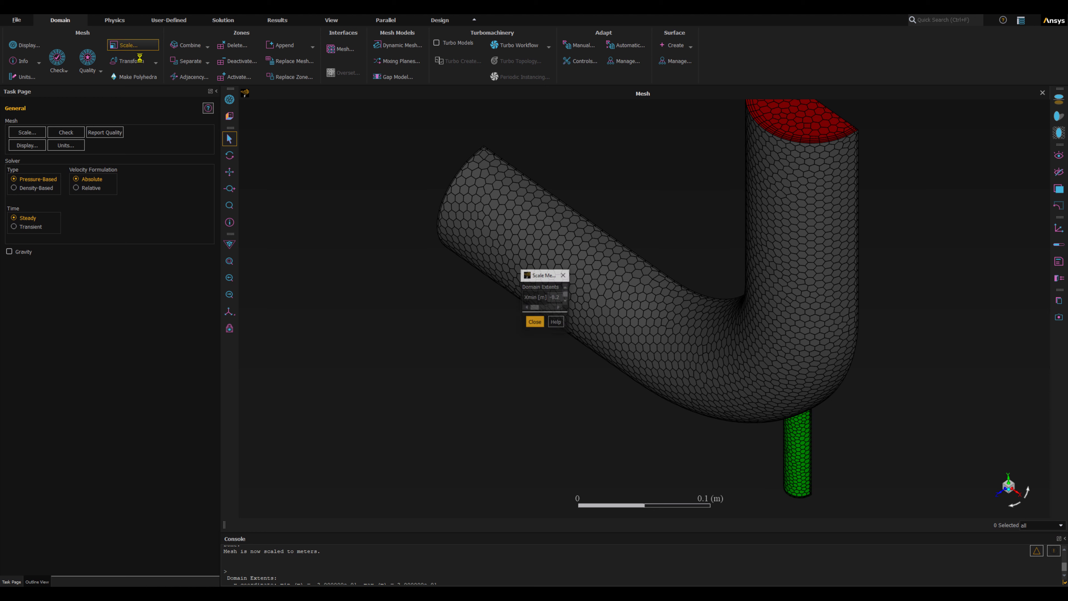
drag(546, 277, 282, 247)
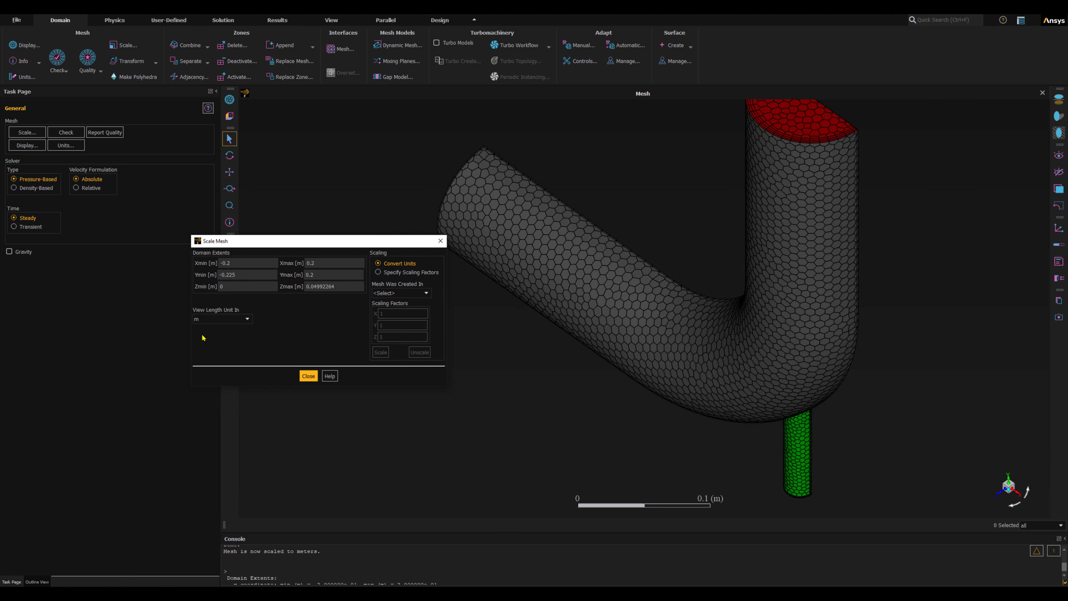
click(203, 320)
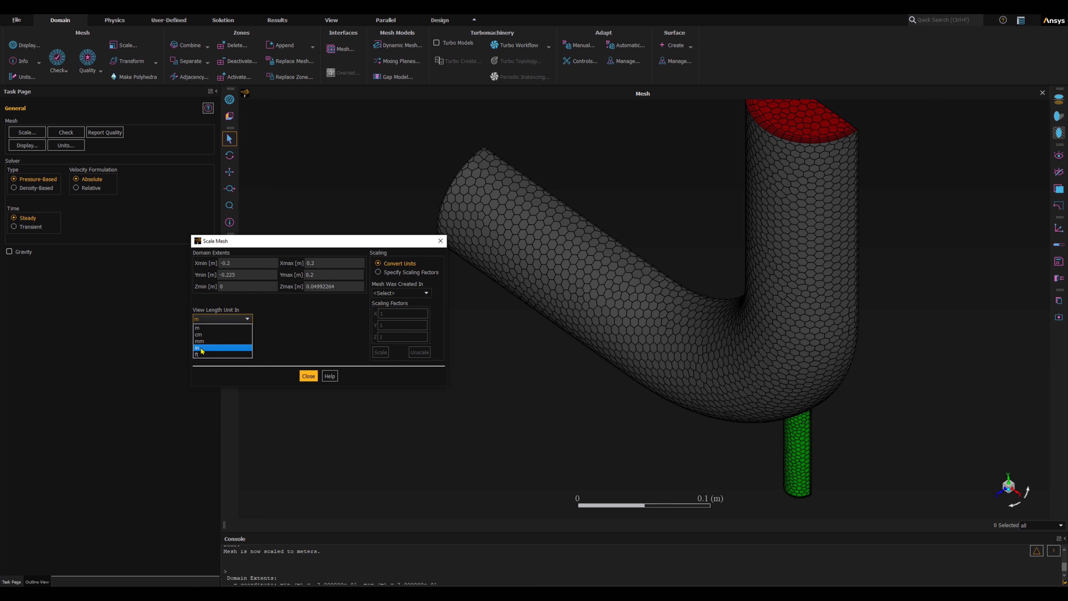
click(201, 348)
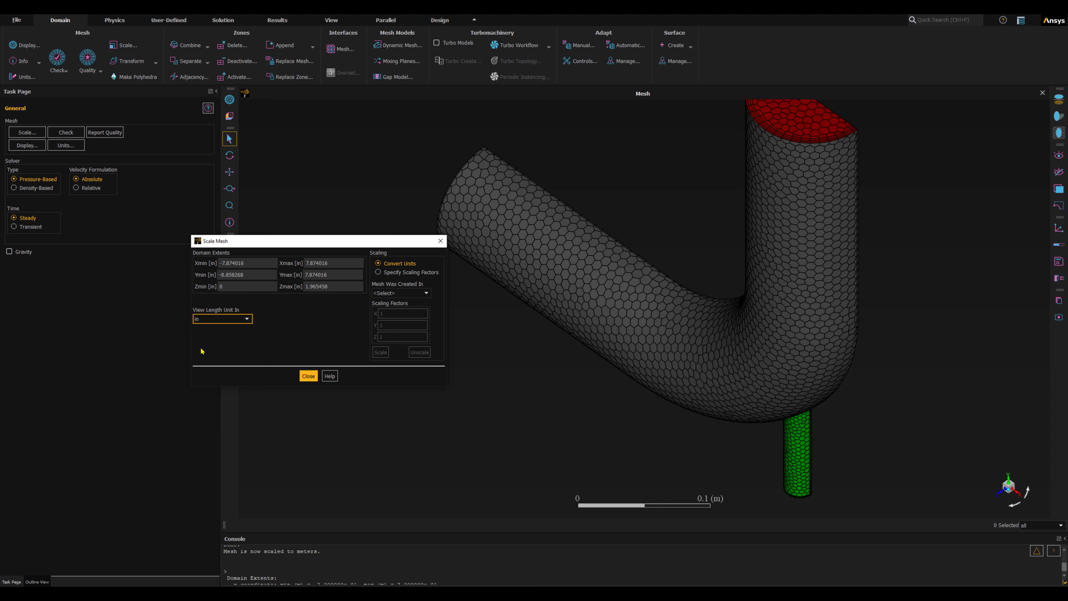
click(727, 500)
click(307, 377)
scroll(578, 496, down, 3)
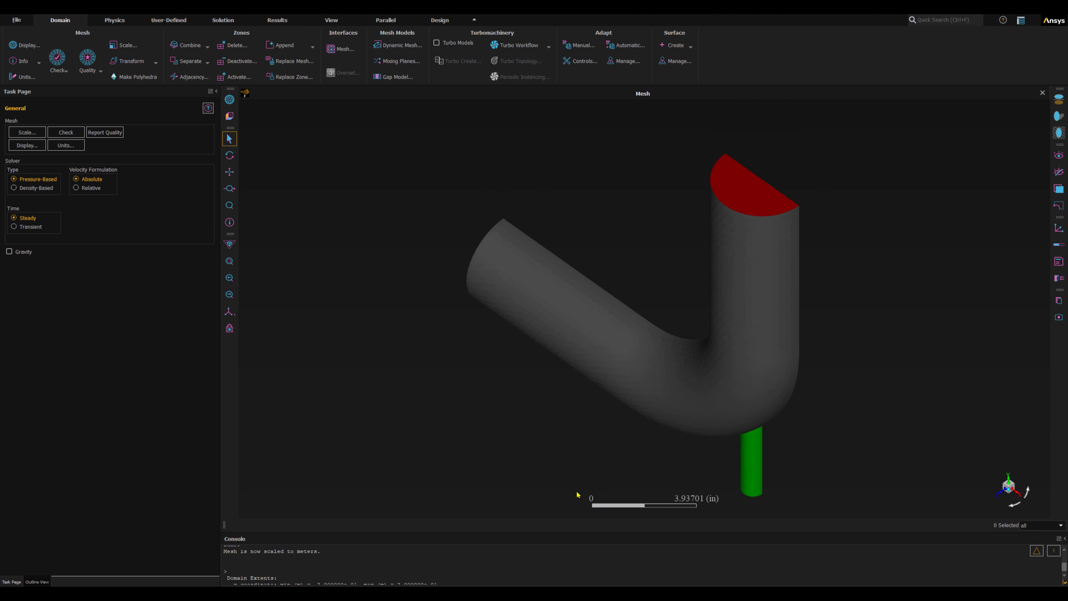
scroll(577, 495, up, 5)
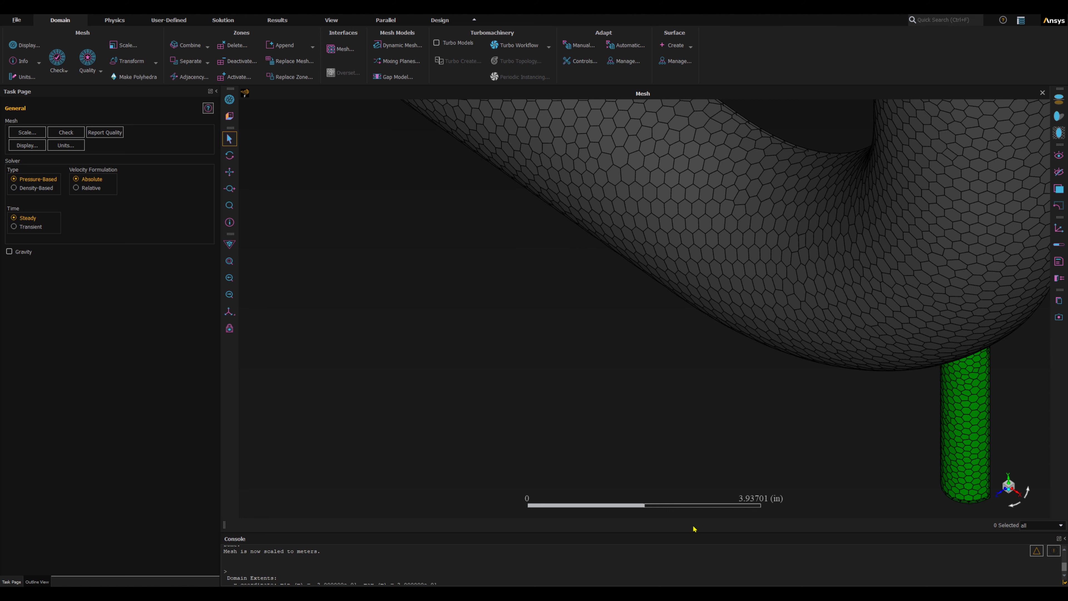
scroll(747, 480, down, 5)
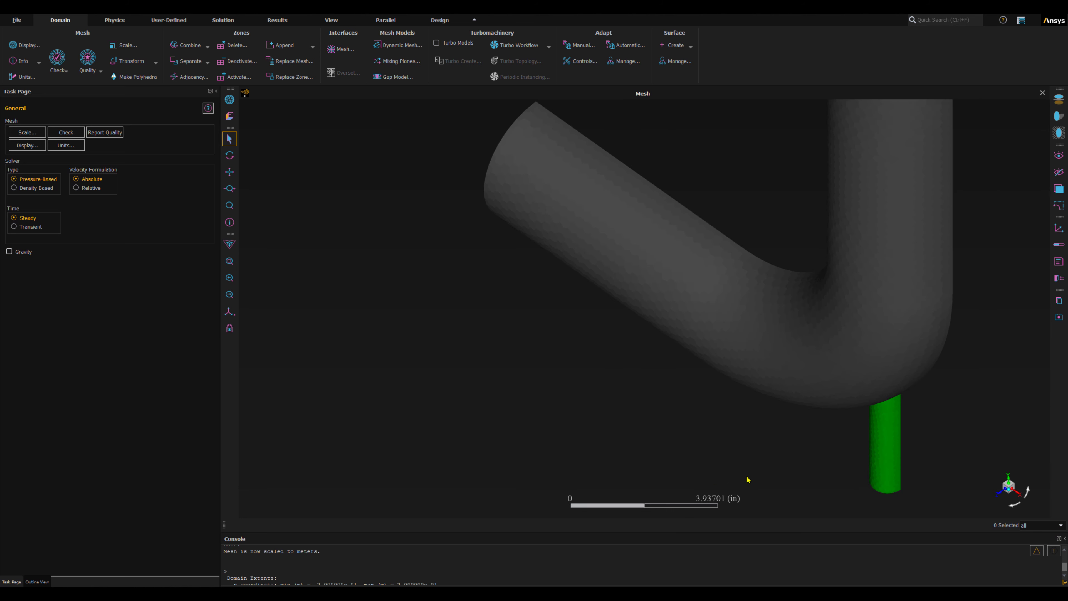
scroll(747, 480, down, 3)
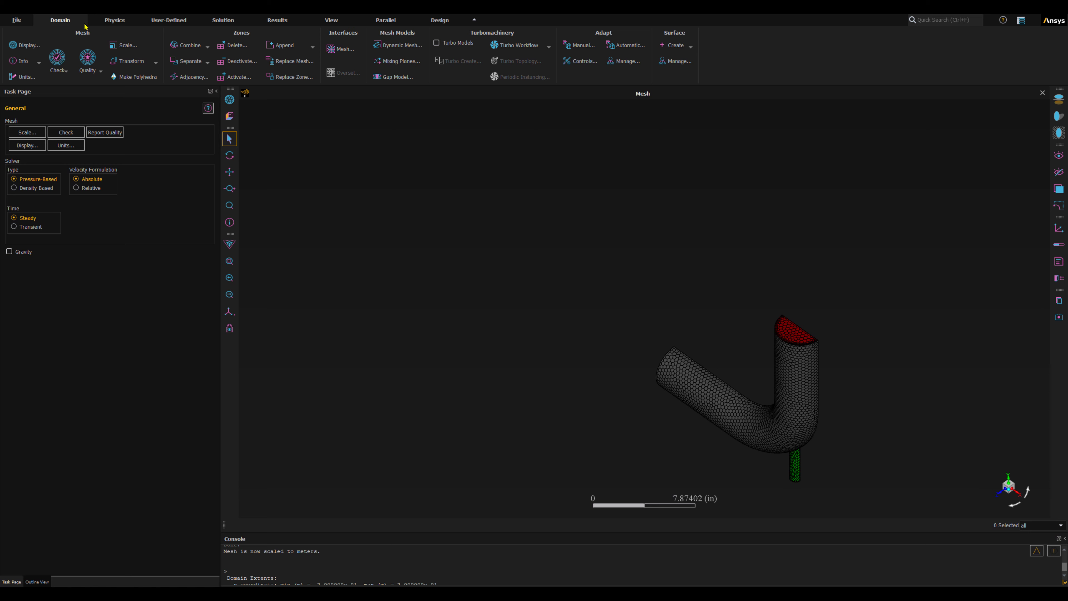
- Review the units available for the length quantity in the unit settings, keeping inches
click(26, 76)
click(516, 330)
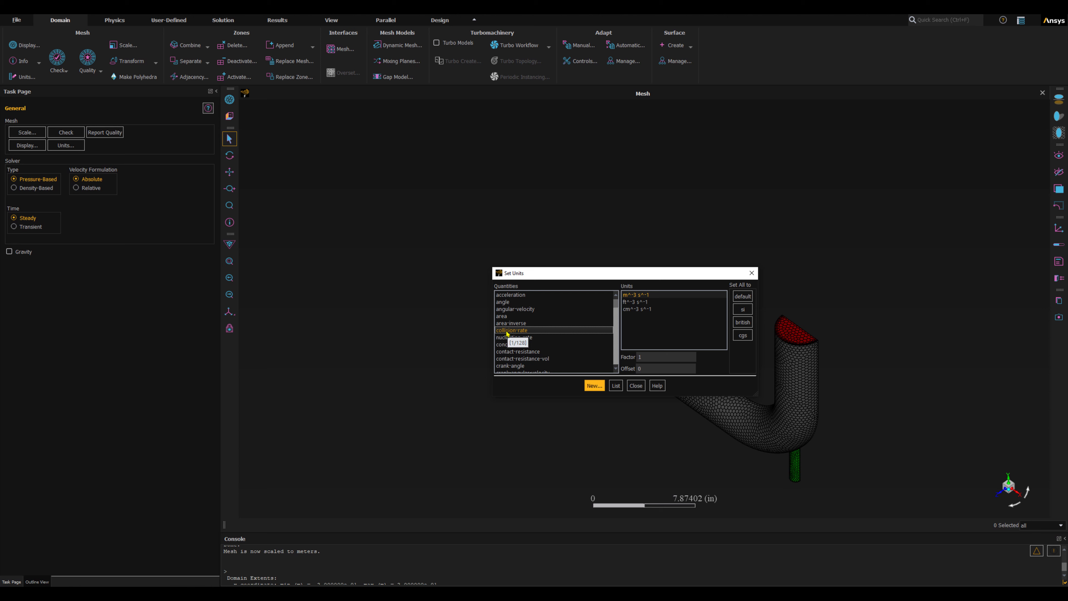
scroll(526, 345, down, 6)
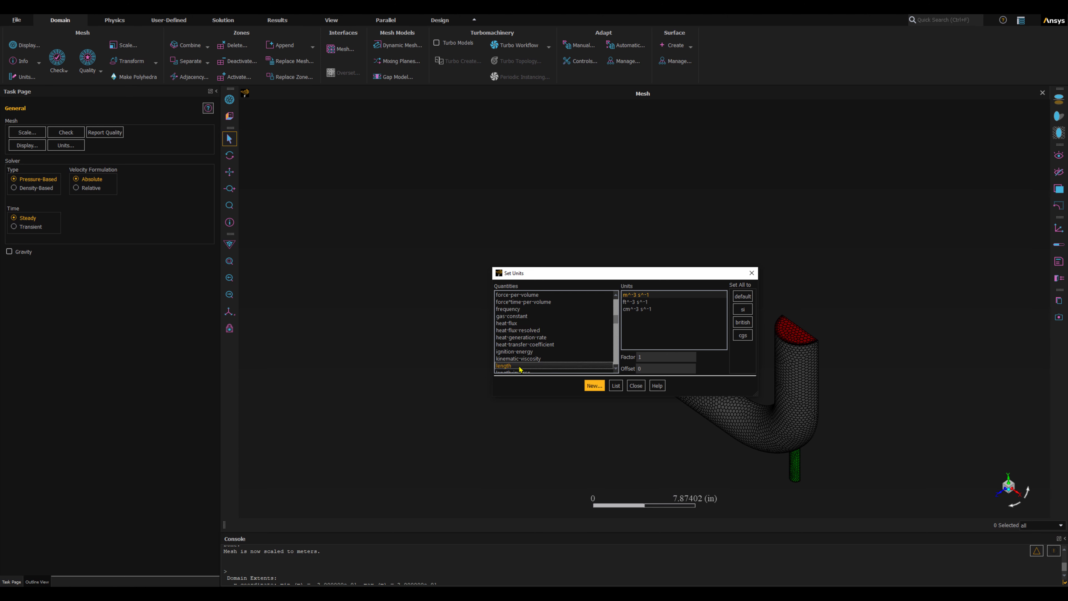
click(503, 365)
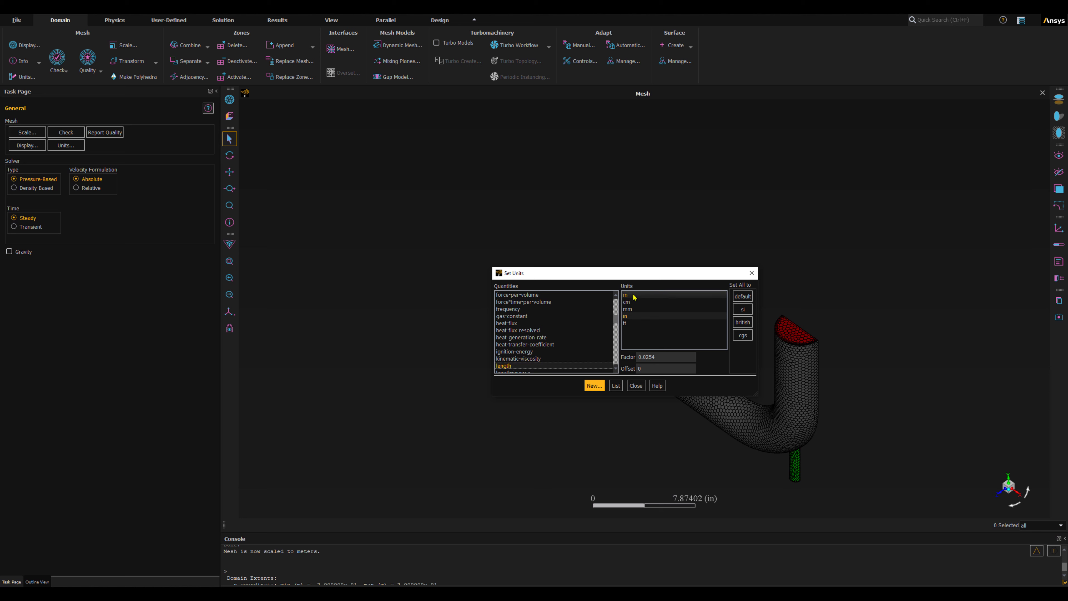
click(637, 387)
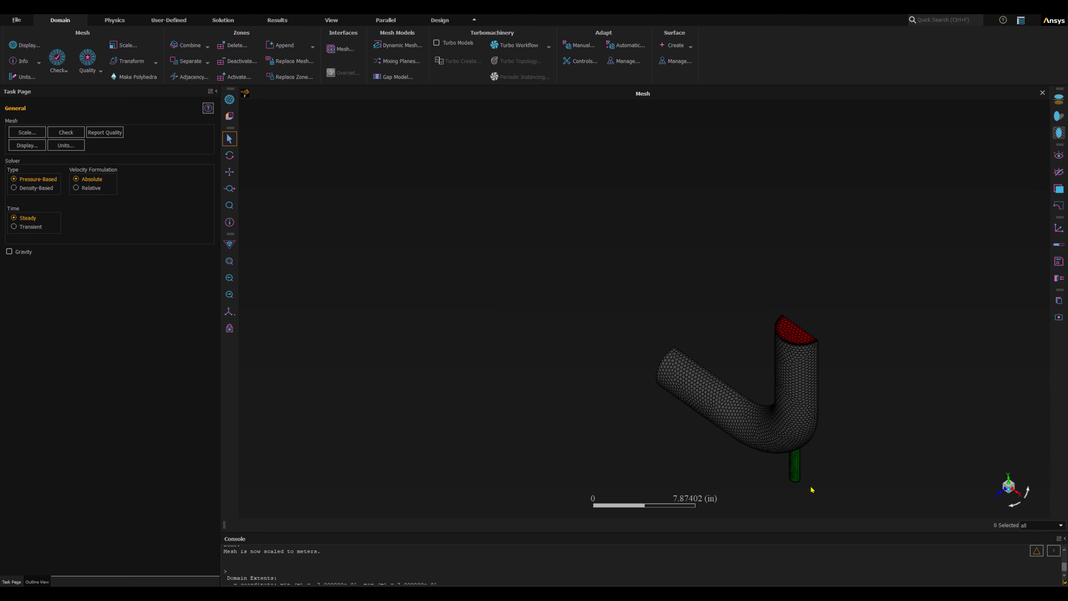
- Restore the isometric view and fit the elbow mesh to the graphics window
scroll(810, 486, up, 3)
click(234, 265)
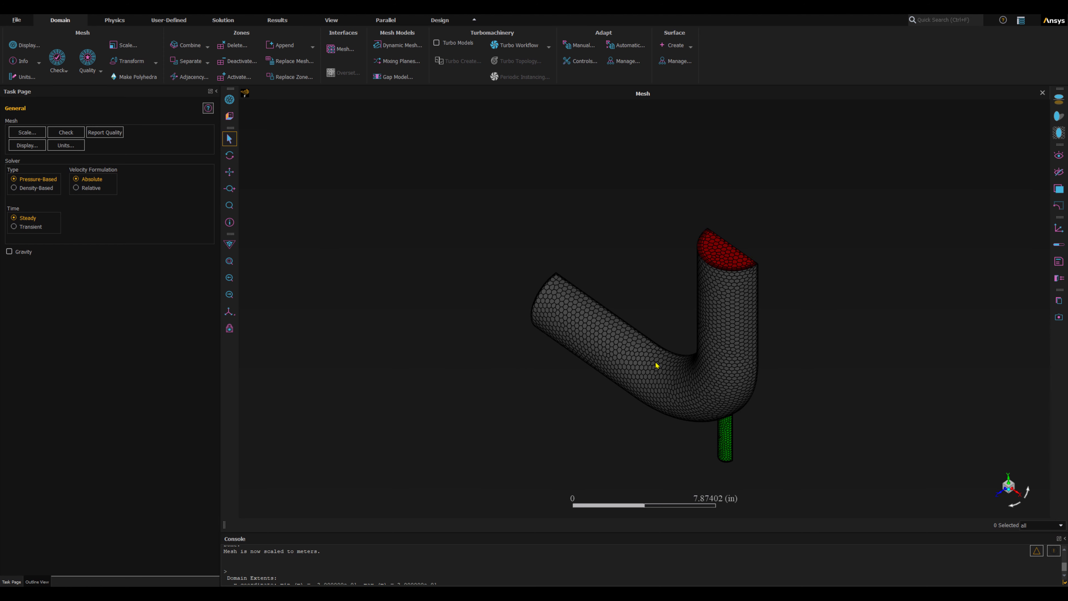
click(230, 312)
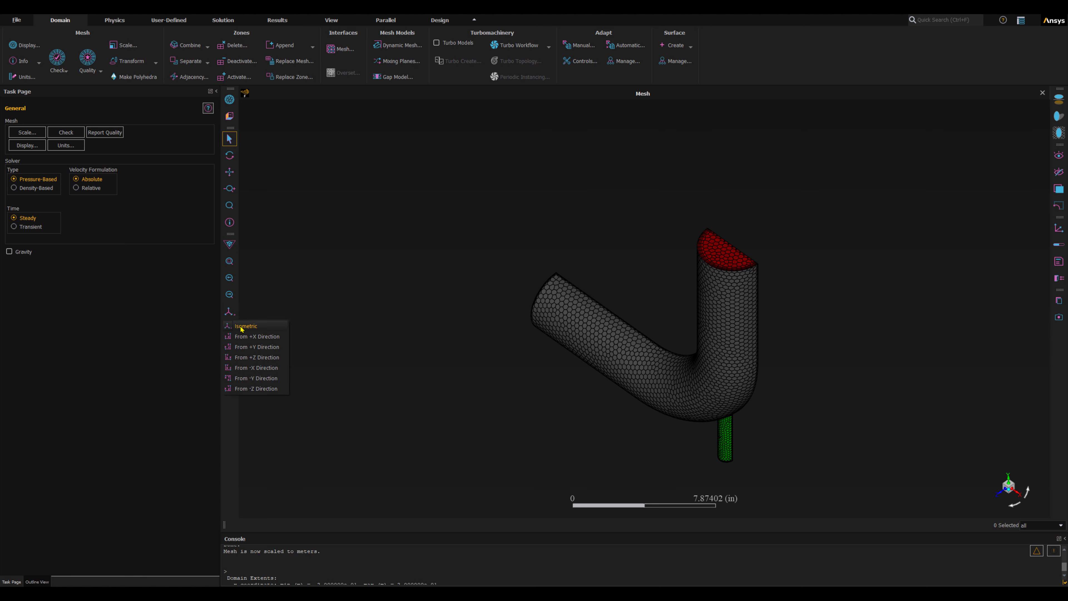
click(241, 329)
click(230, 264)
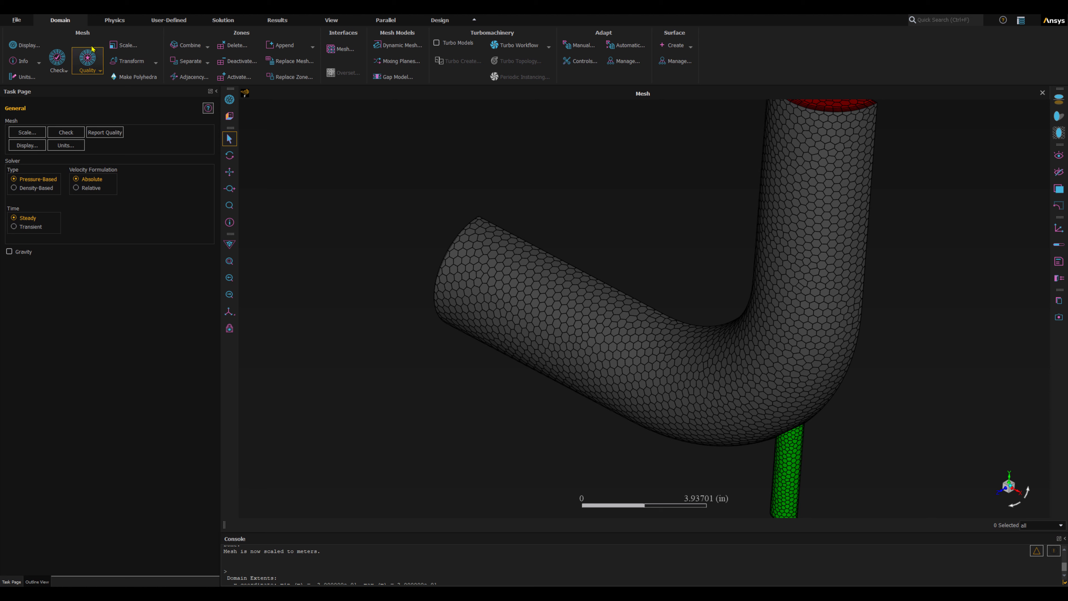
- Enable the energy equation in the physics models for heat transfer
click(112, 21)
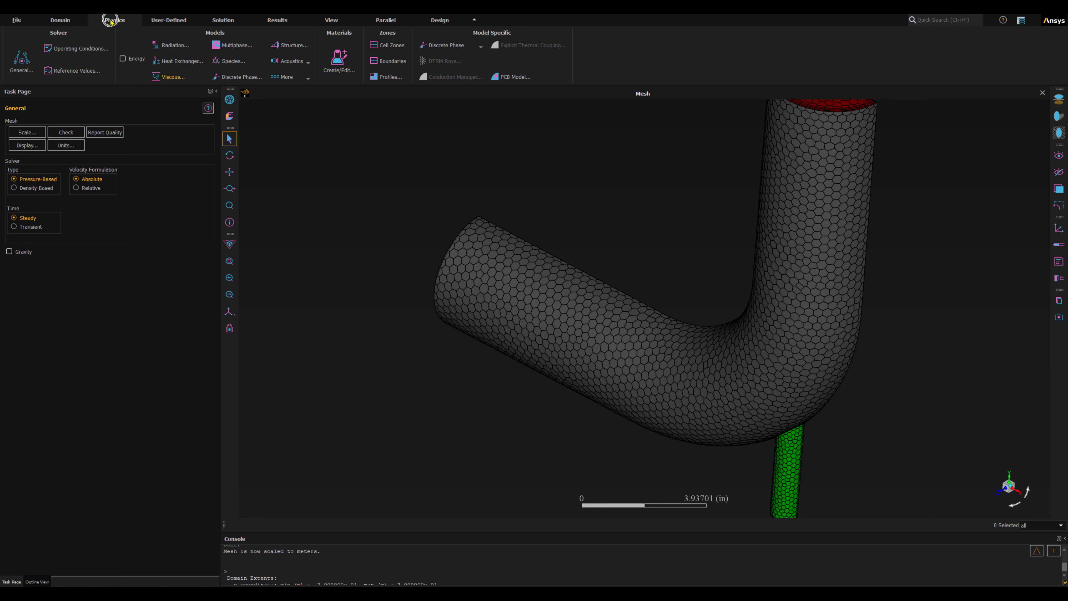
click(116, 20)
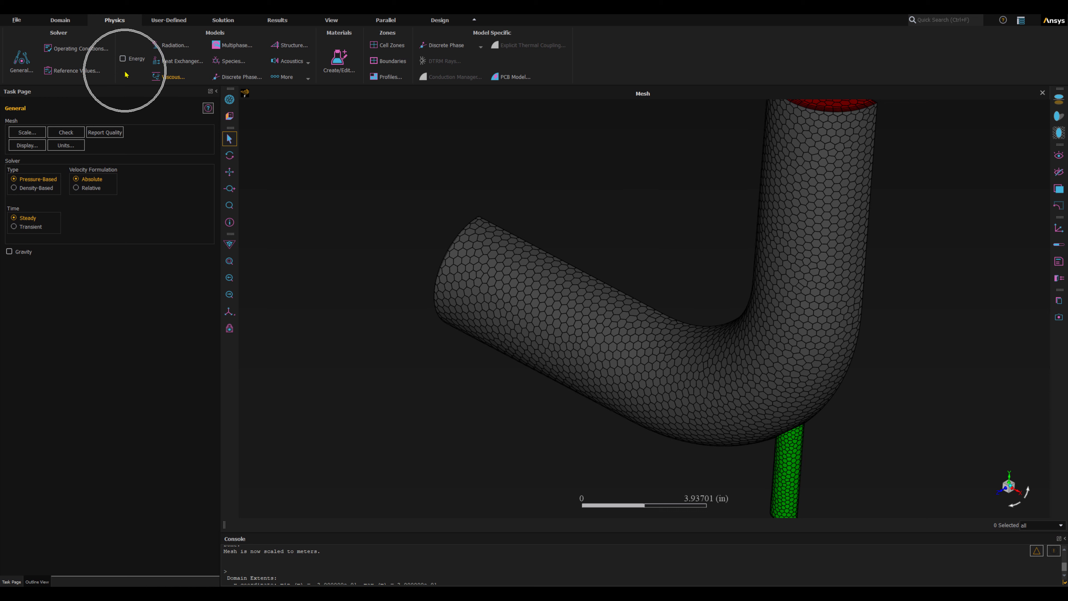
click(123, 59)
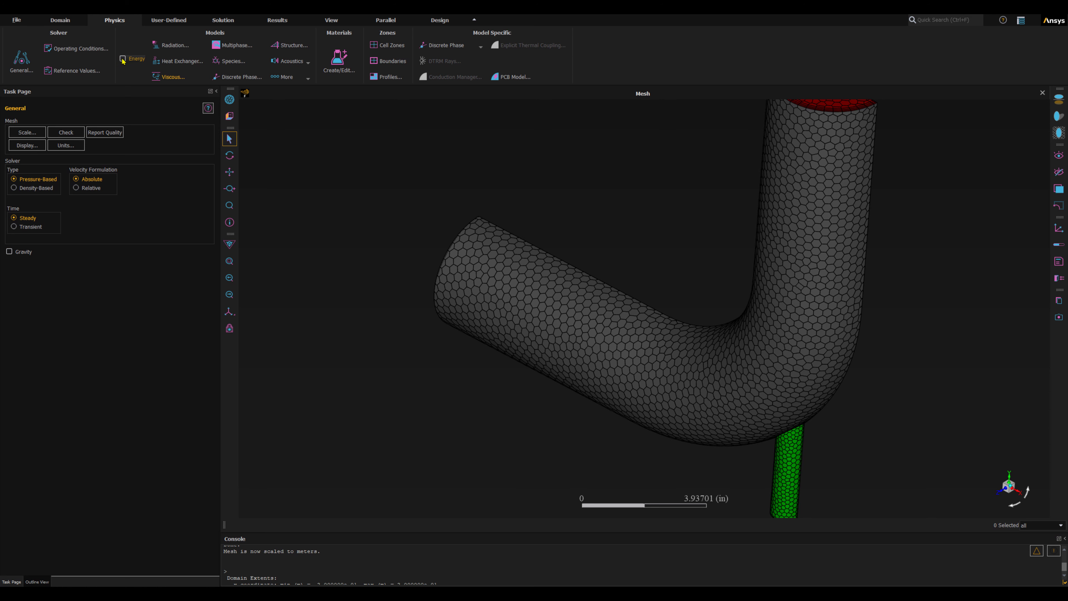
click(122, 60)
- Set the viscous model to k-omega (2 eqn) with the SST variant and Production Limiter
click(172, 79)
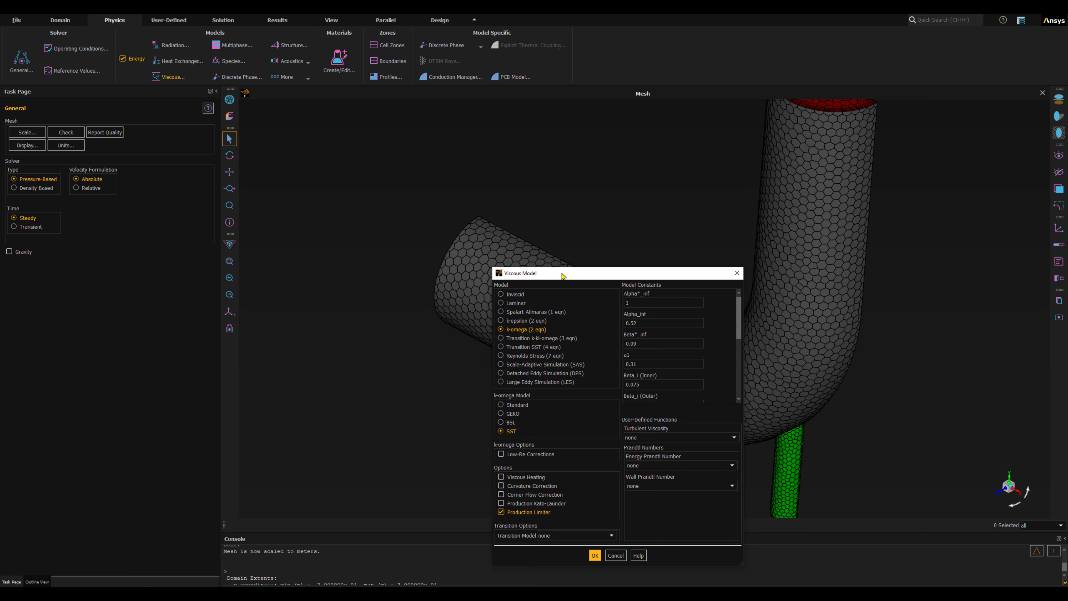
drag(564, 279, 219, 136)
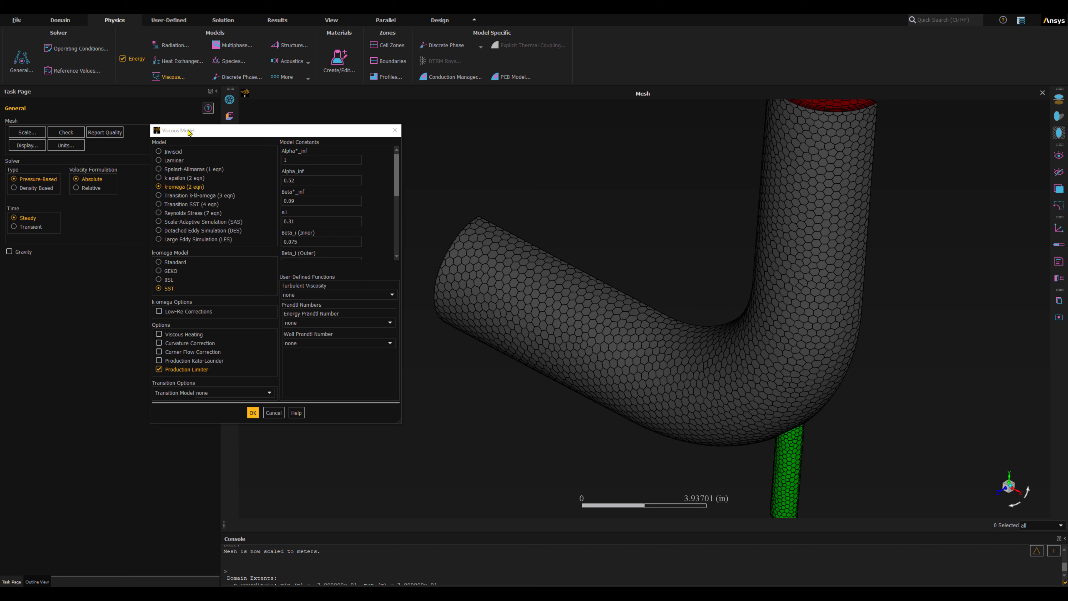
click(165, 190)
drag(186, 132, 167, 119)
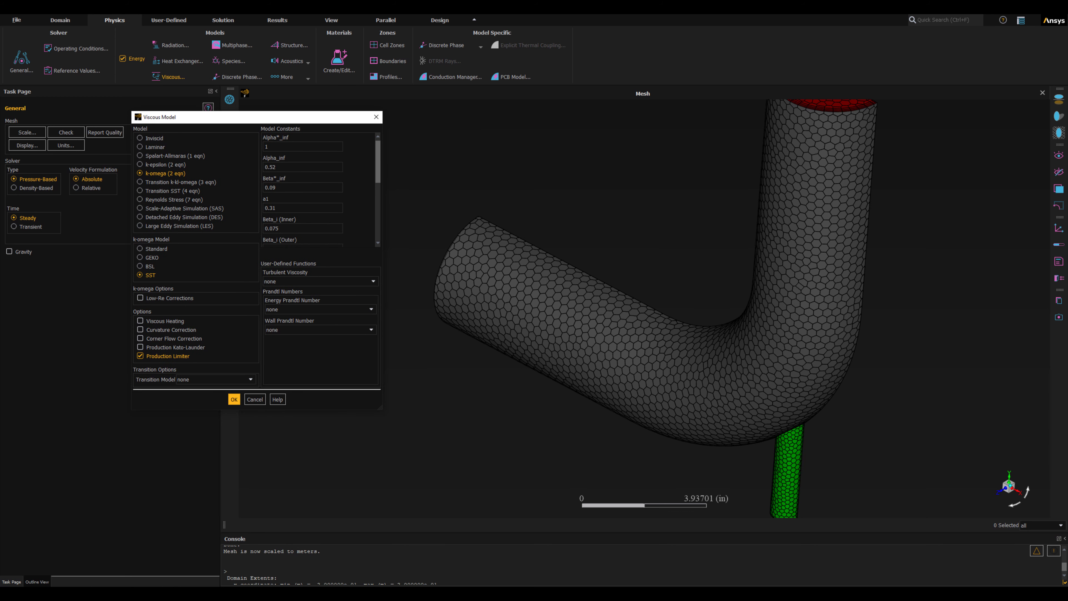
click(154, 358)
click(206, 405)
click(234, 400)
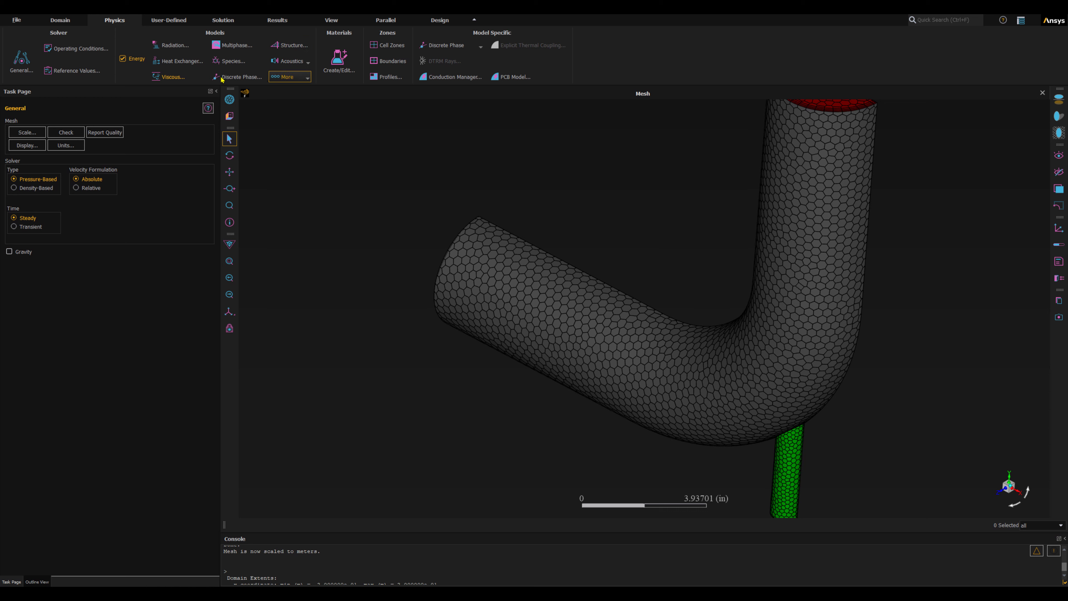
- Copy the fluid material water-liquid (h2o<l>) from the Fluent database into the case's materials
click(339, 59)
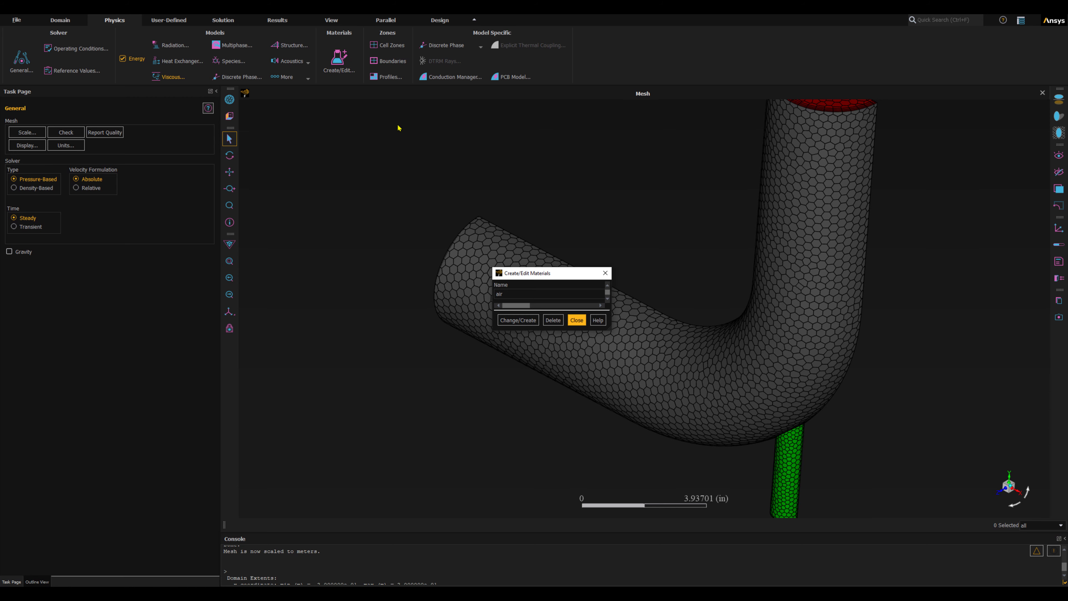
drag(539, 275, 203, 134)
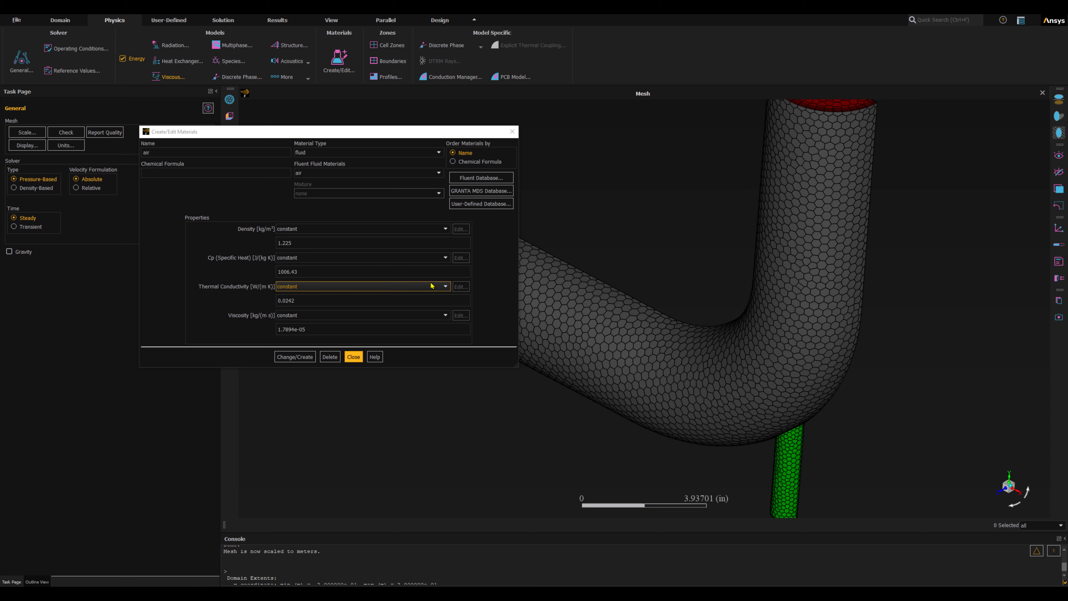
click(486, 178)
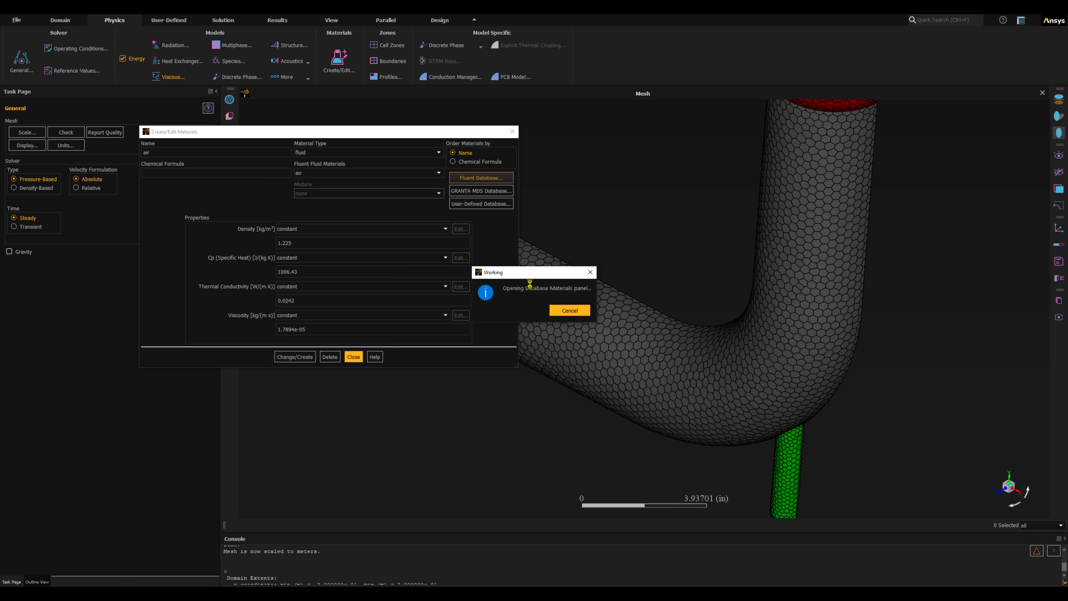
drag(519, 271, 345, 171)
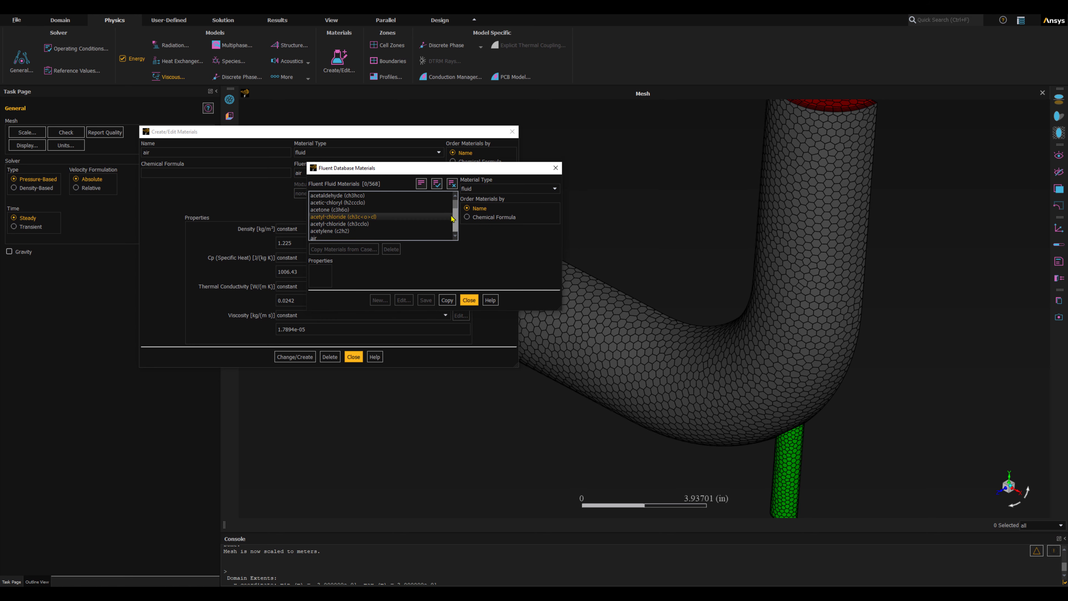
scroll(432, 227, down, 10)
scroll(433, 228, down, 15)
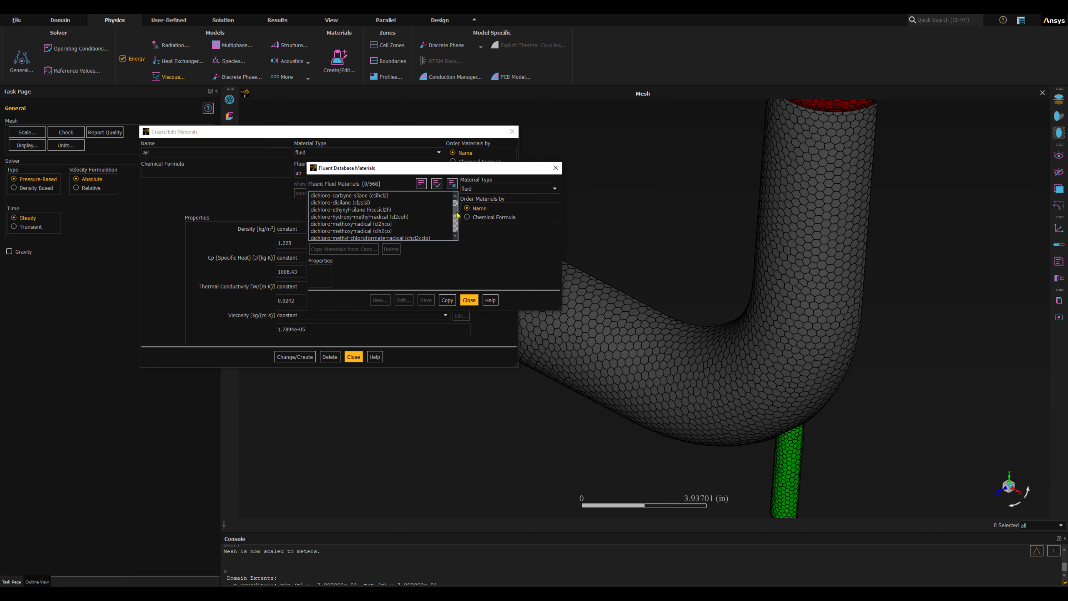
drag(455, 212, 458, 240)
key(ctrl)
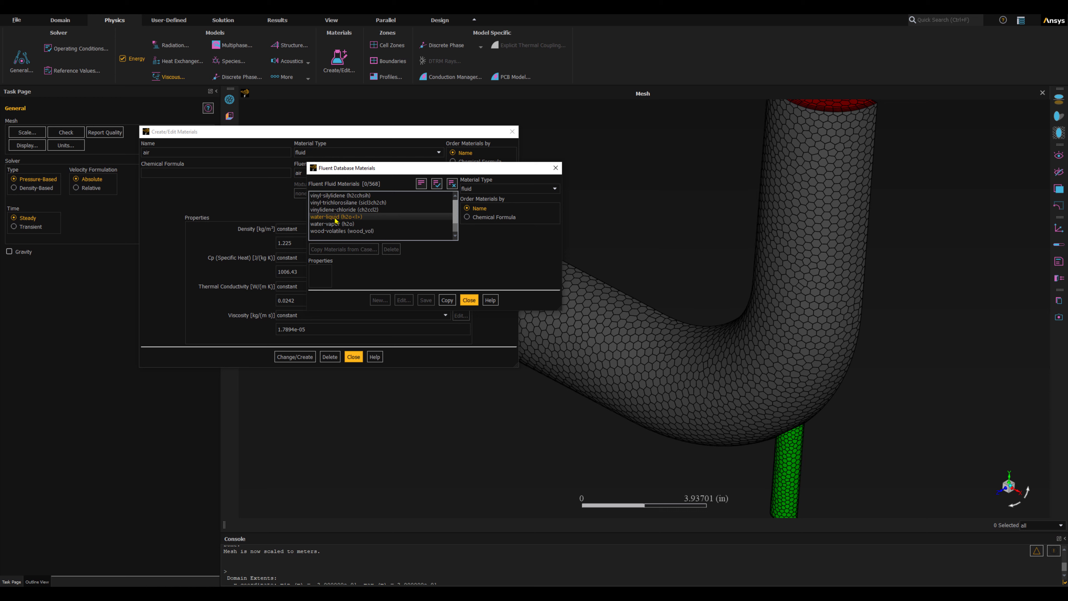
click(336, 217)
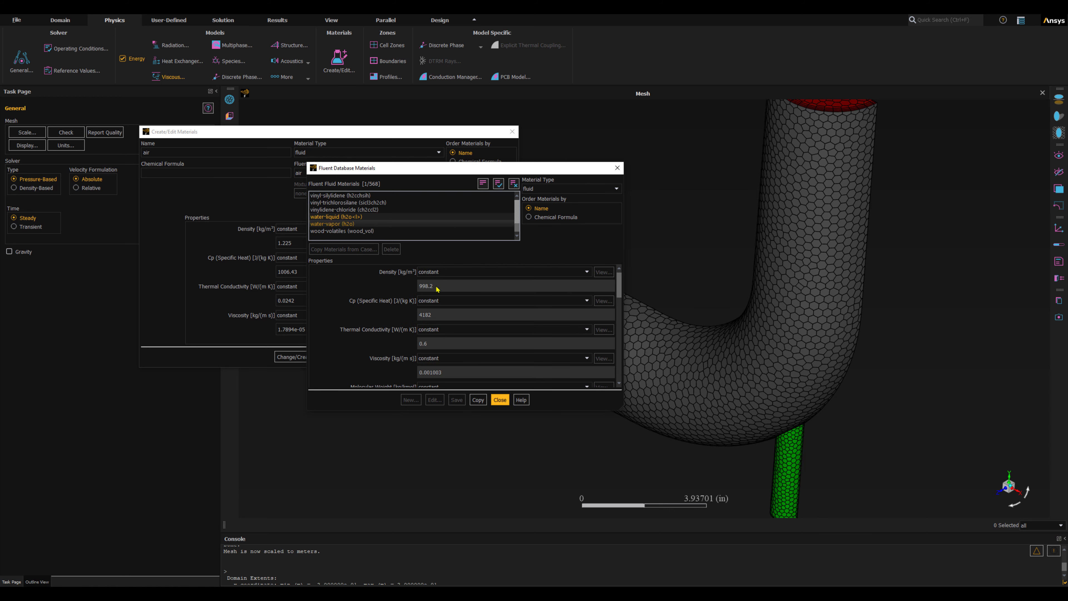
click(514, 184)
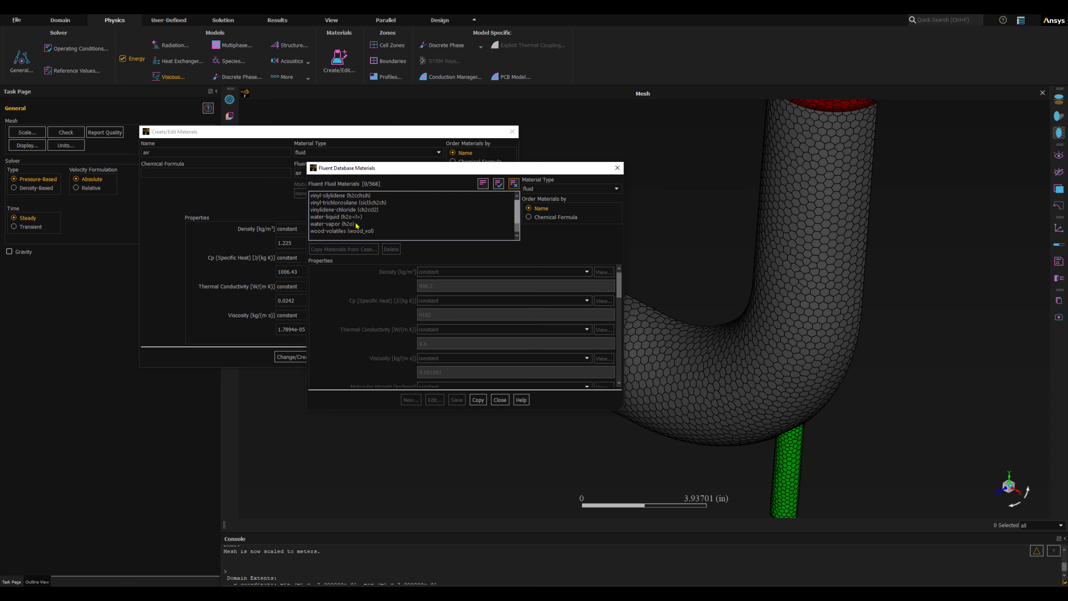
click(334, 217)
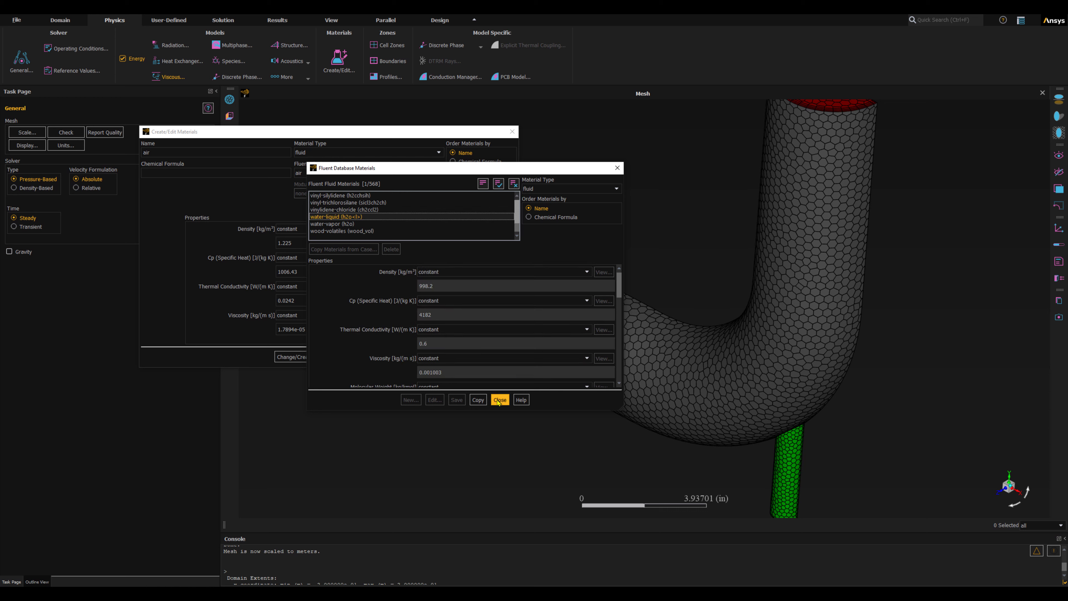
click(478, 401)
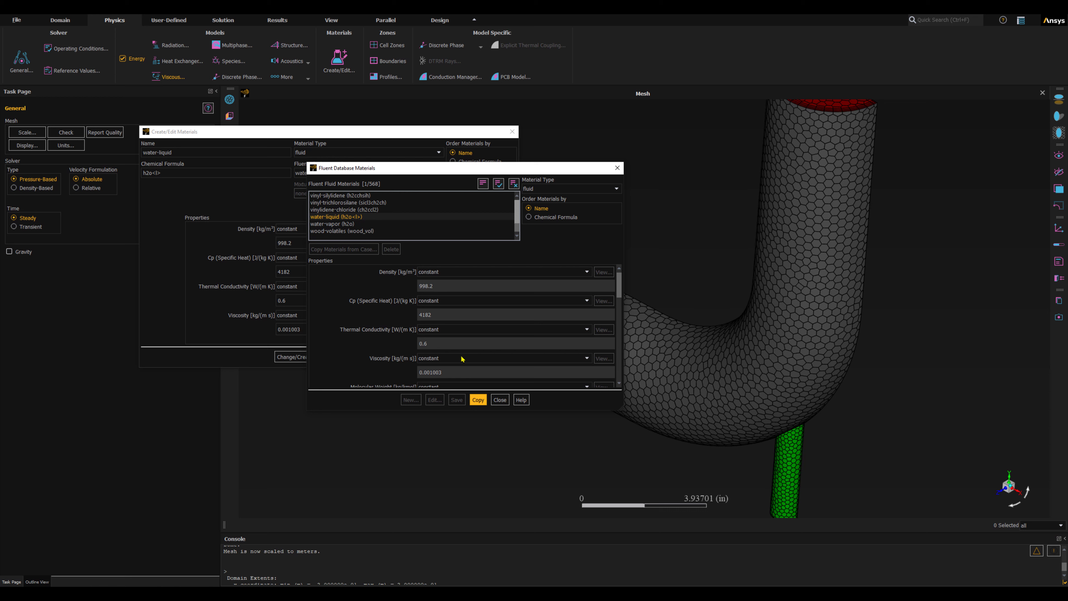
click(500, 400)
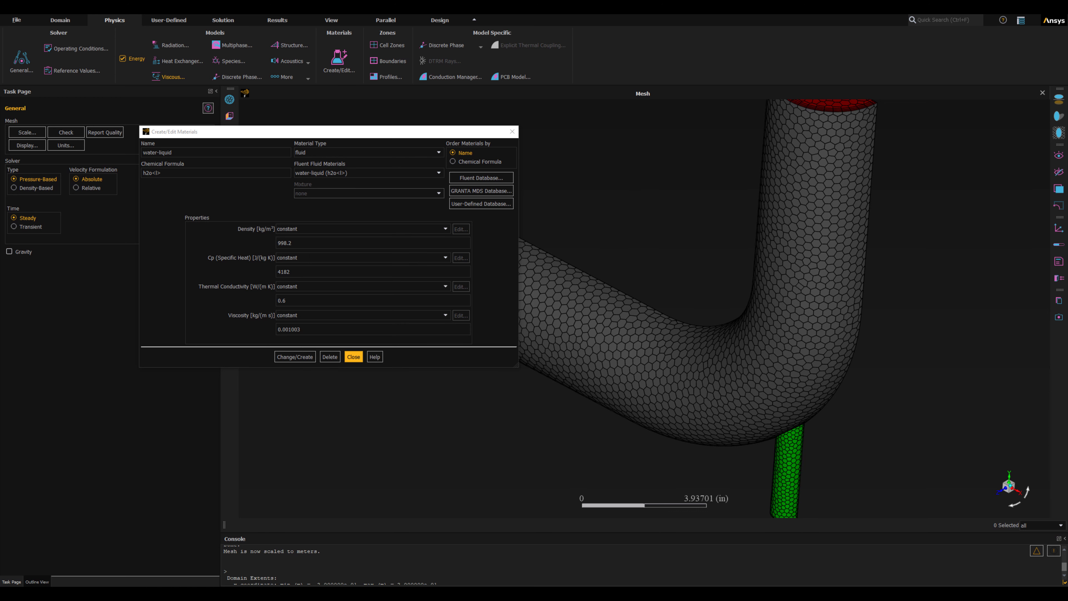
click(185, 154)
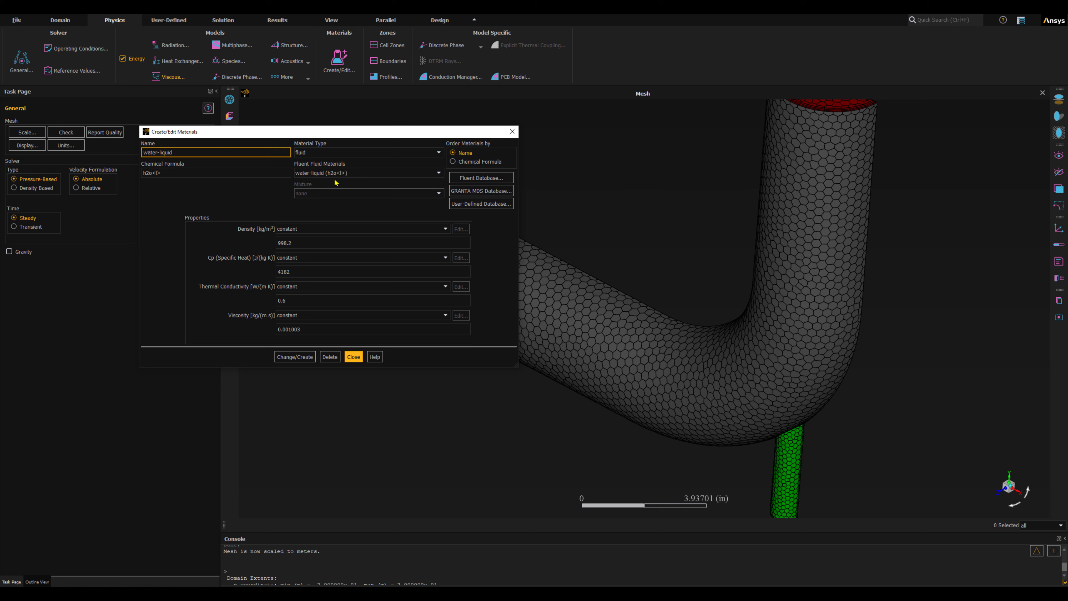
click(354, 357)
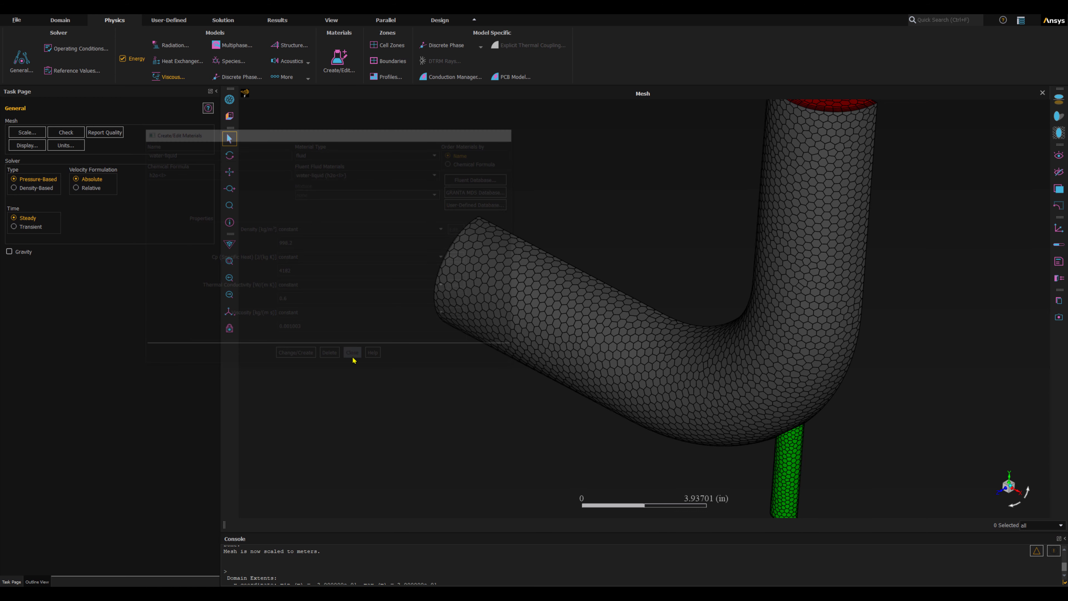
- Examine the fluid materials listed under Materials in the setup outline
click(40, 582)
click(17, 149)
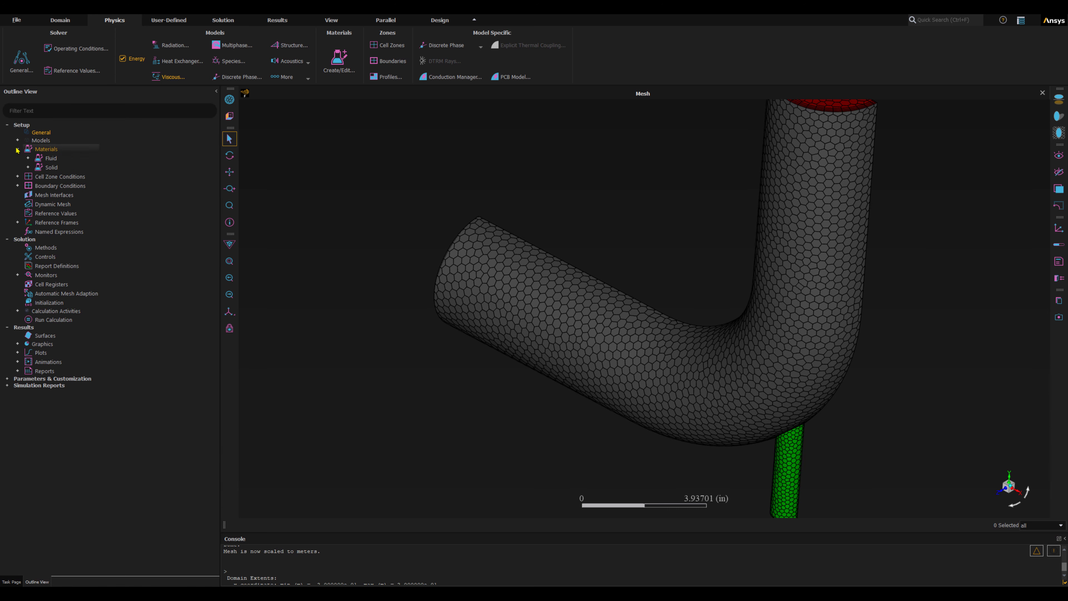
click(28, 157)
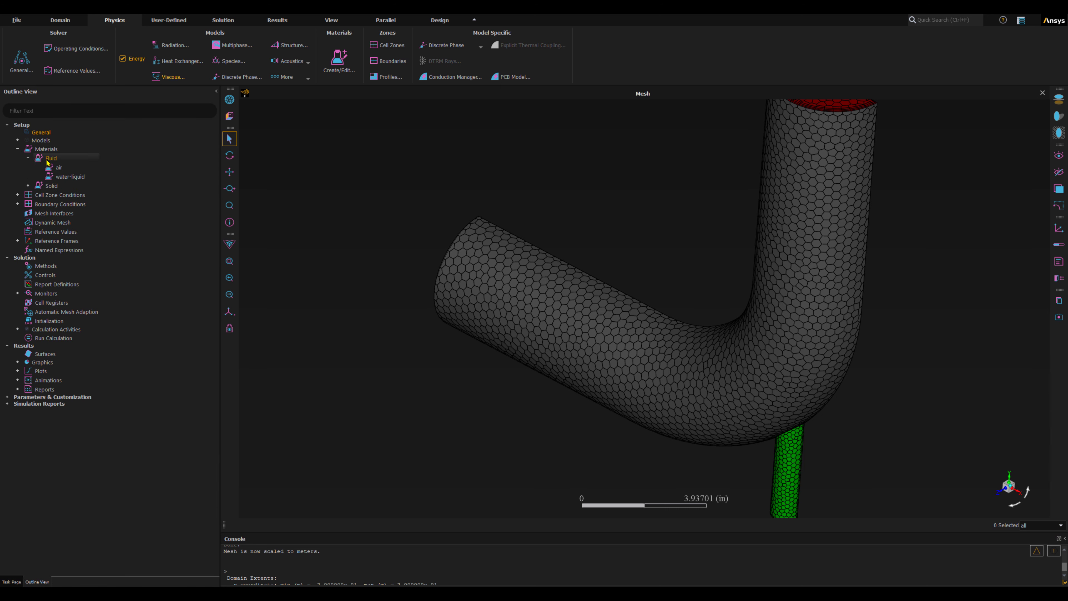
click(60, 177)
click(41, 154)
click(12, 582)
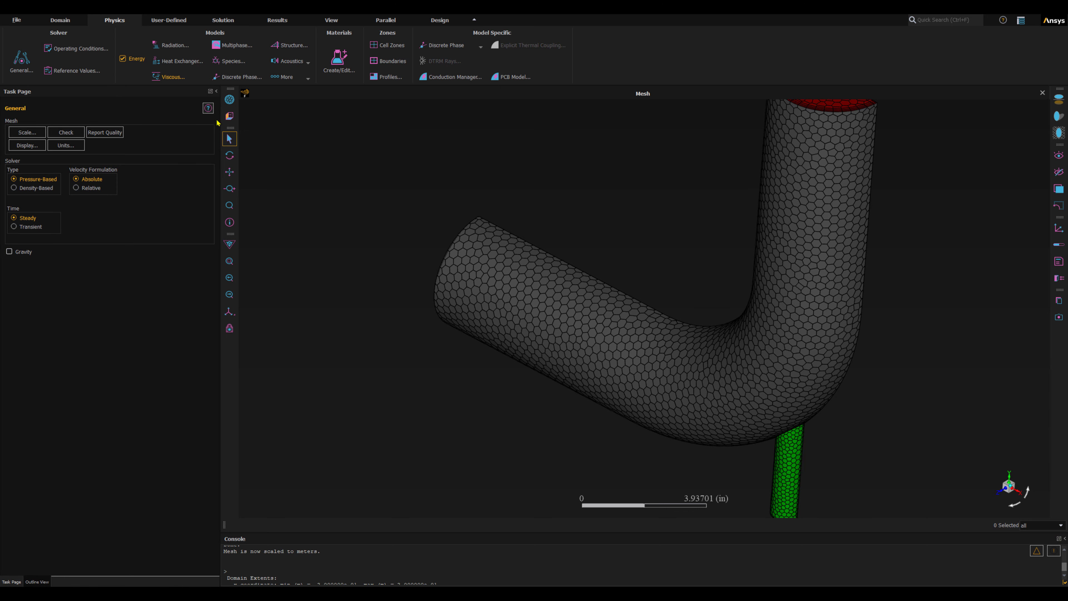
click(37, 582)
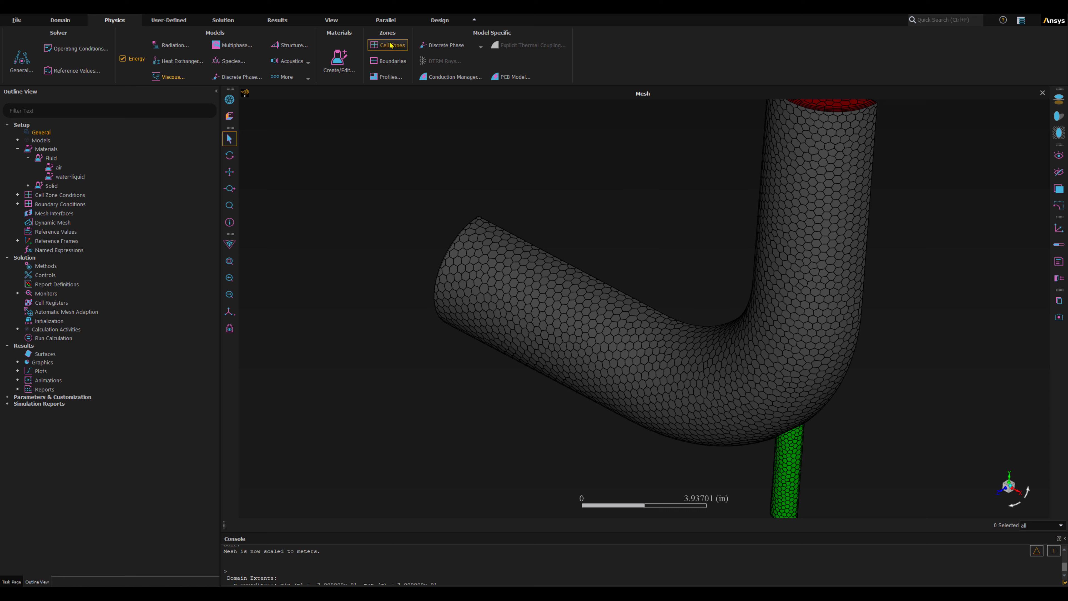
- Rename the zone3d-elbow-fluid cell zone as fluid
click(389, 51)
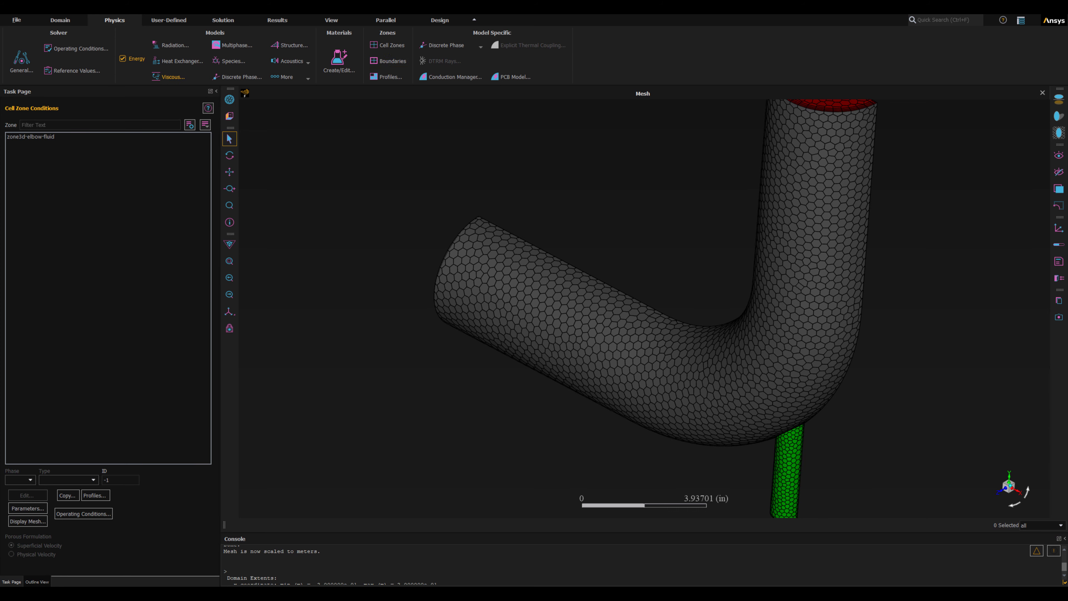
click(96, 137)
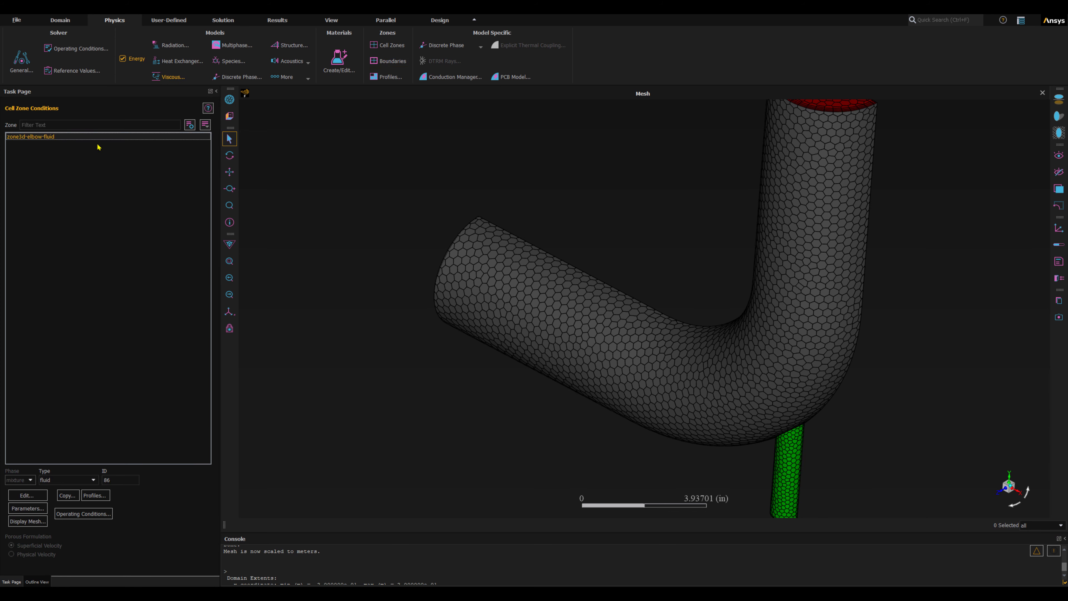
double_click(54, 137)
drag(537, 274, 256, 171)
click(360, 168)
key(BackSpace)
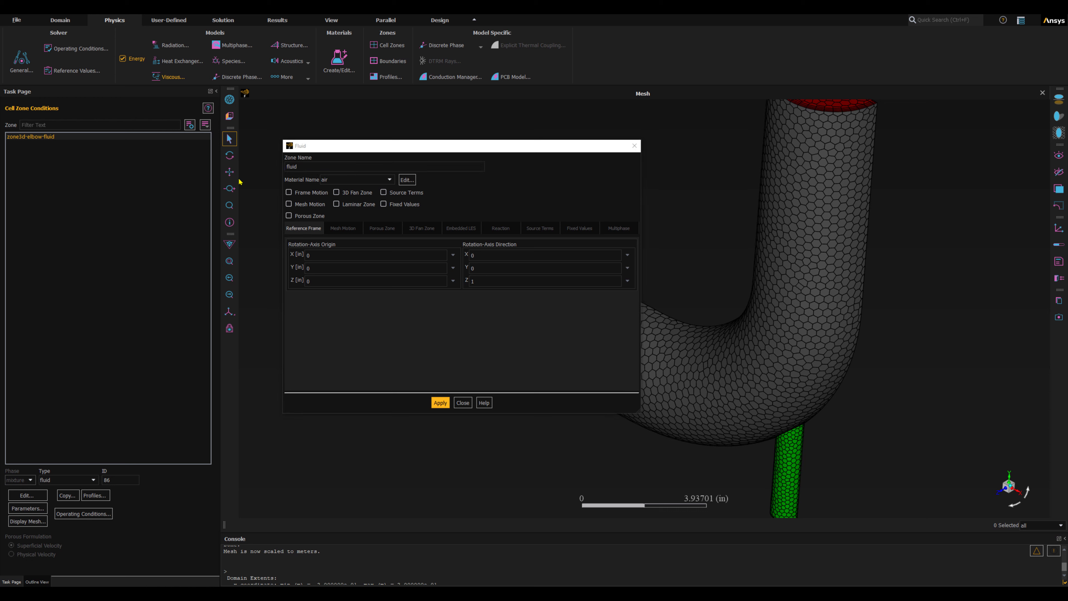
- Assign water-liquid as the material of the fluid cell zone and apply the cell zone settings
click(338, 180)
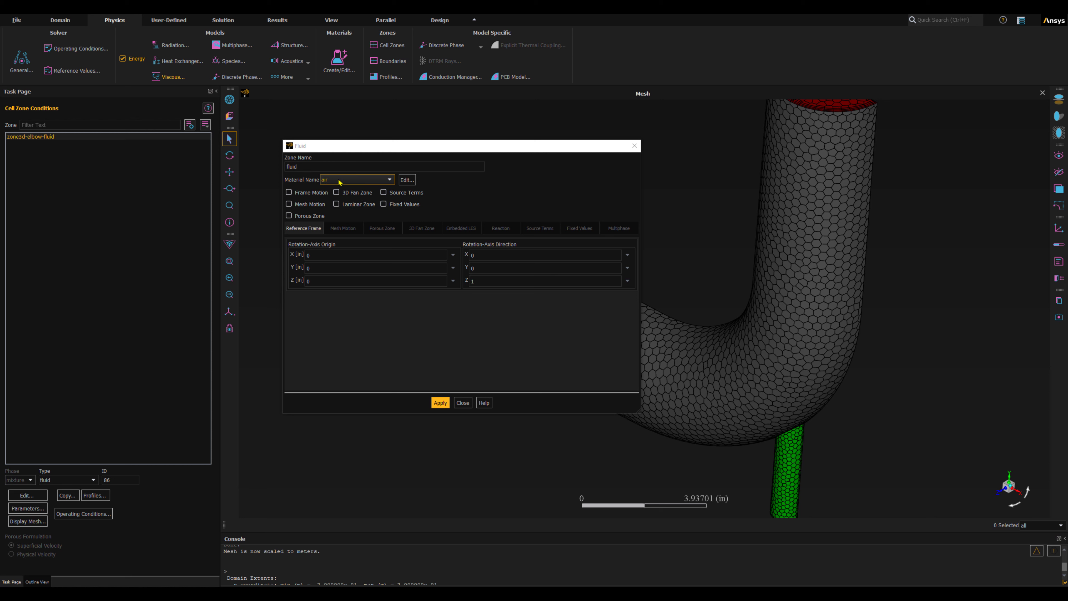
click(341, 181)
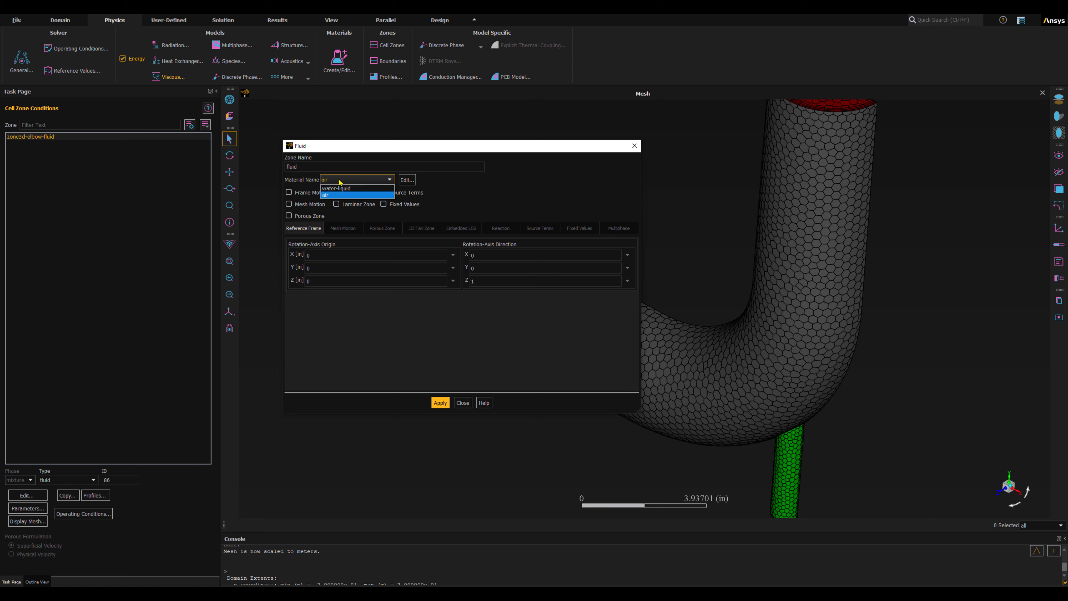
click(344, 189)
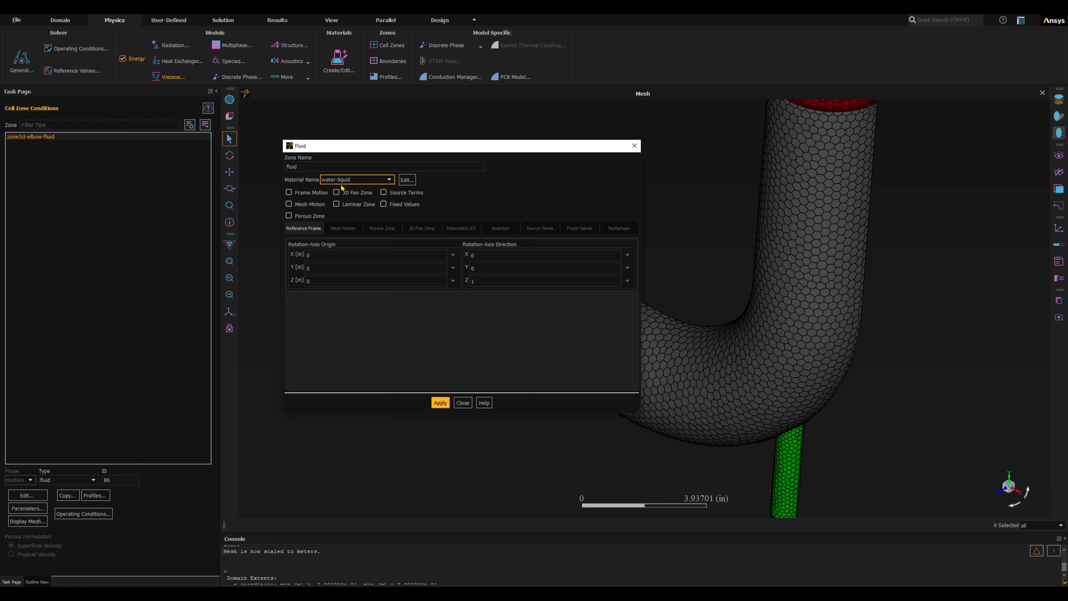
click(440, 403)
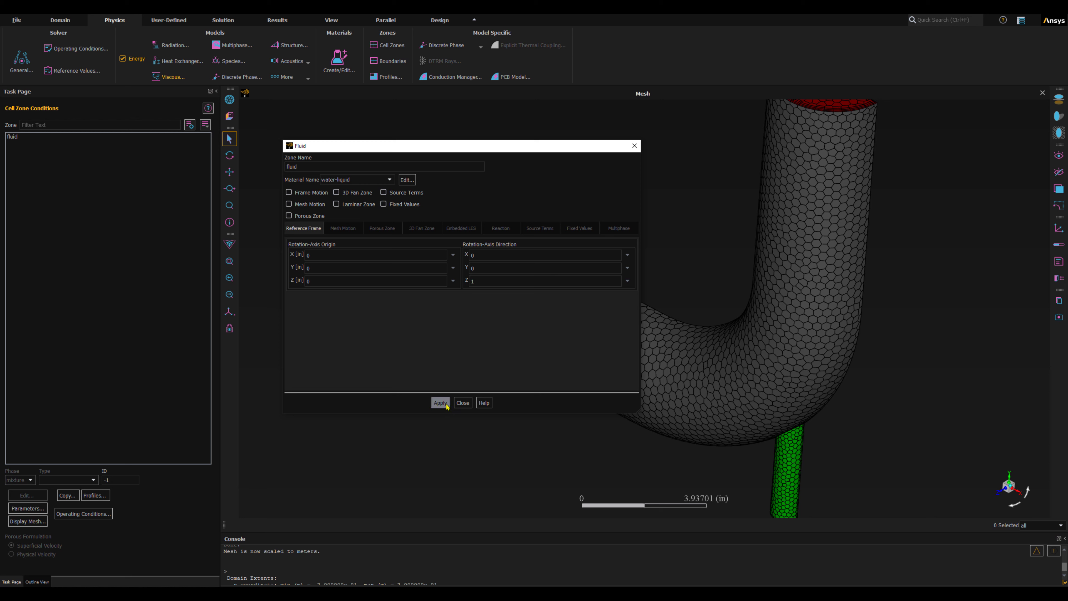
click(463, 403)
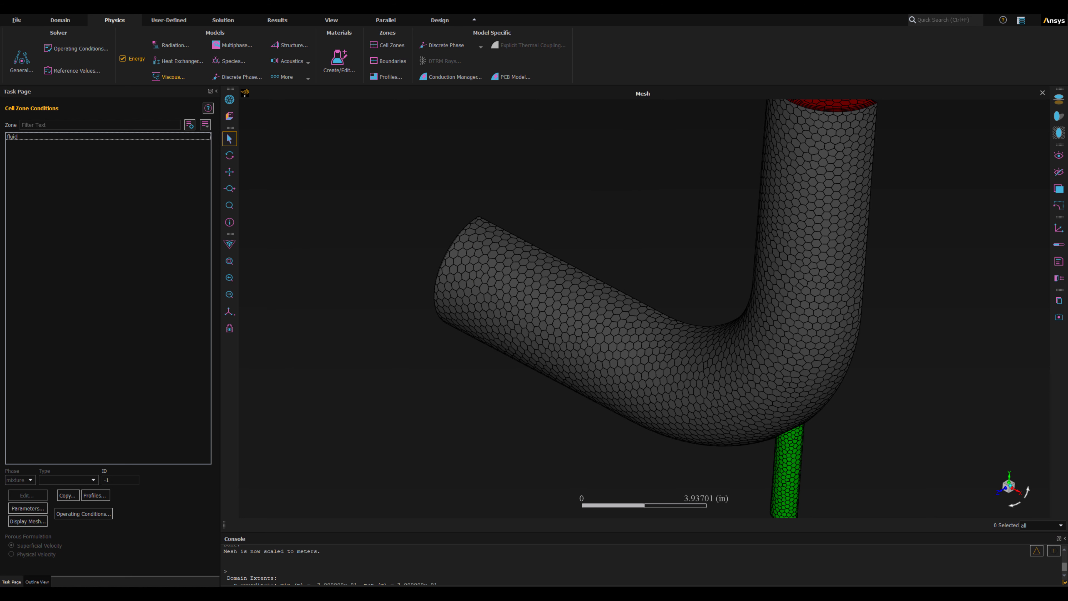
- Display the boundary conditions and group the boundary zones by zone type
click(390, 61)
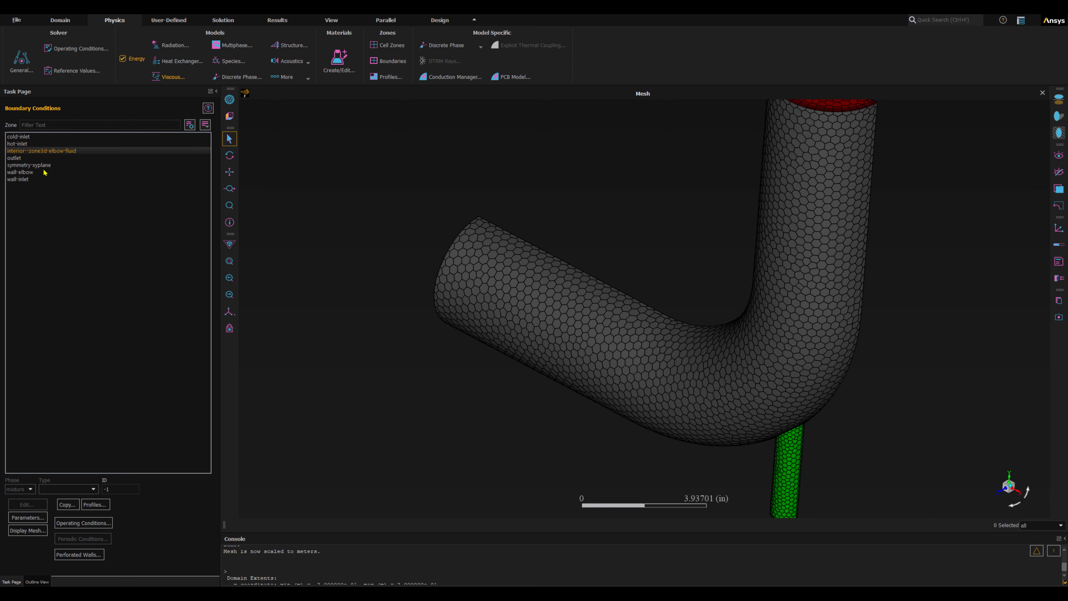
click(207, 127)
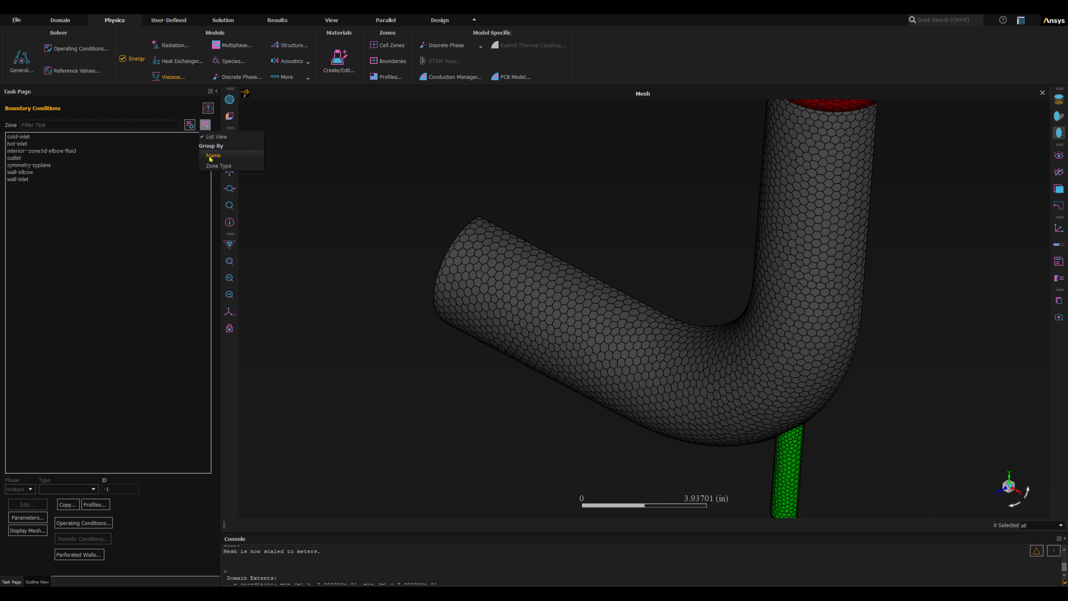
click(215, 165)
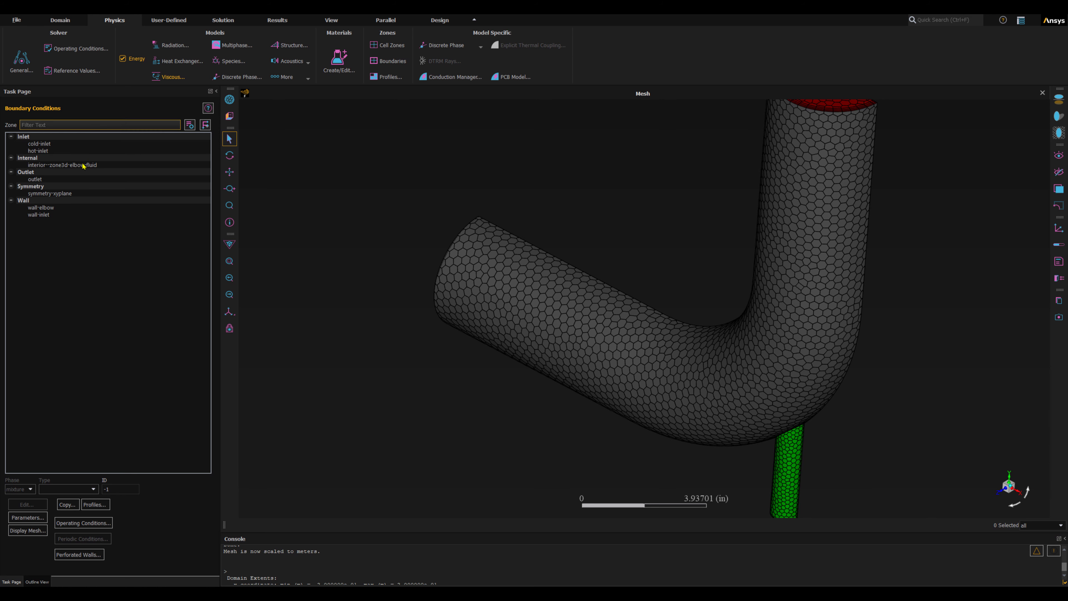
- Consult the mixing elbow reference drawing and set the cold-inlet velocity magnitude to 0.4 m/s
click(39, 144)
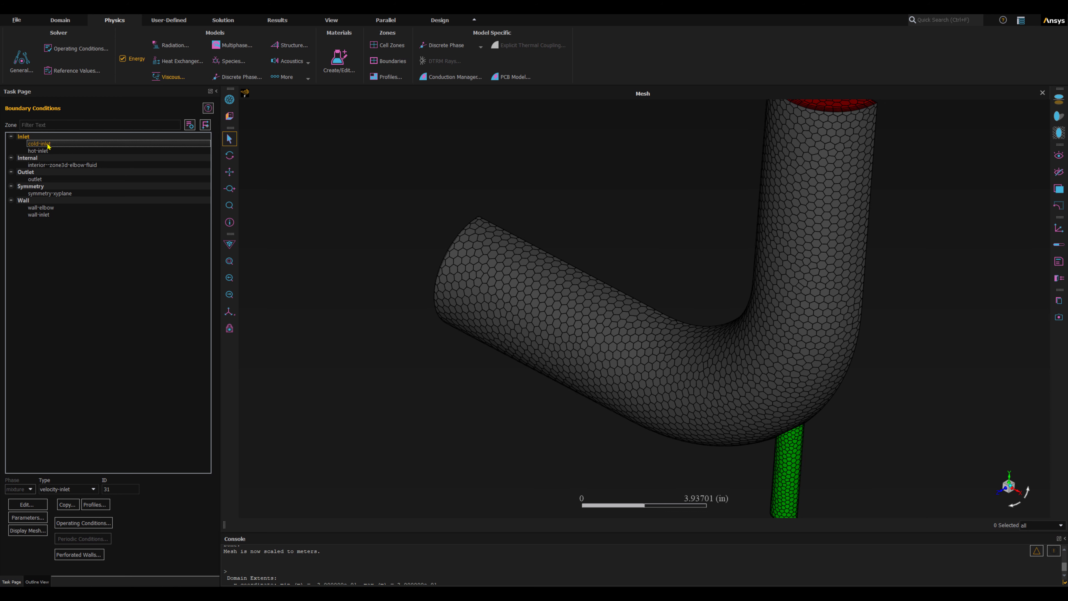
double_click(46, 143)
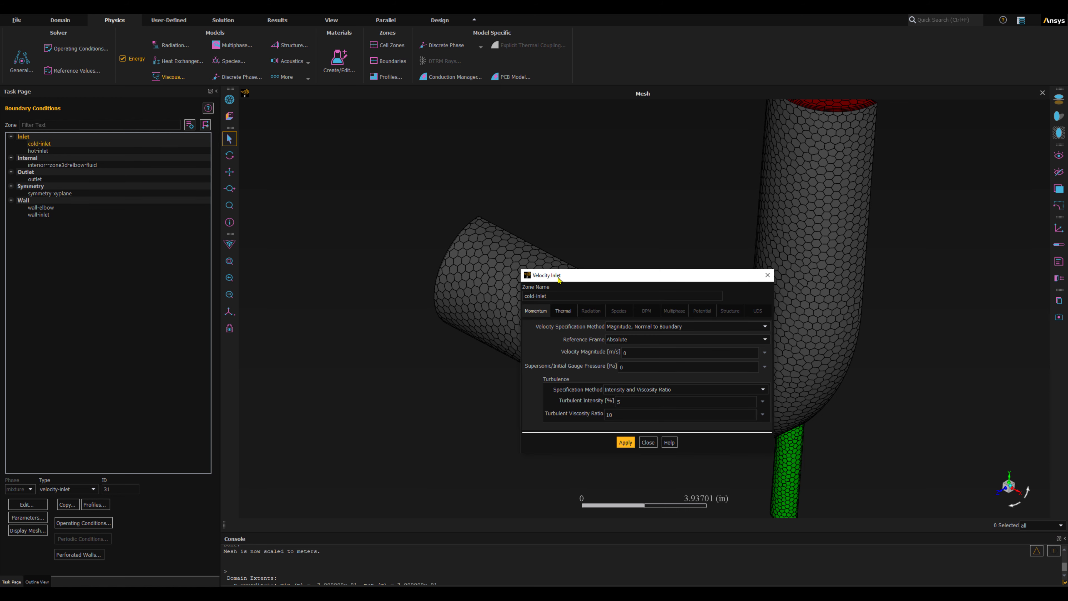
drag(560, 278, 224, 143)
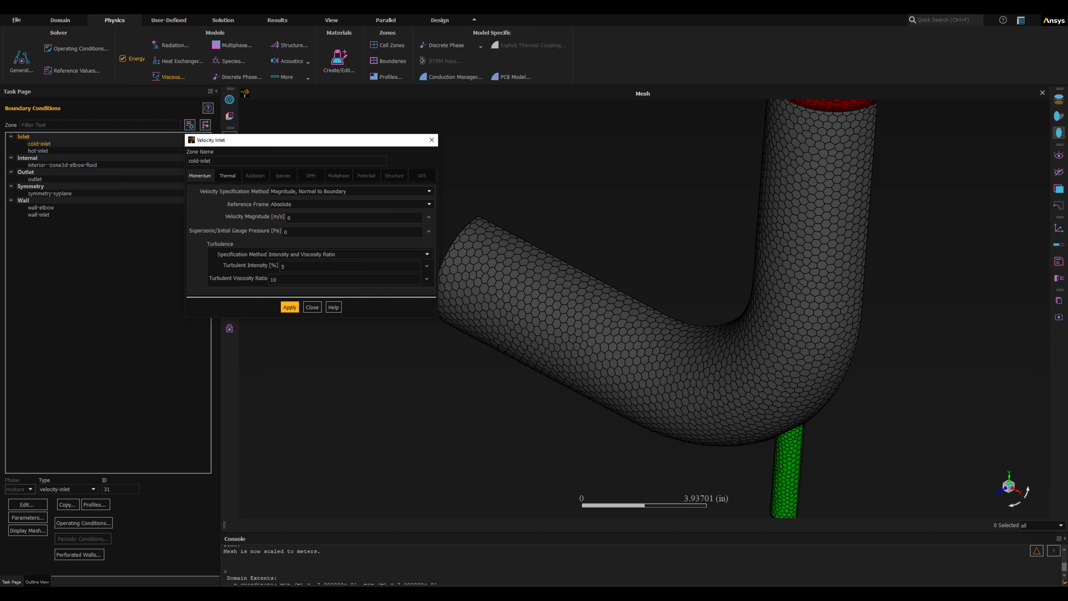
click(309, 591)
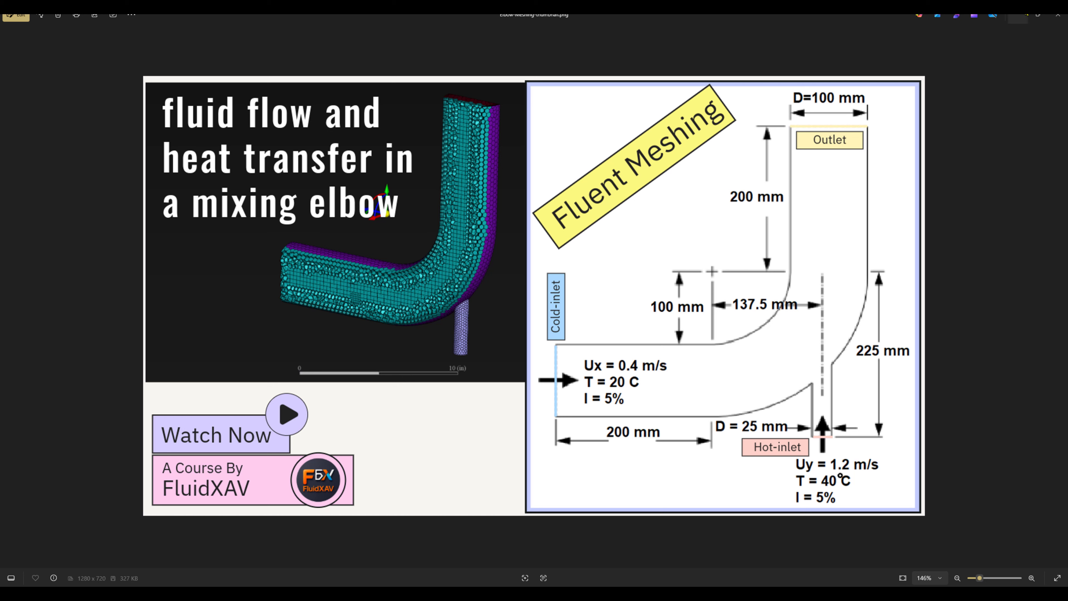
click(1018, 17)
click(312, 216)
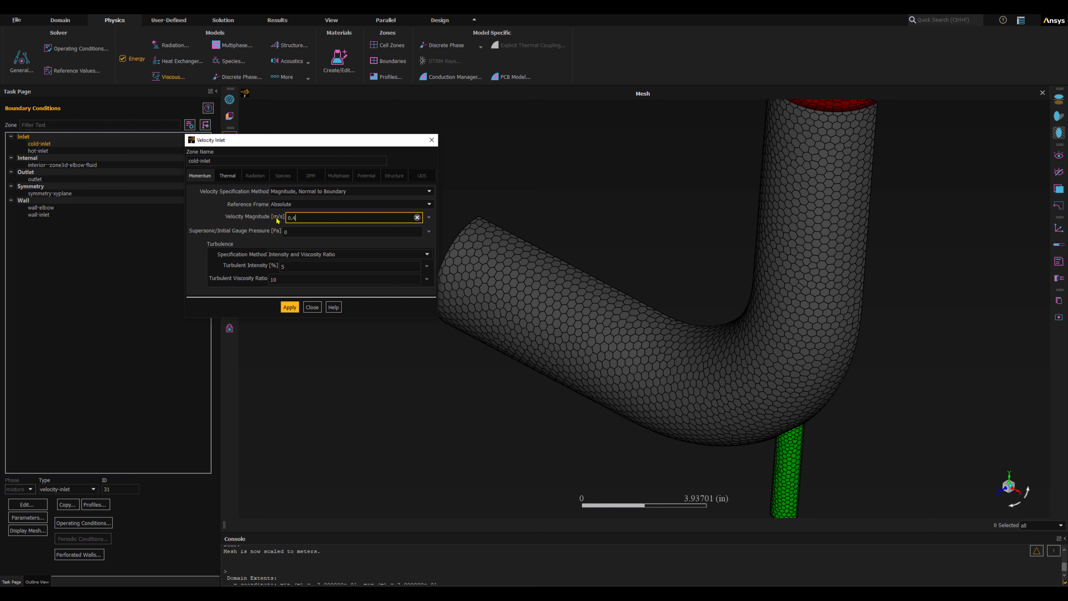
- Set the cold-inlet turbulence specification method to Intensity and Hydraulic Diameter, with a hydraulic diameter of 4 in
click(278, 259)
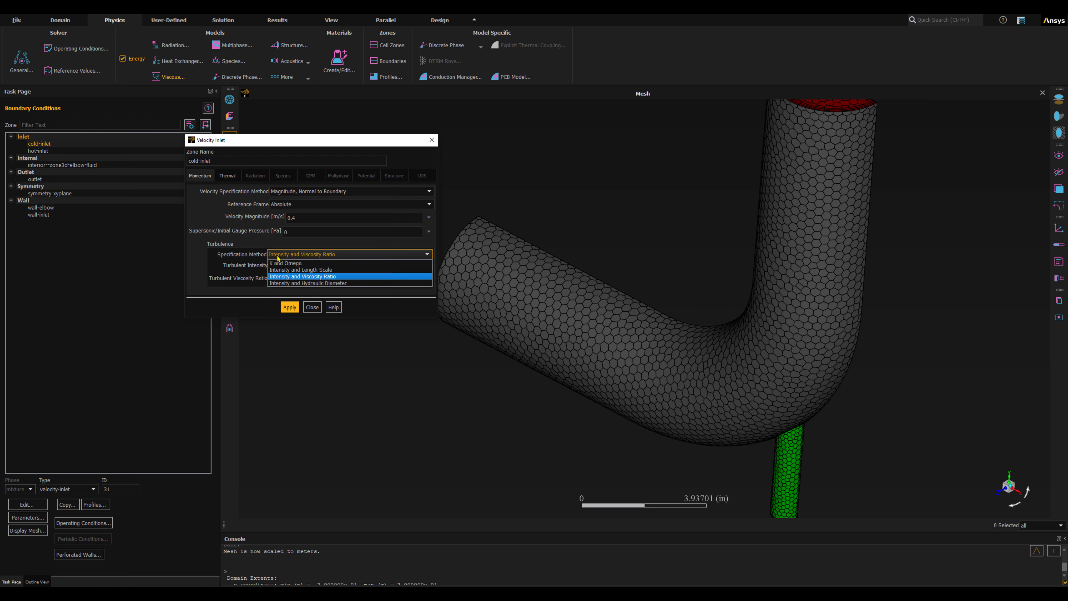
click(285, 285)
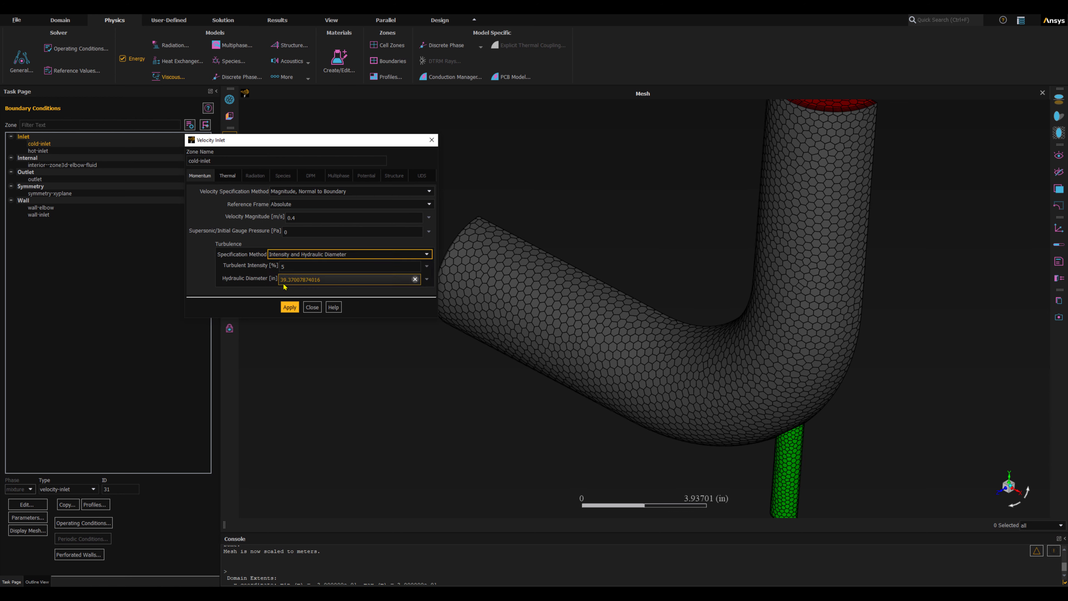
double_click(294, 265)
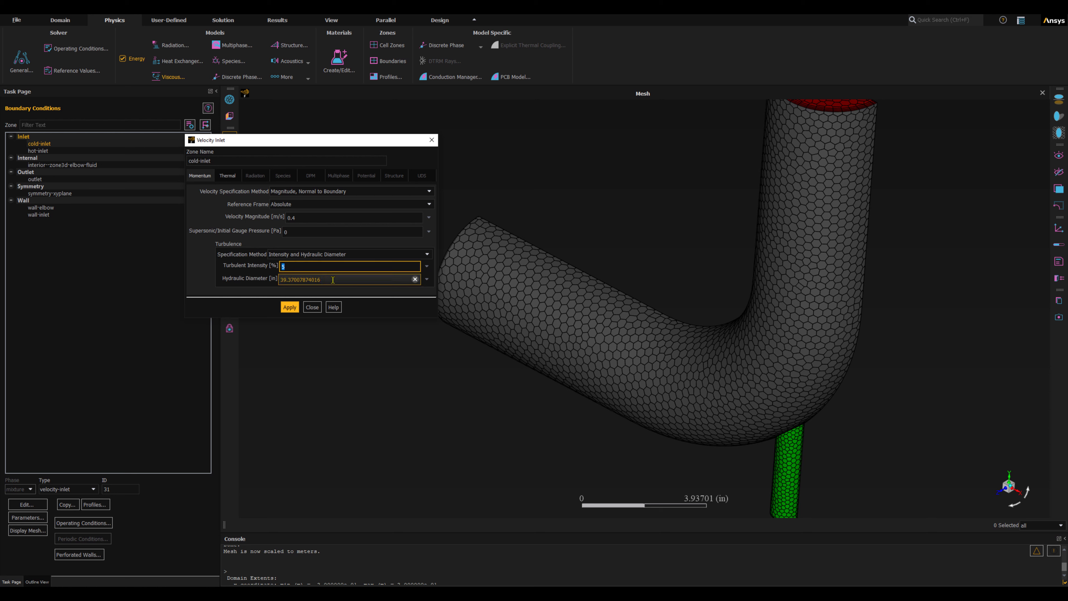
drag(332, 279, 270, 279)
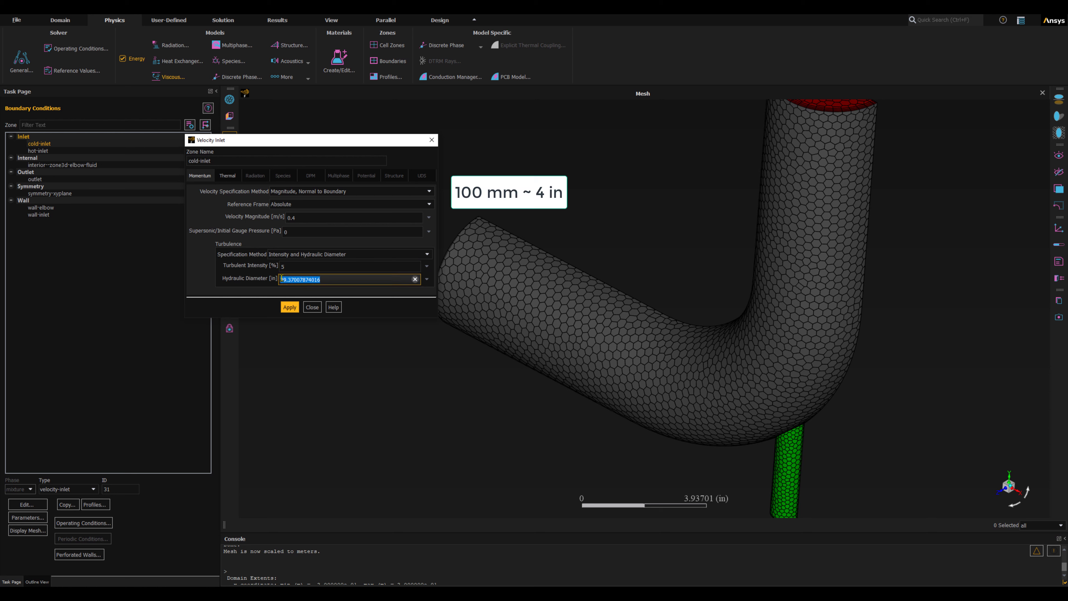
text(4)
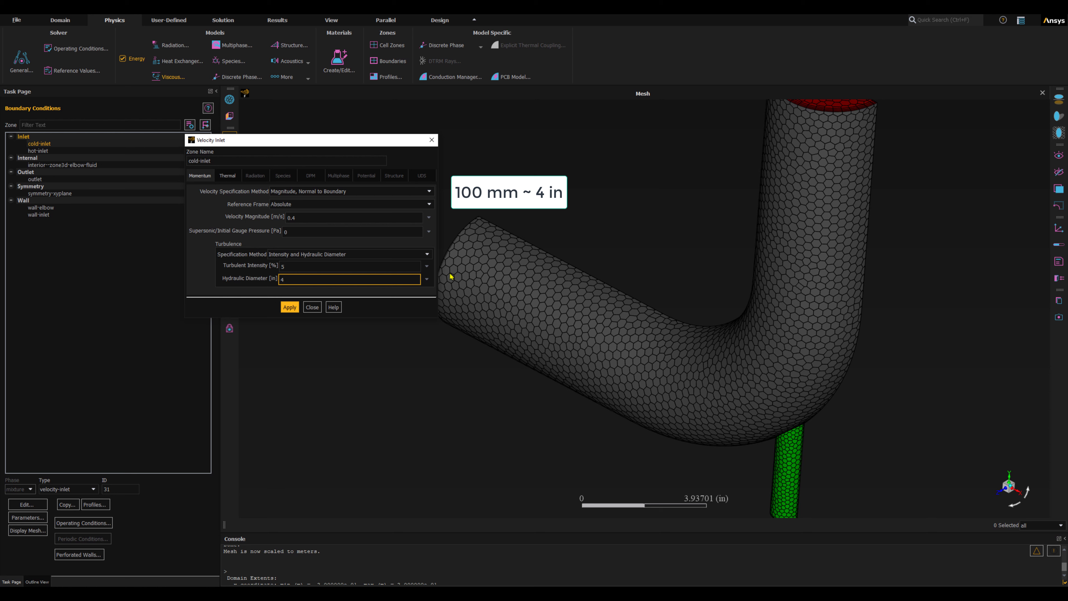
click(254, 288)
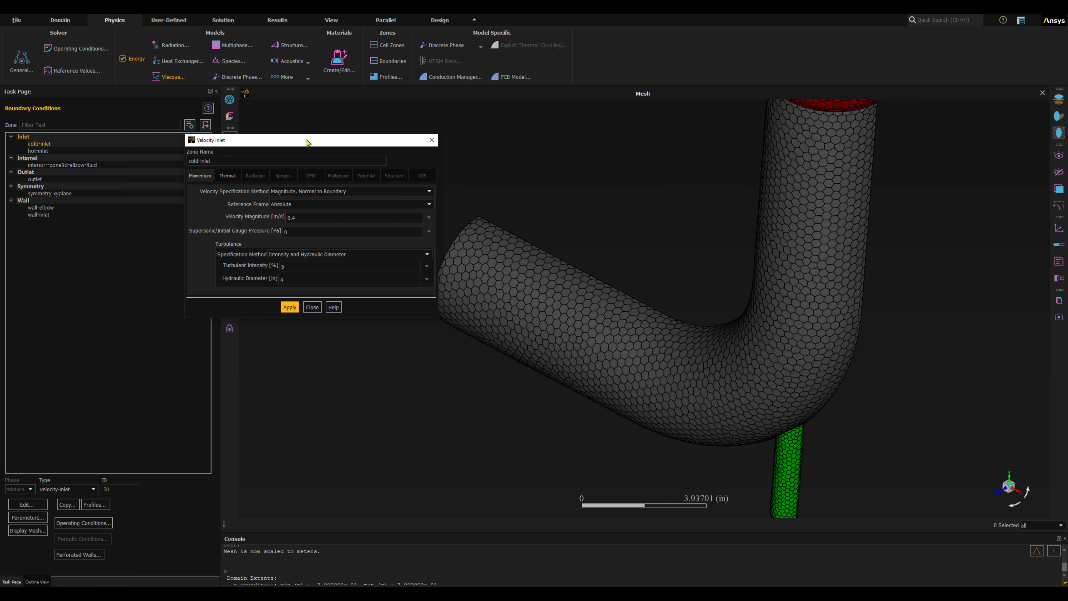
- Set the cold-inlet temperature to 293.15 K and apply the inlet's boundary settings
drag(307, 141, 388, 92)
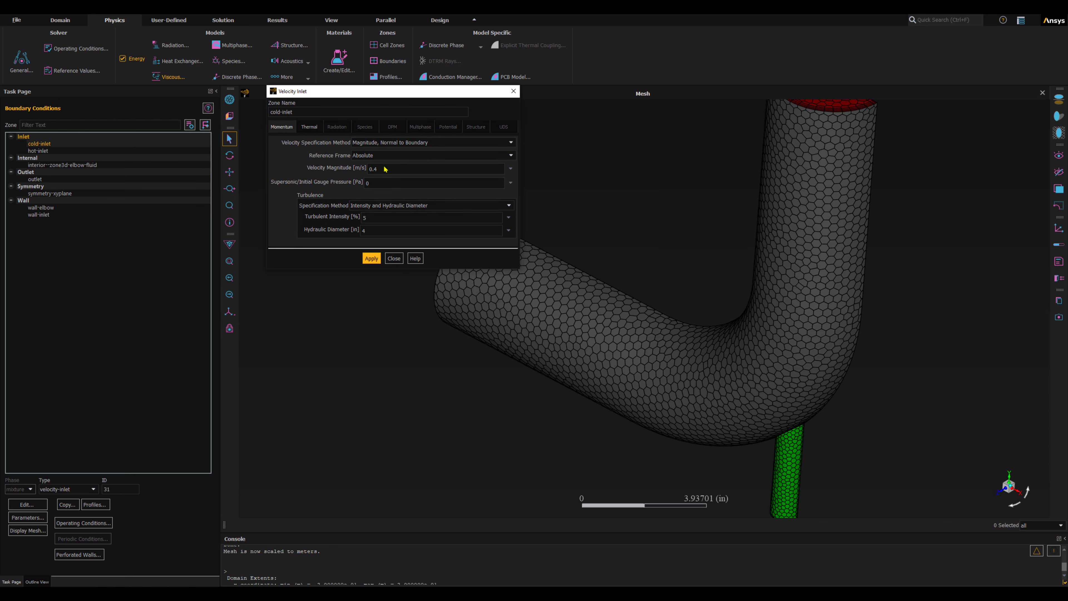
click(310, 127)
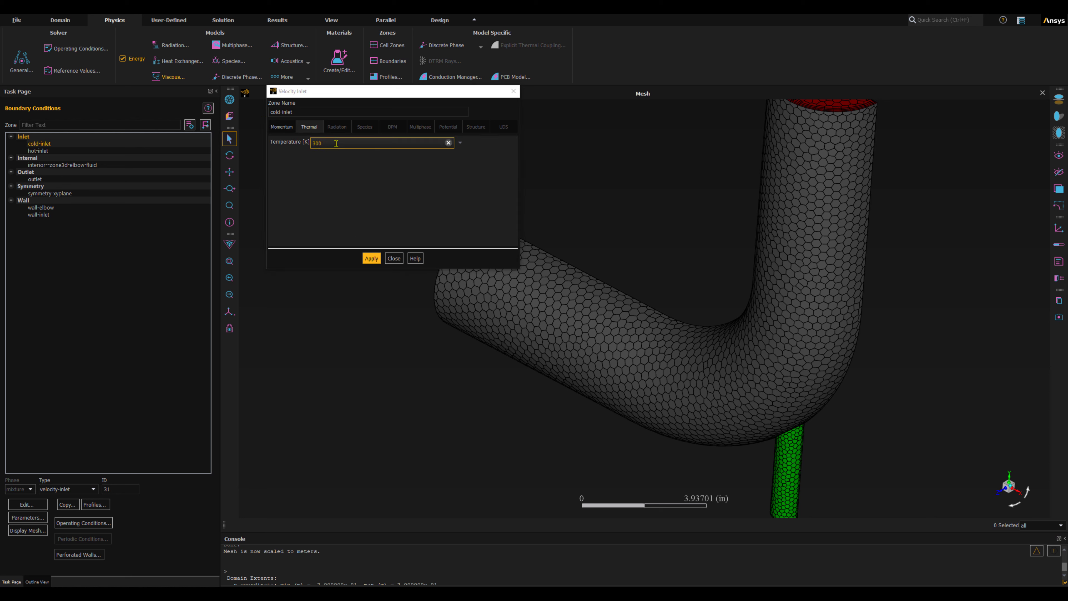
double_click(306, 142)
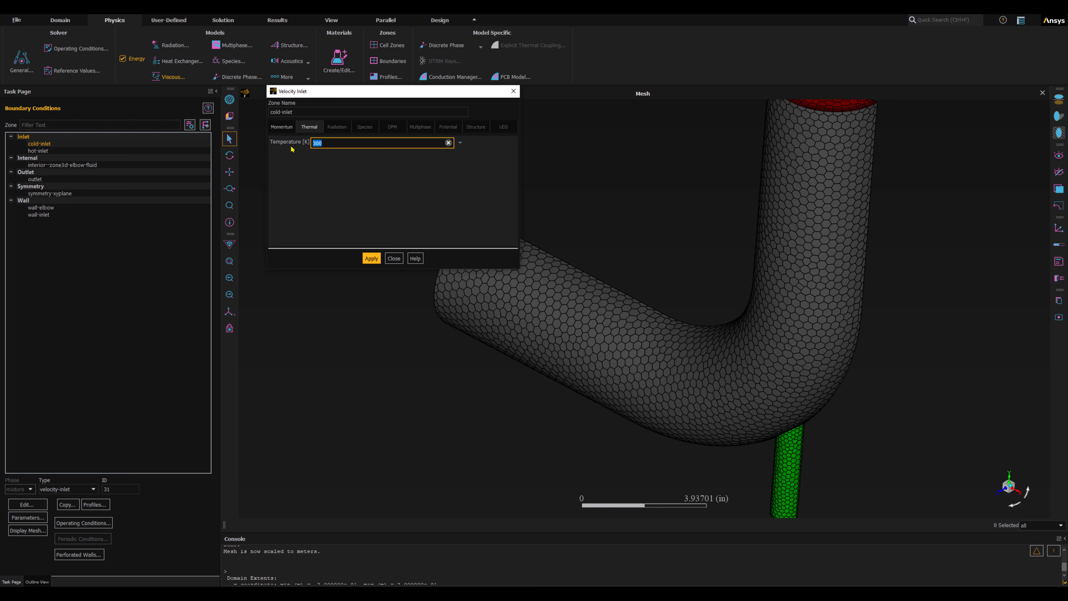
text(293.15)
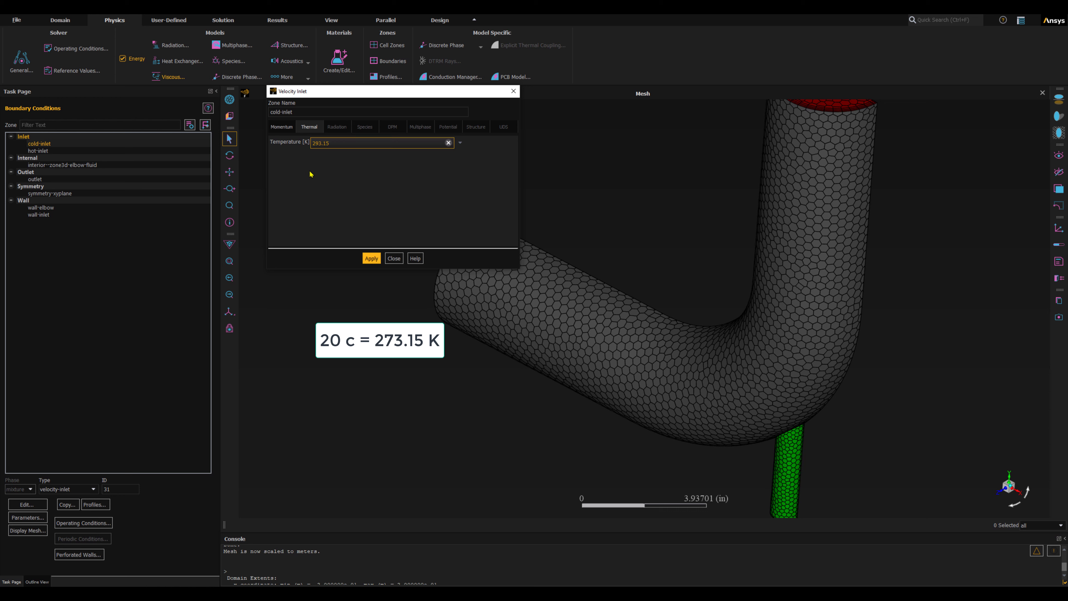
click(281, 127)
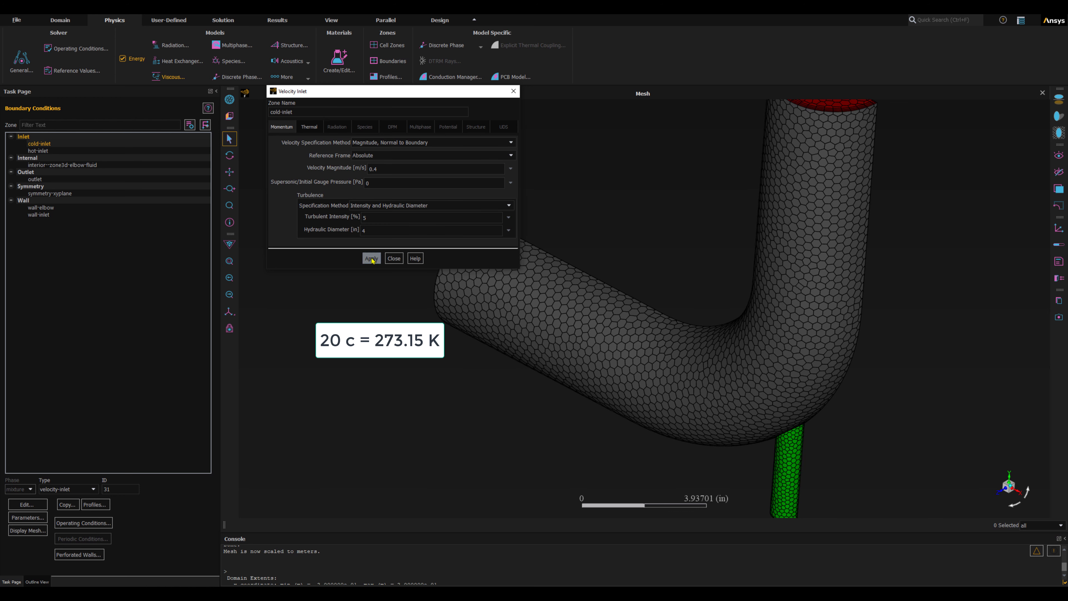
click(372, 259)
click(394, 259)
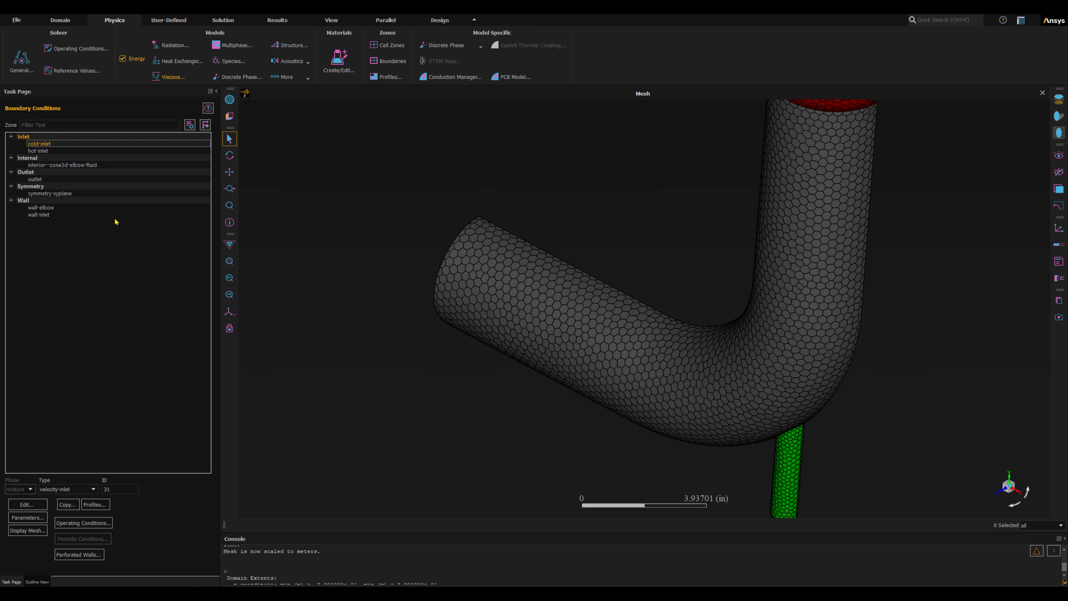
- Edit the hot-inlet boundary condition and set its velocity magnitude to 1.2 m/s
click(45, 152)
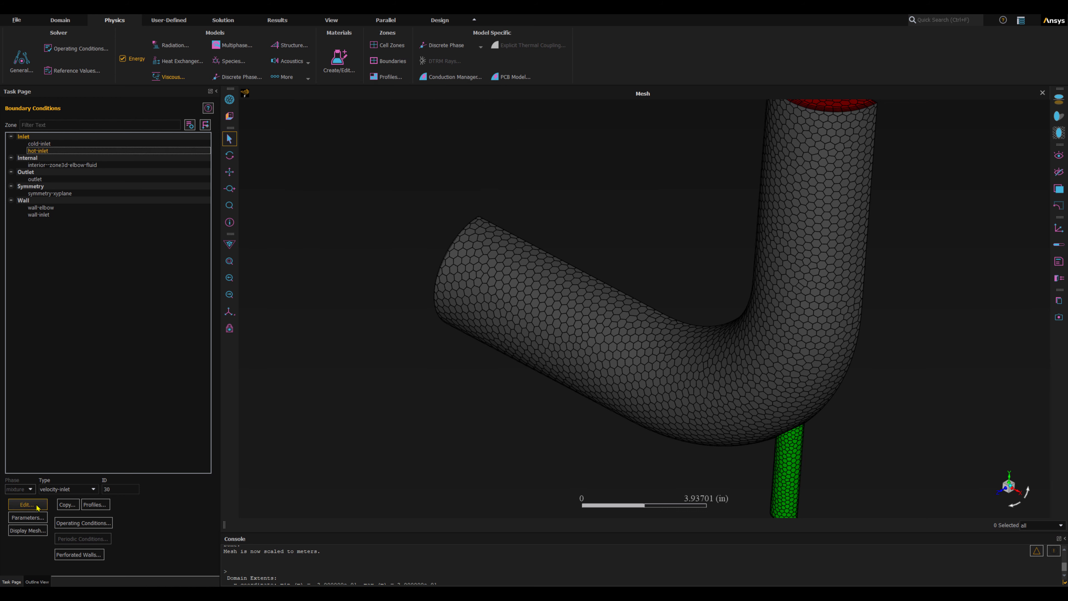
click(27, 504)
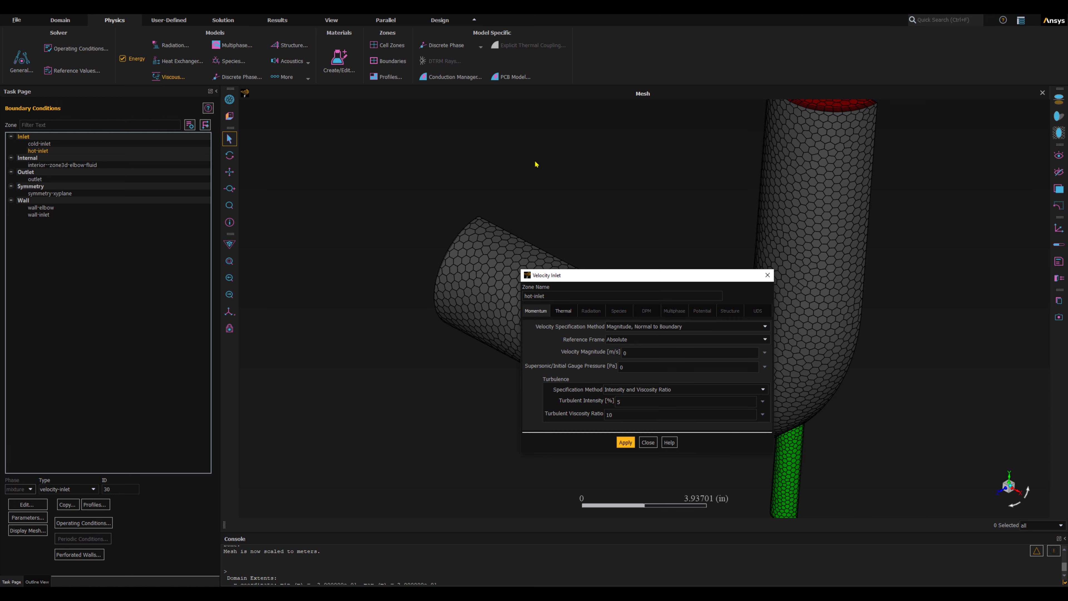
drag(544, 276, 197, 127)
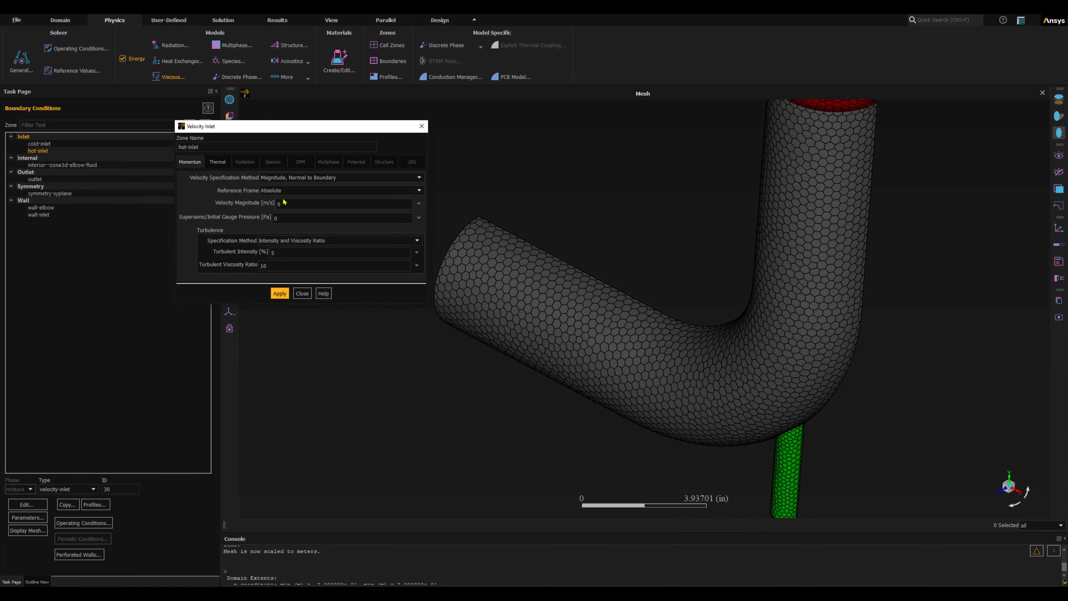
click(266, 202)
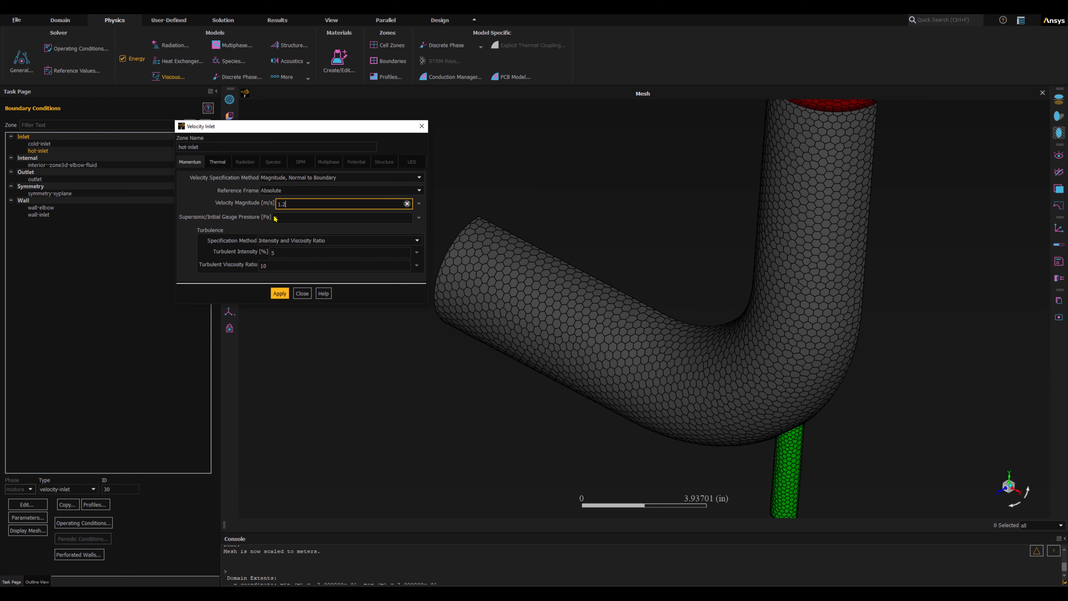
- Specify the hot-inlet turbulence by Intensity and Hydraulic Diameter, using a hydraulic diameter of 1 in
click(278, 242)
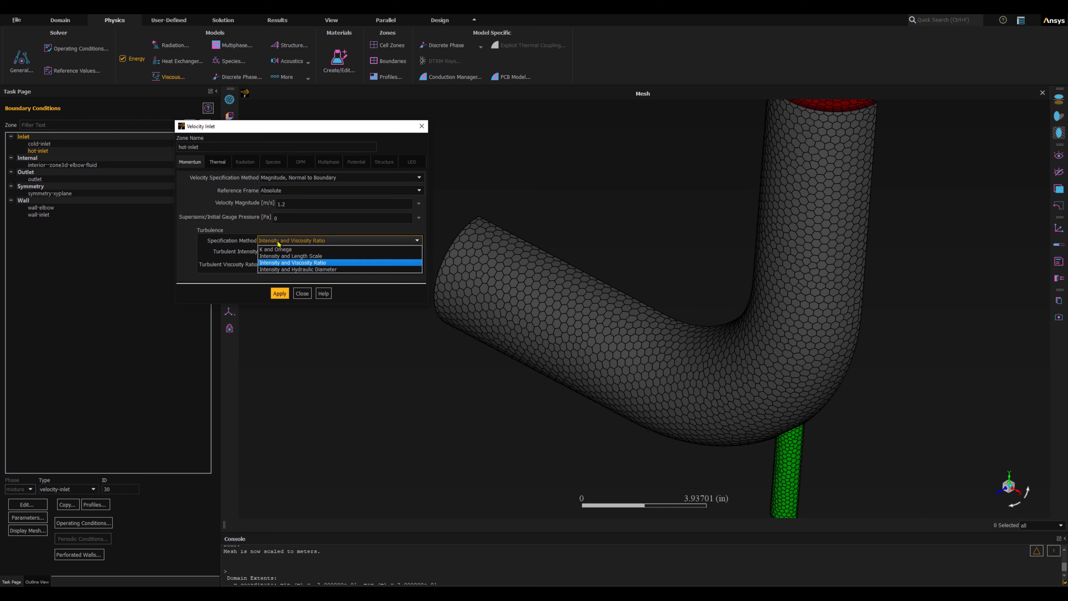
click(273, 270)
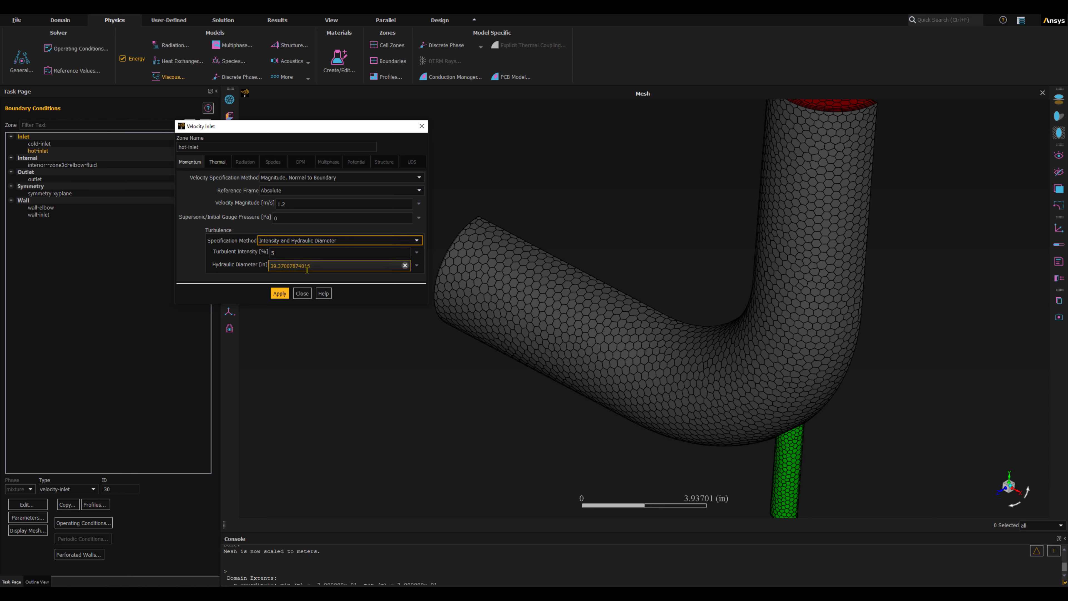
click(280, 251)
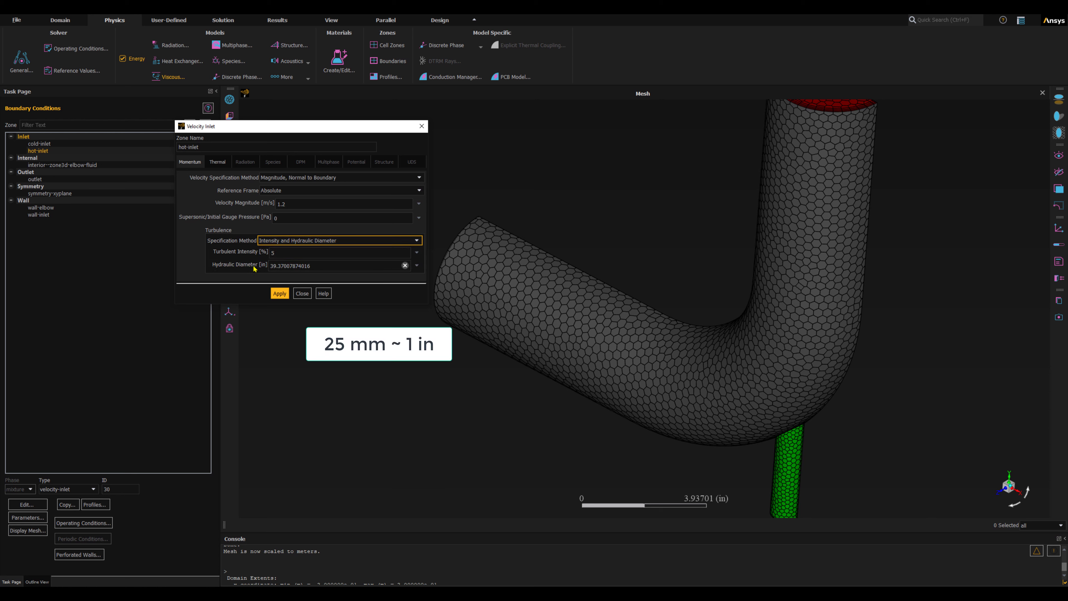
click(273, 265)
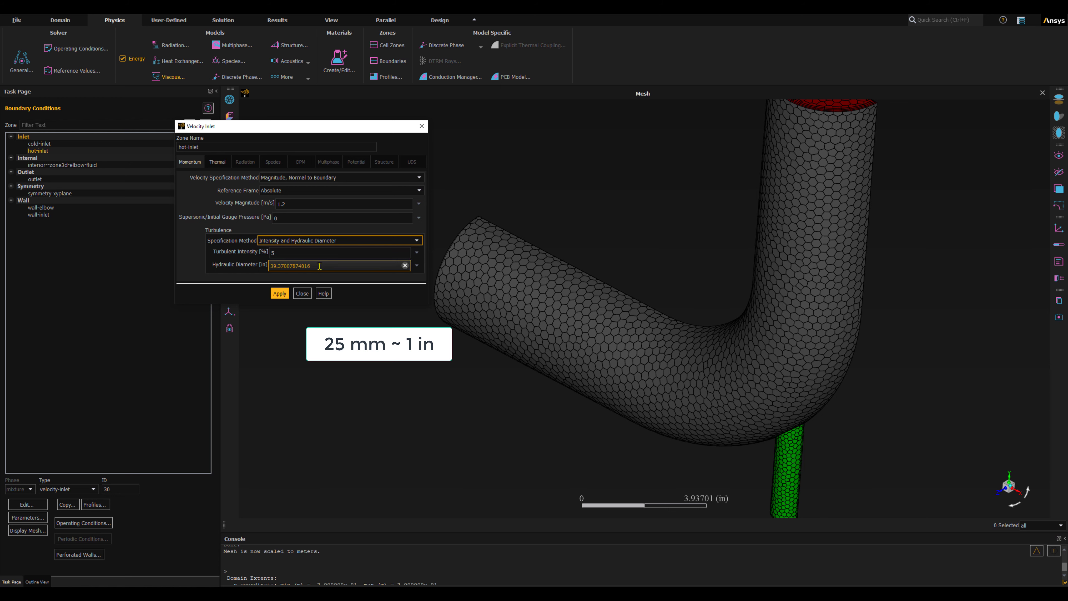
double_click(273, 265)
text(1)
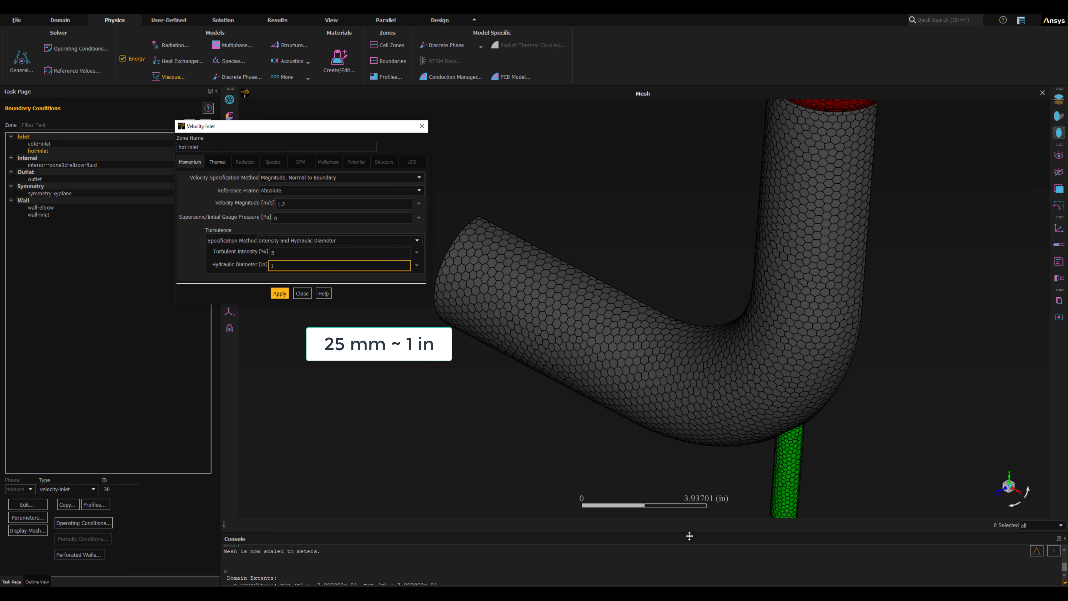
middle_drag(793, 434, 784, 336)
scroll(782, 413, up, 1)
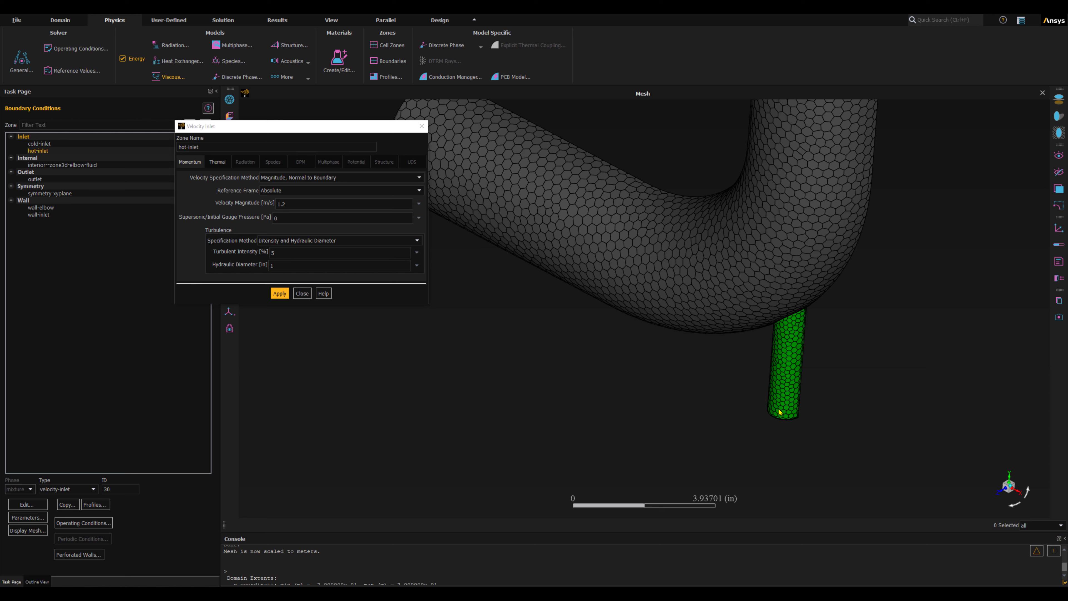
click(276, 265)
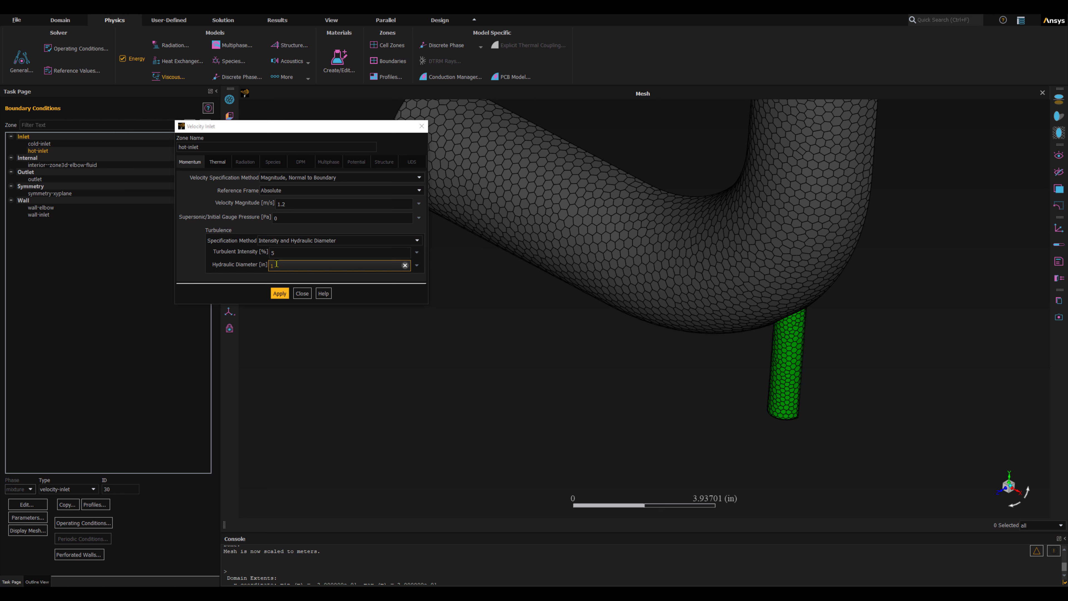
- Set the hot-inlet temperature to 313.15 K and apply the inlet's boundary settings
click(217, 162)
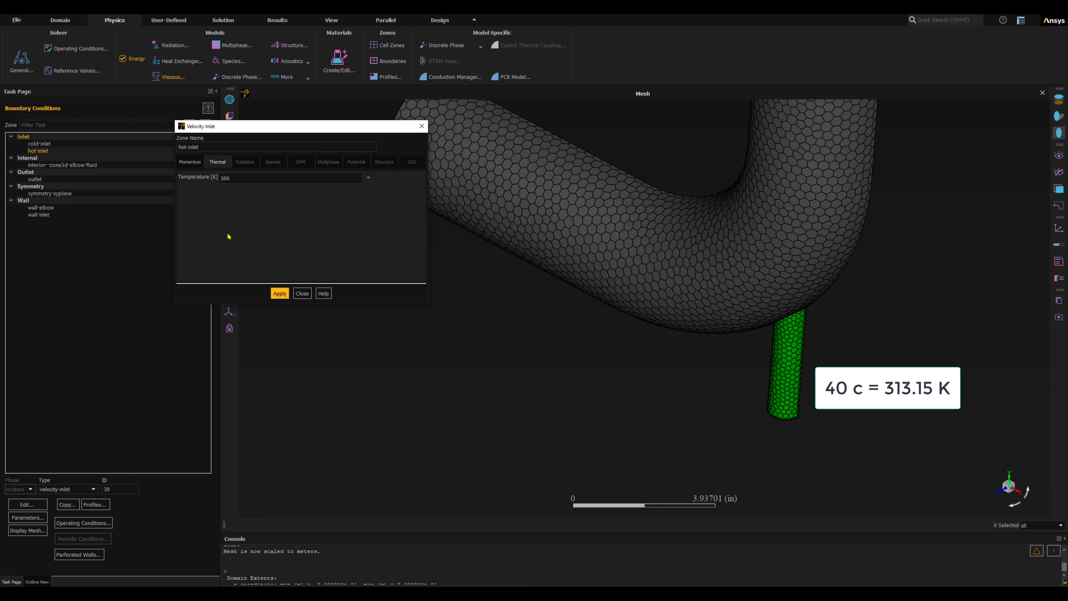
click(239, 178)
double_click(239, 178)
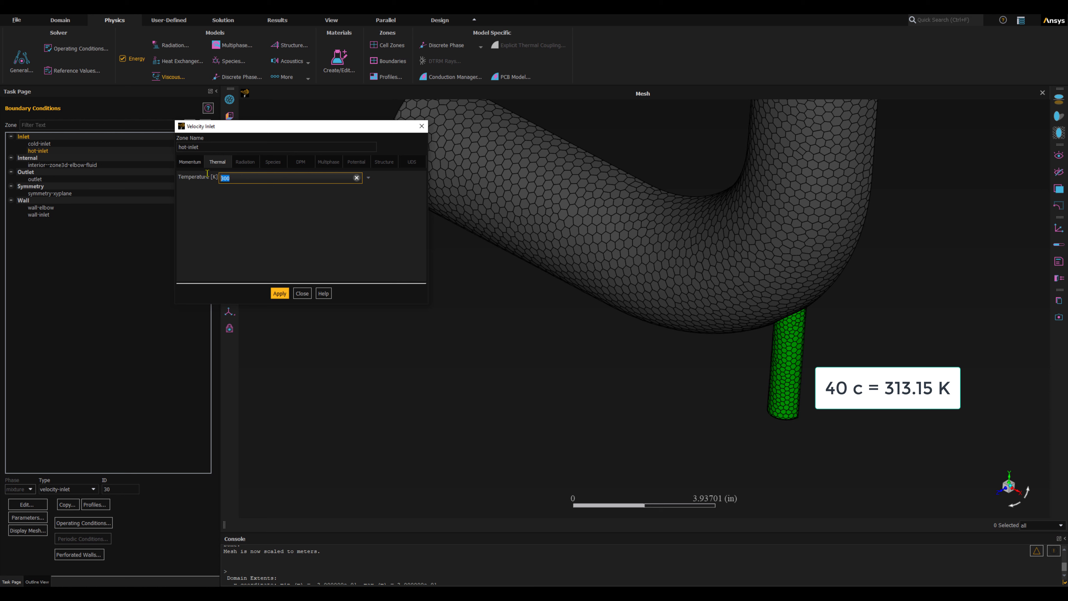
text(3)
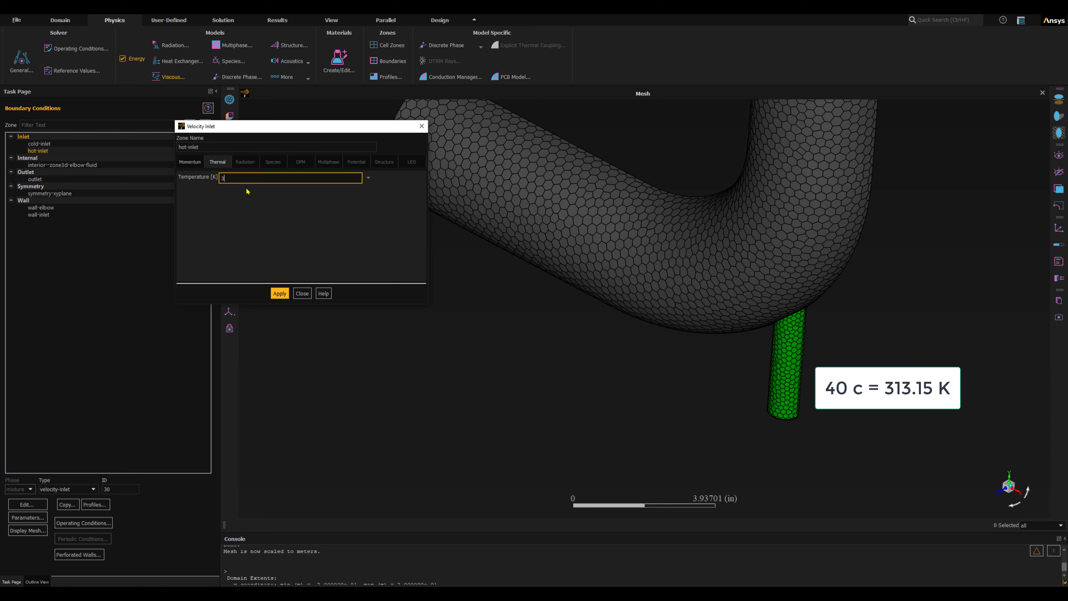
text(13.15)
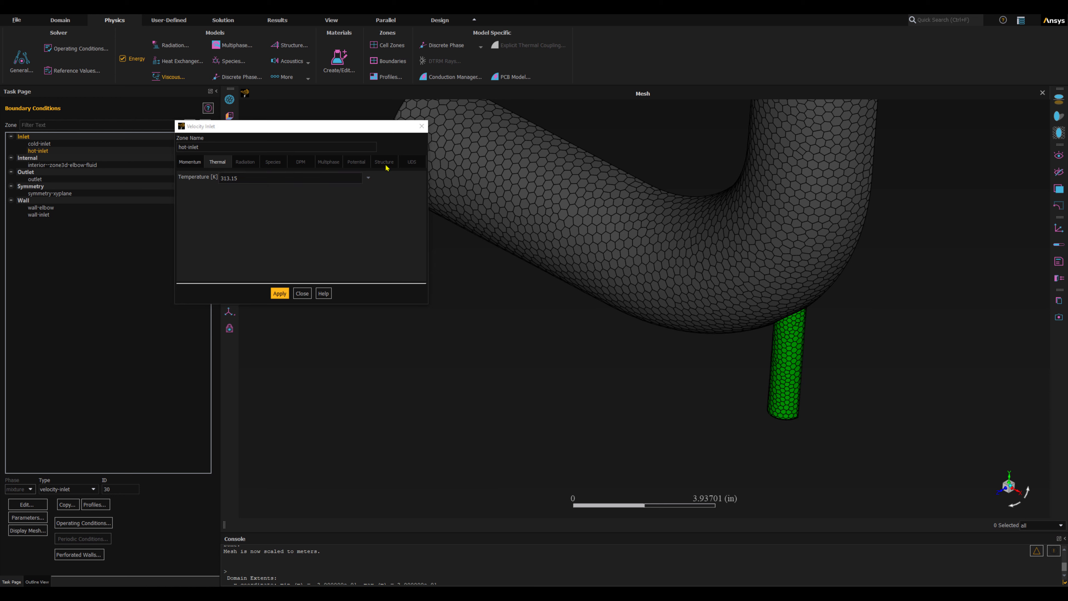
click(189, 162)
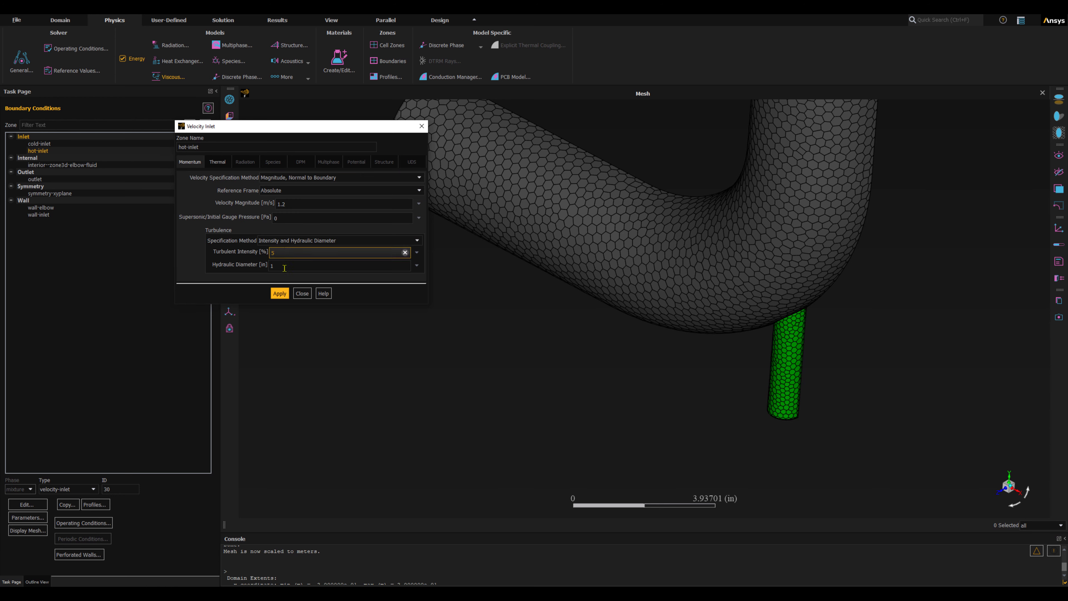
click(280, 293)
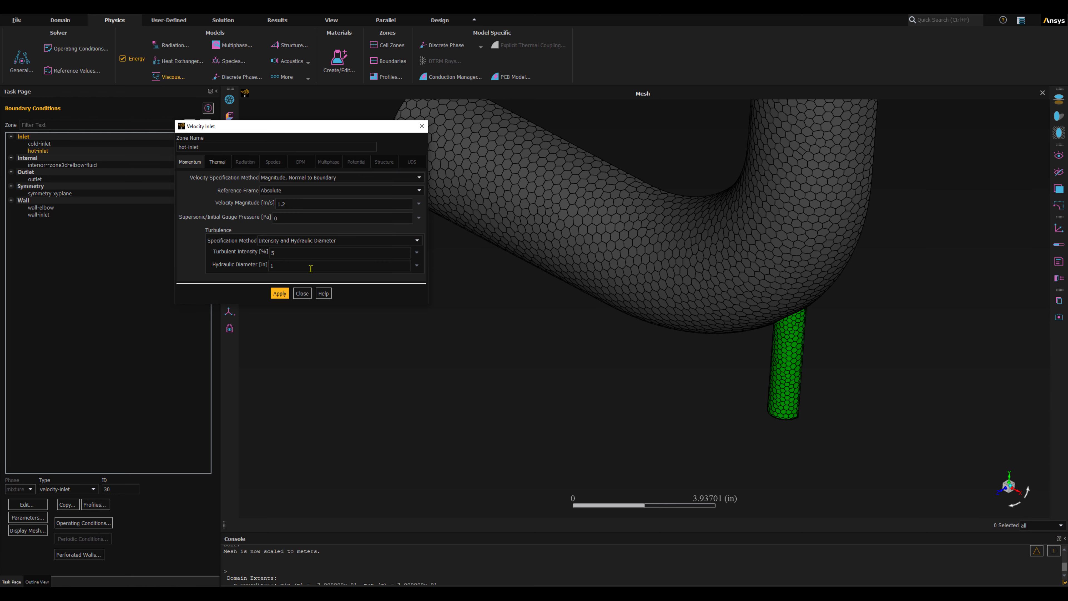
click(302, 293)
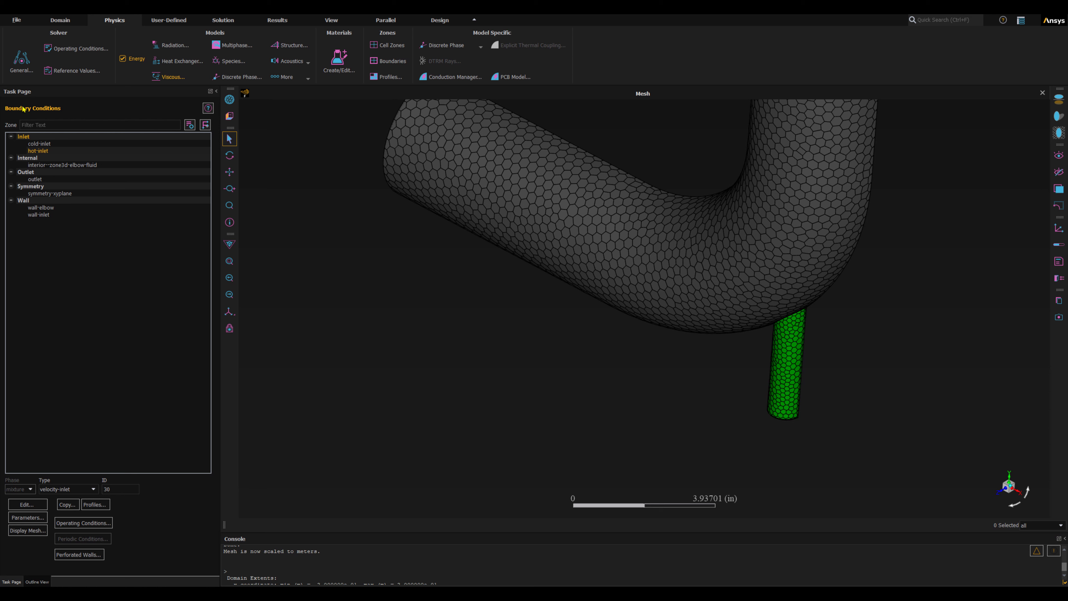
- Edit the outlet boundary condition and set its backflow turbulent viscosity ratio to 4
click(34, 179)
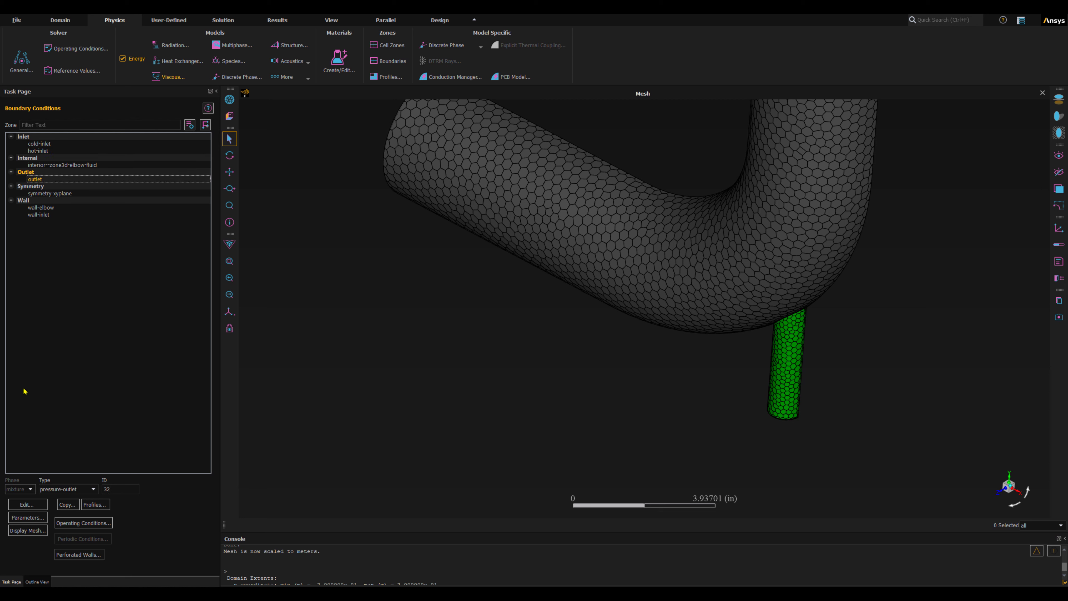
click(30, 505)
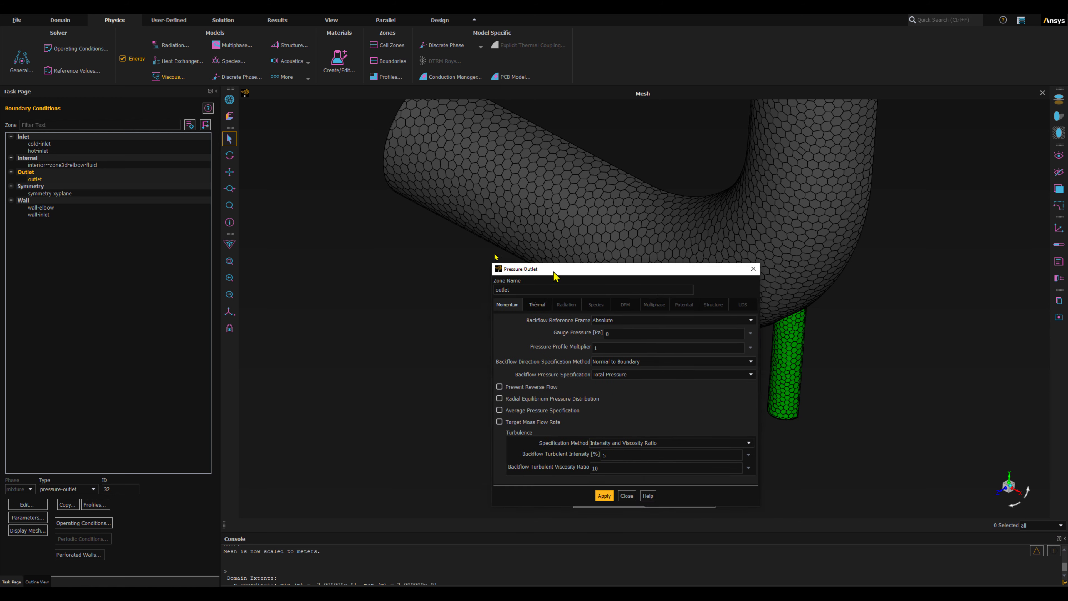
drag(623, 275, 266, 155)
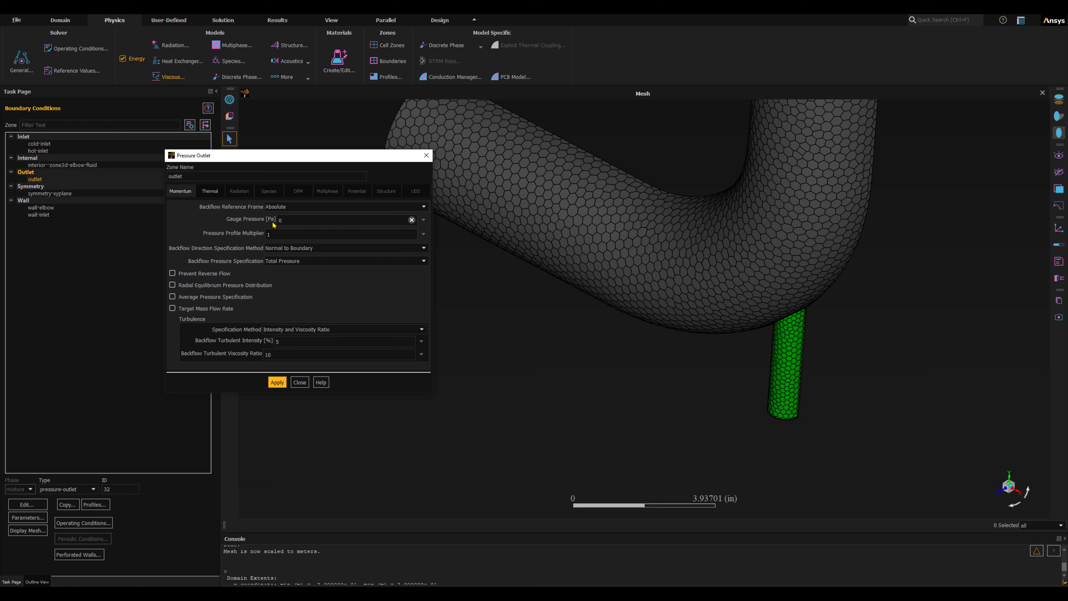
click(278, 231)
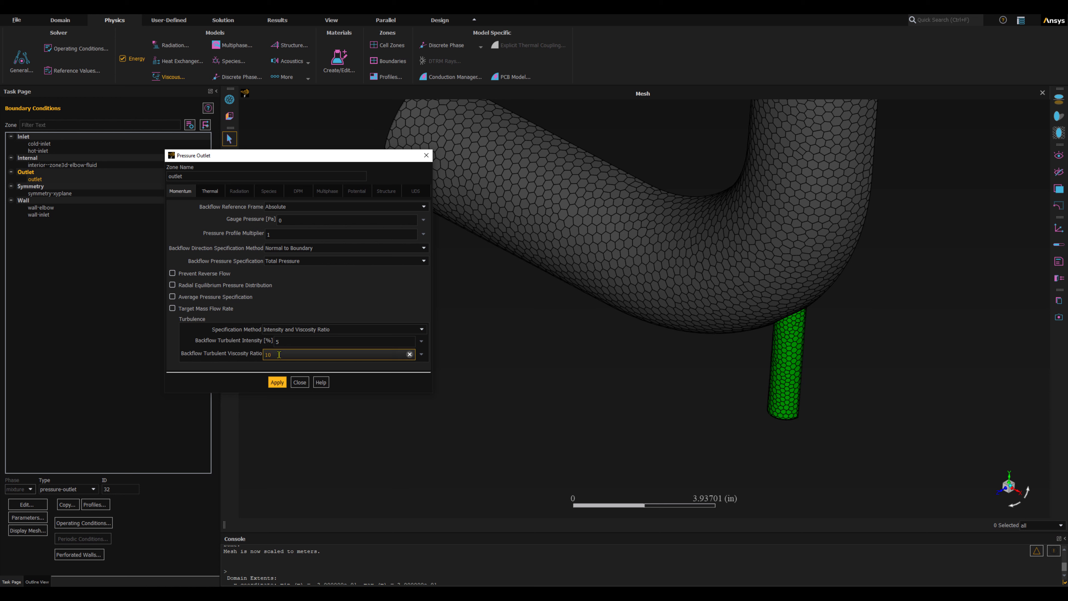
drag(277, 356, 258, 356)
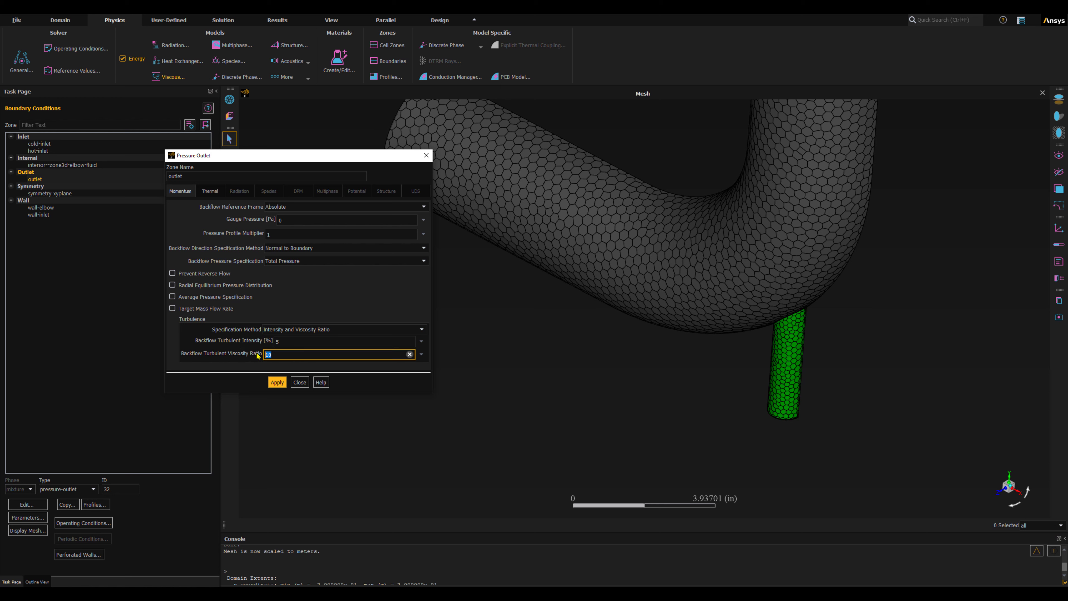
text(4)
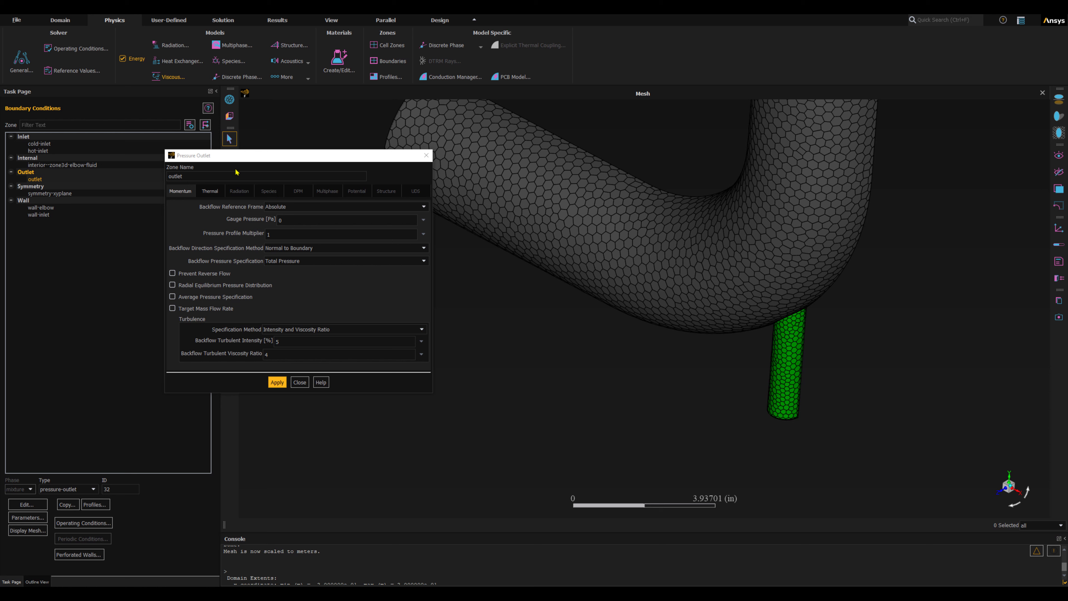
- Keep the outlet's backflow total temperature at 300 K and apply the pressure outlet settings
click(210, 192)
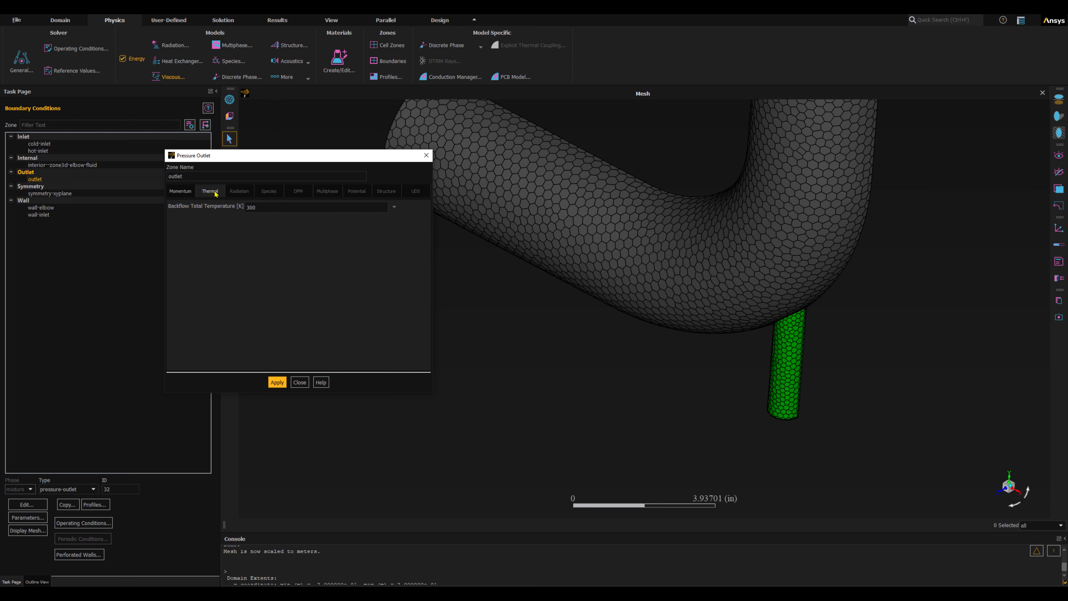
click(247, 206)
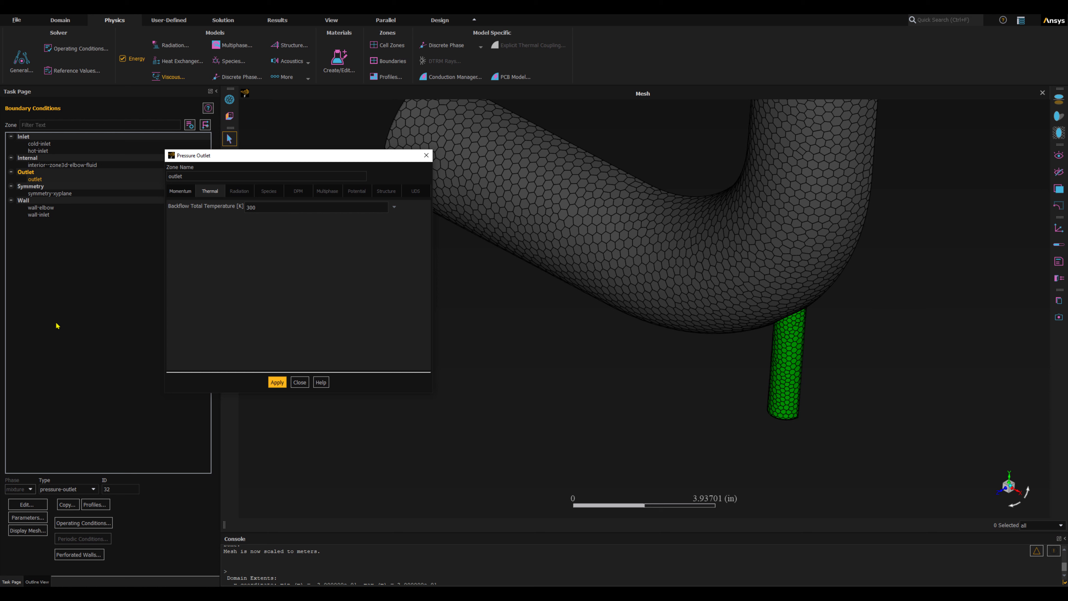
click(277, 384)
click(277, 384)
click(299, 379)
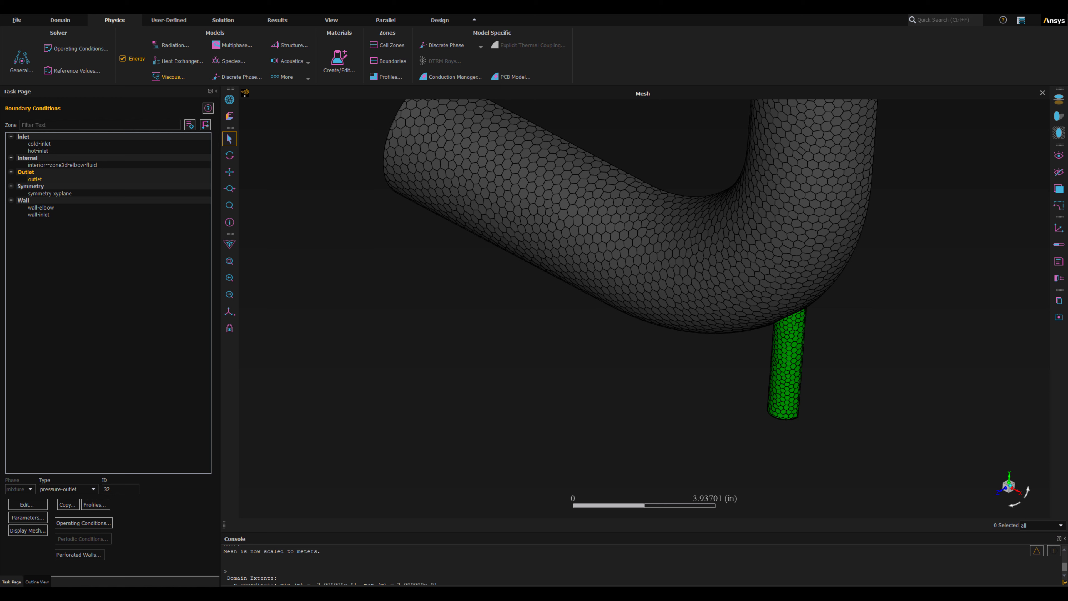
- Apply a Heat Flux thermal condition of 0 W/m² to the wall-elbow boundary
double_click(50, 208)
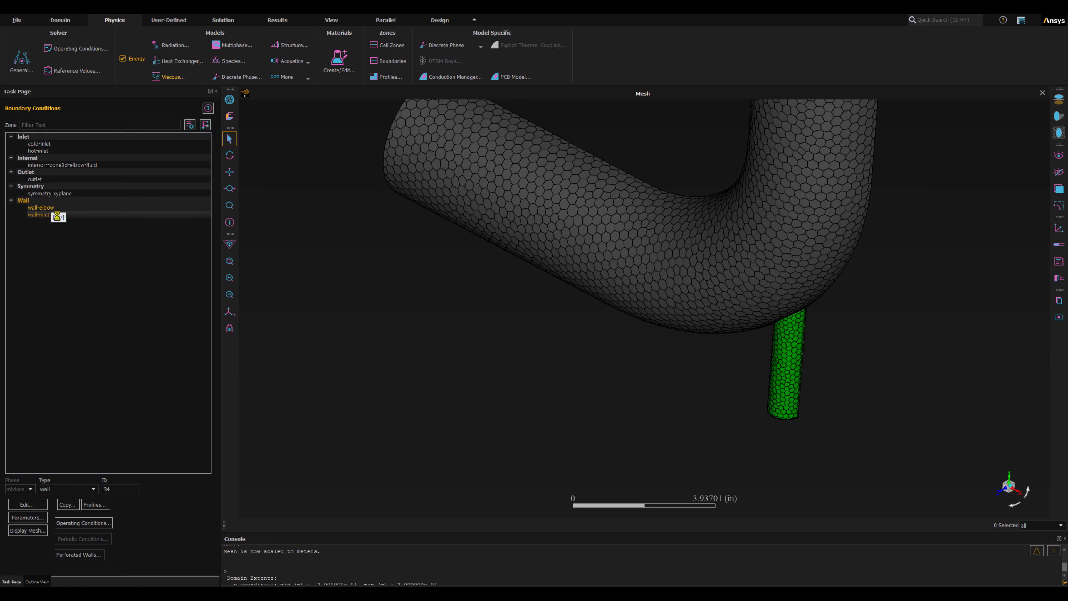
drag(576, 281, 242, 150)
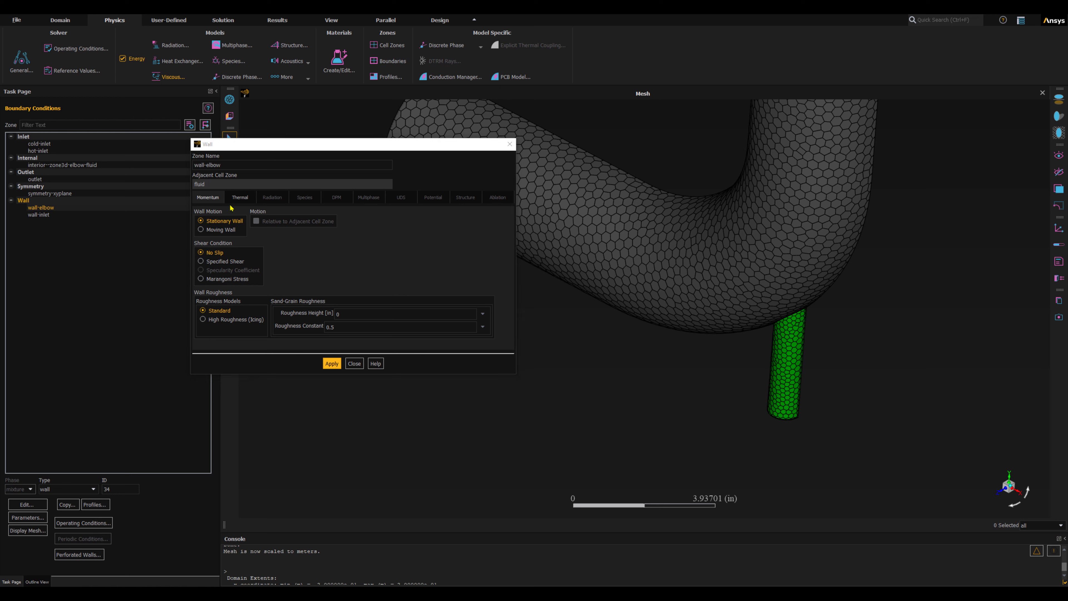
click(237, 198)
click(209, 223)
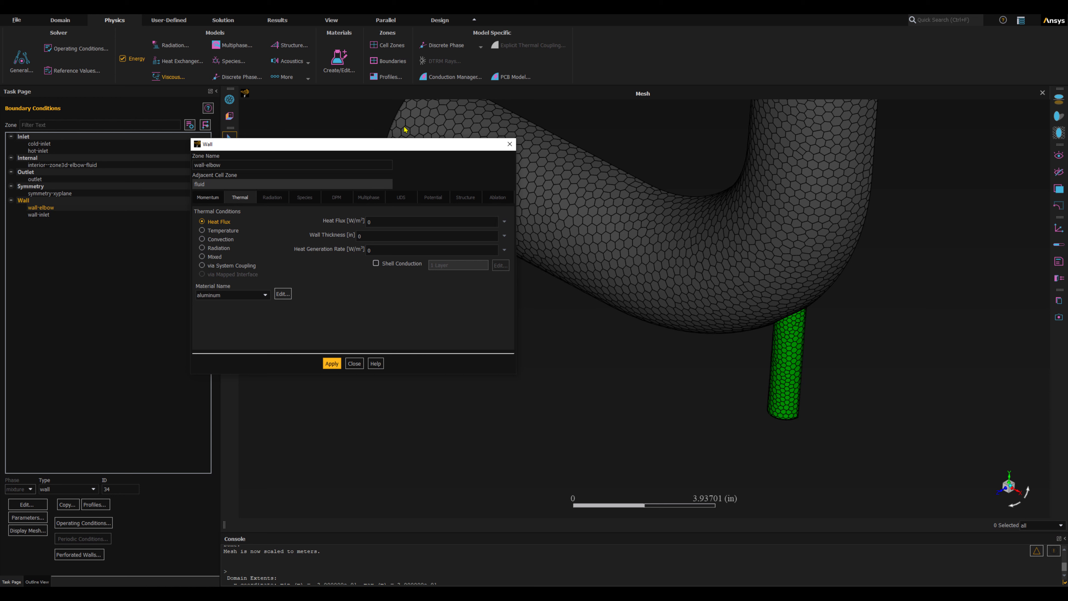
drag(408, 147, 376, 167)
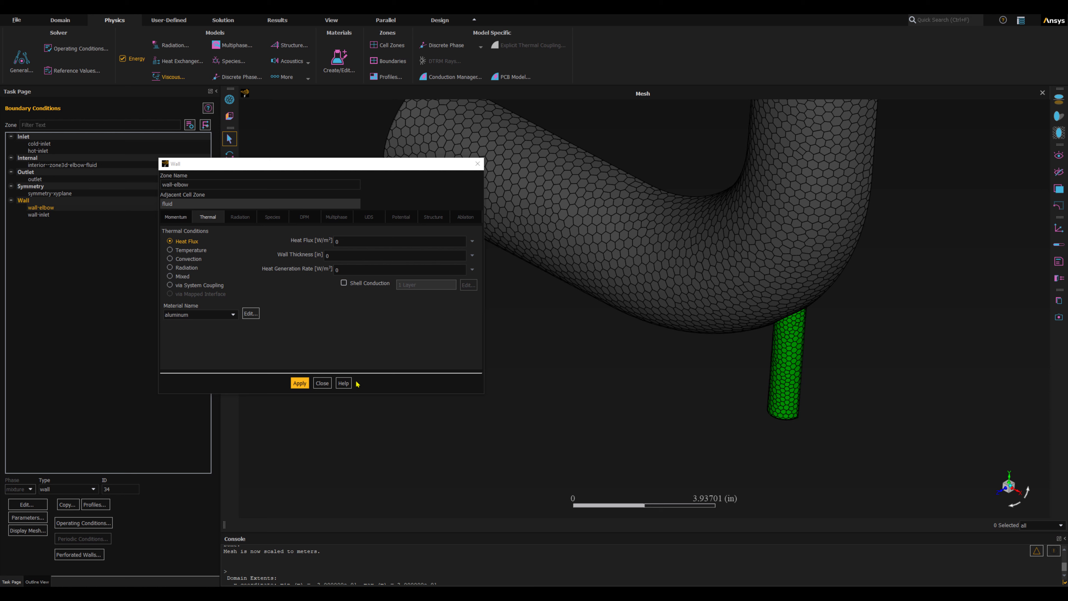
click(299, 383)
click(322, 384)
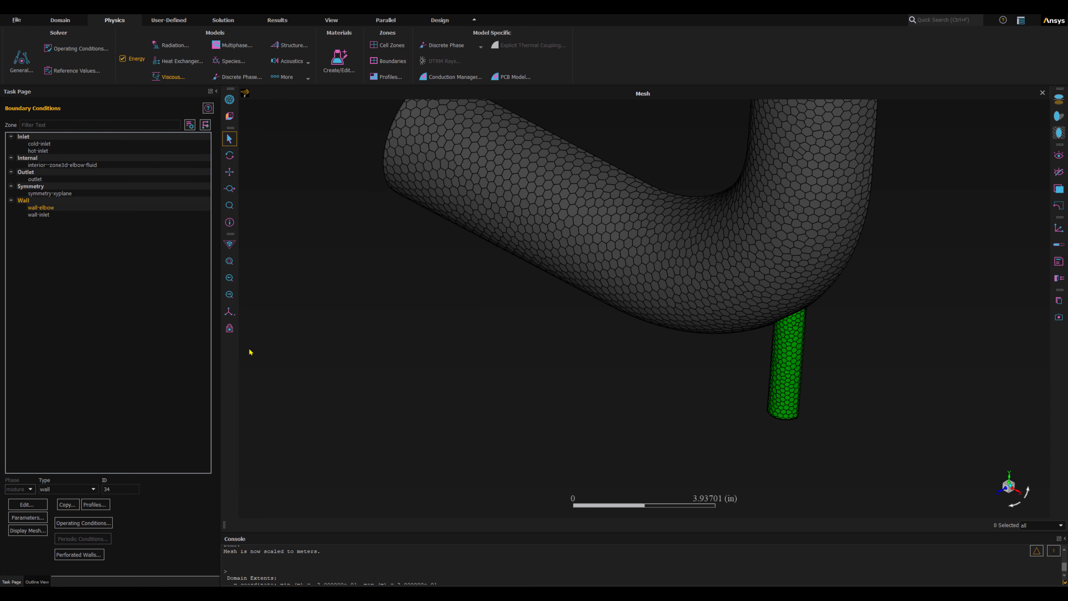
- Apply a Heat Flux thermal condition of 0 W/m² to the wall-inlet boundary
click(41, 216)
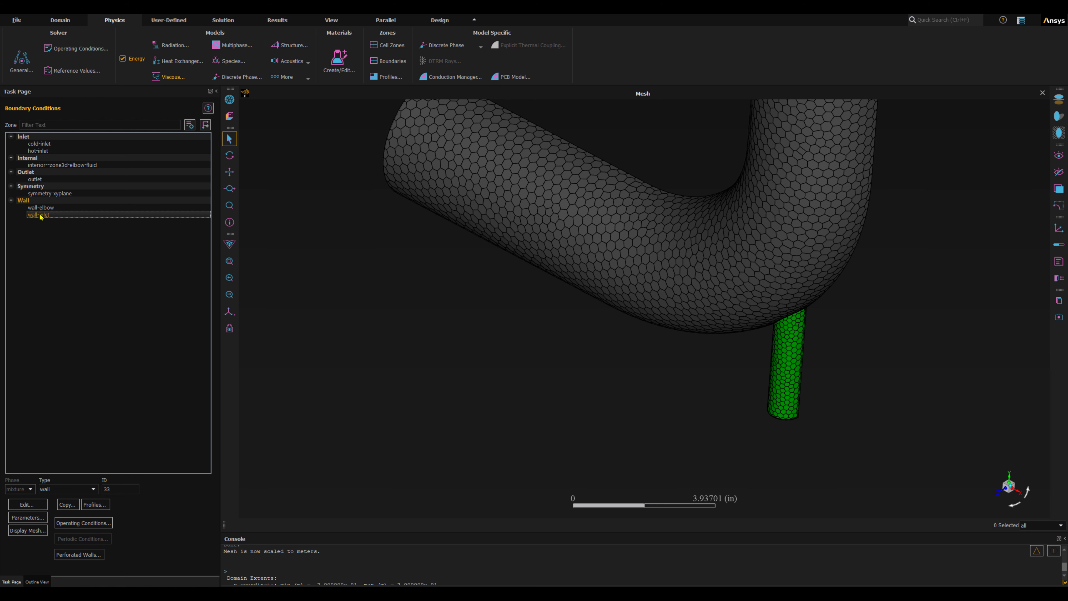
double_click(41, 214)
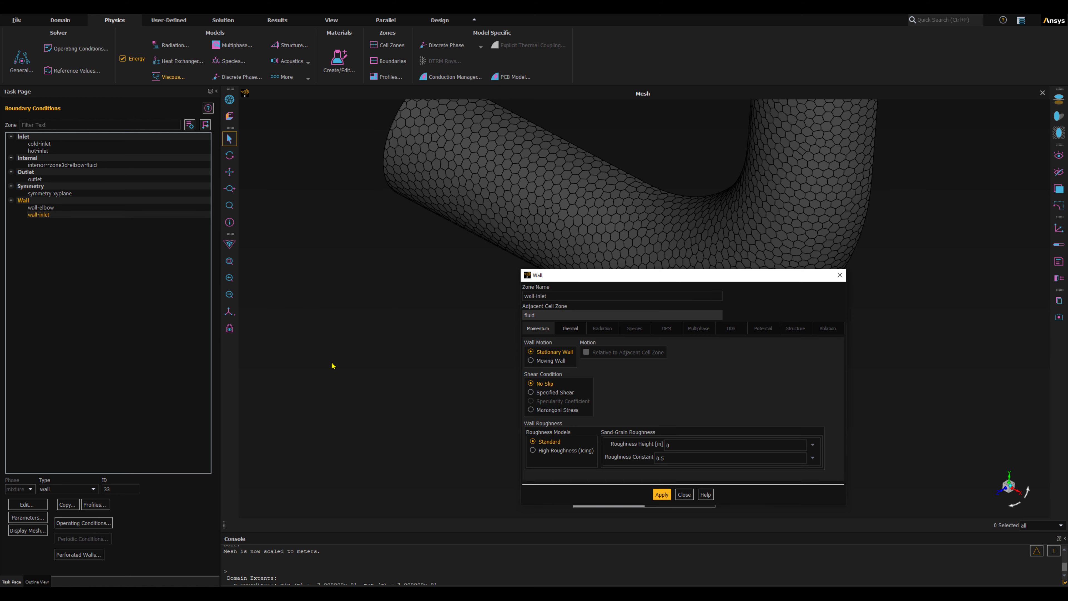
drag(568, 276, 298, 201)
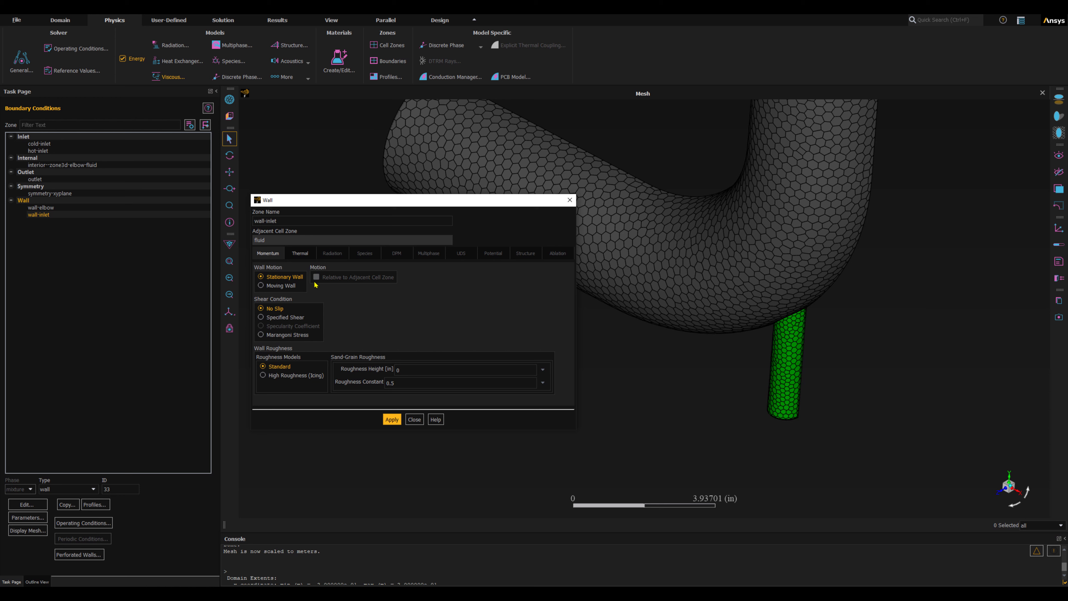
click(299, 253)
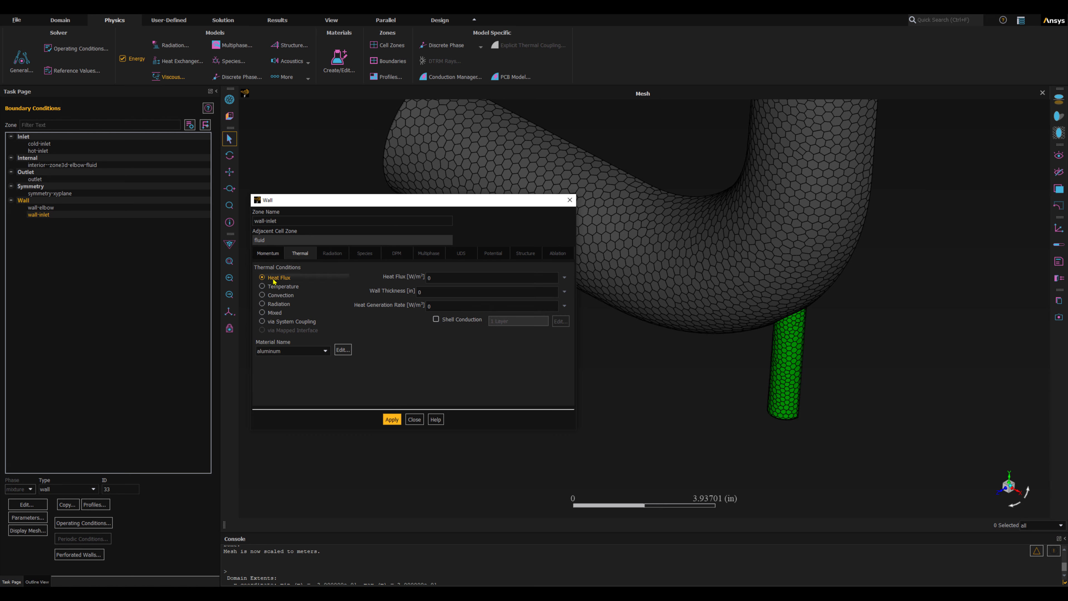
click(430, 276)
click(391, 419)
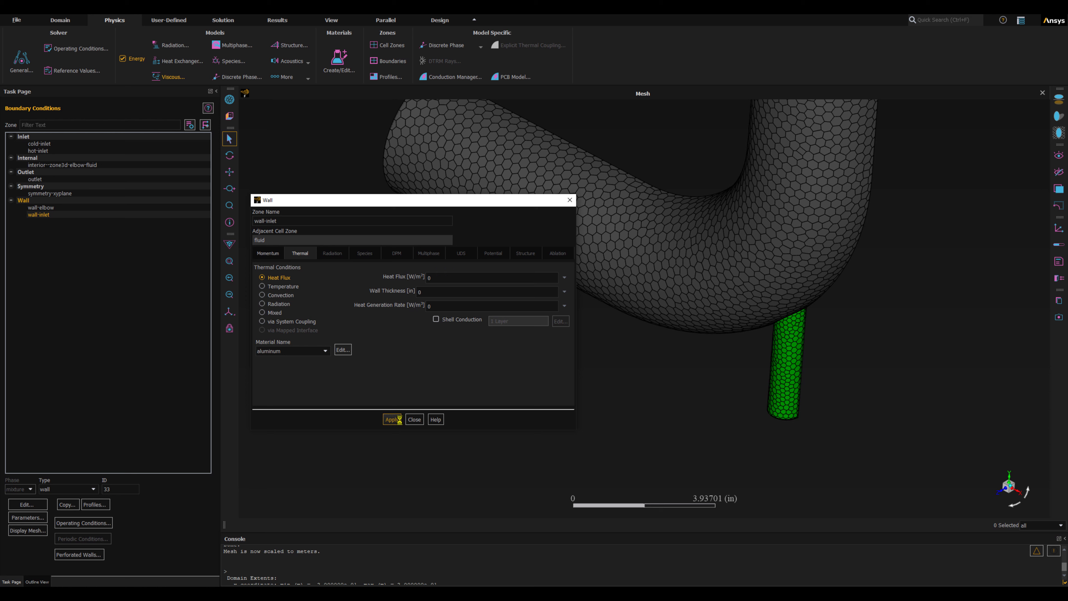
click(414, 419)
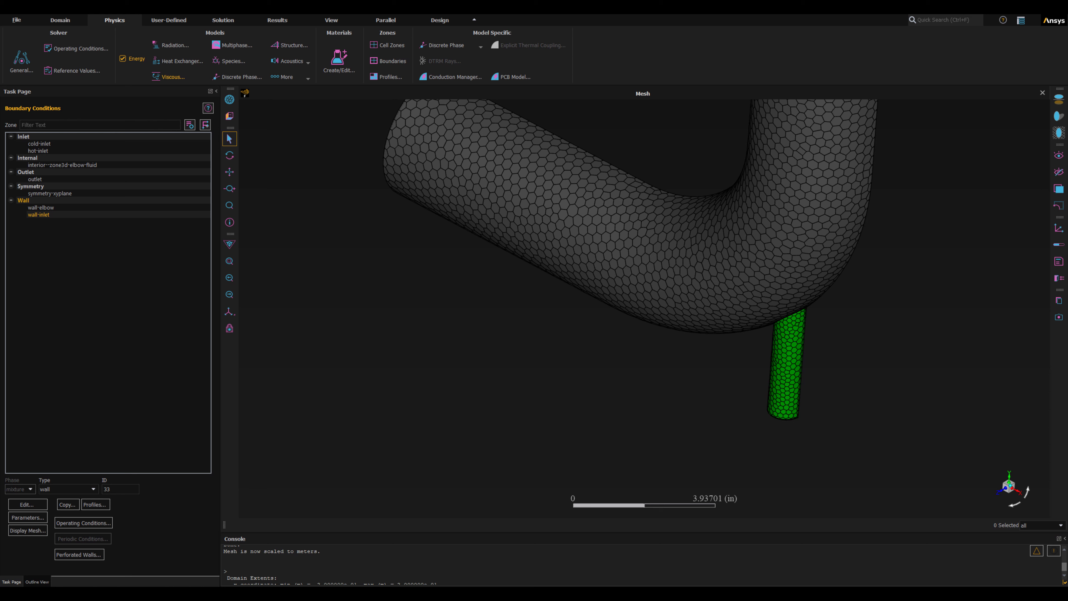
- Review the solution methods and accept the residual monitors with plotting and printing to console enabled
click(227, 21)
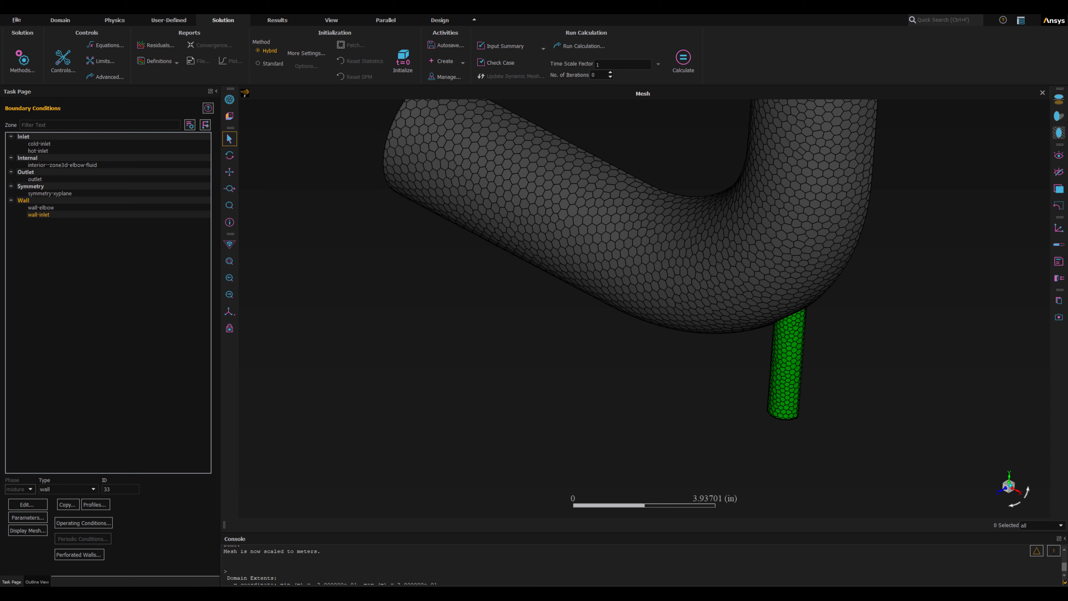
click(23, 61)
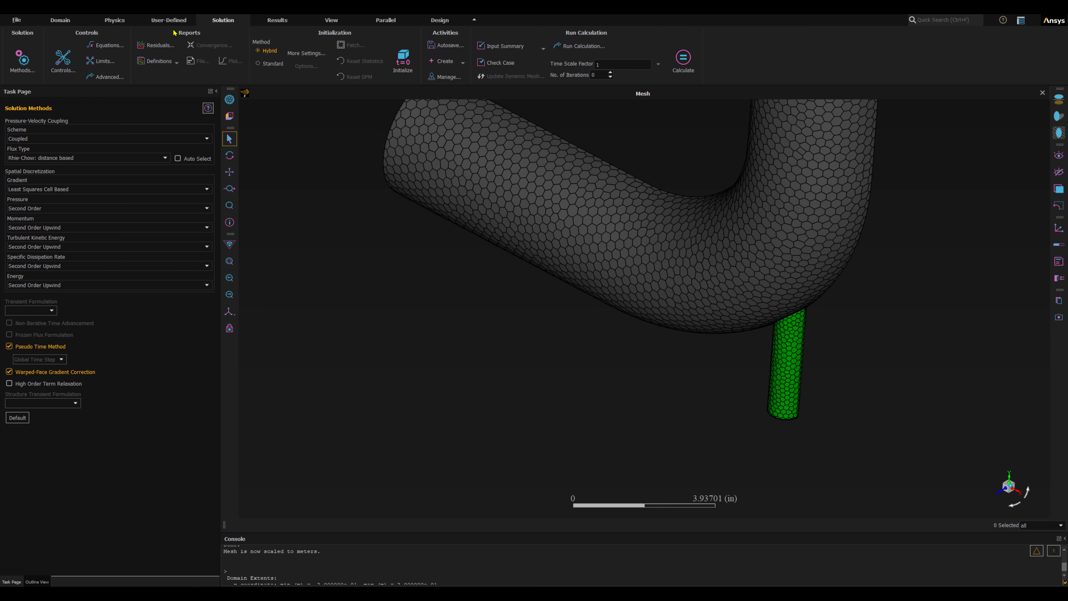
click(158, 45)
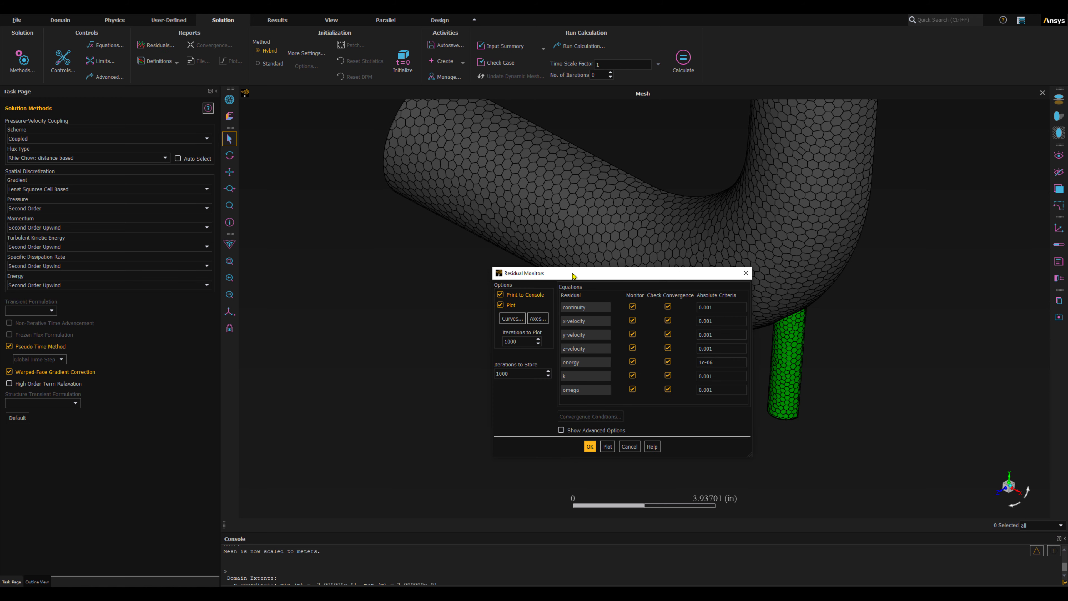
drag(573, 274, 225, 172)
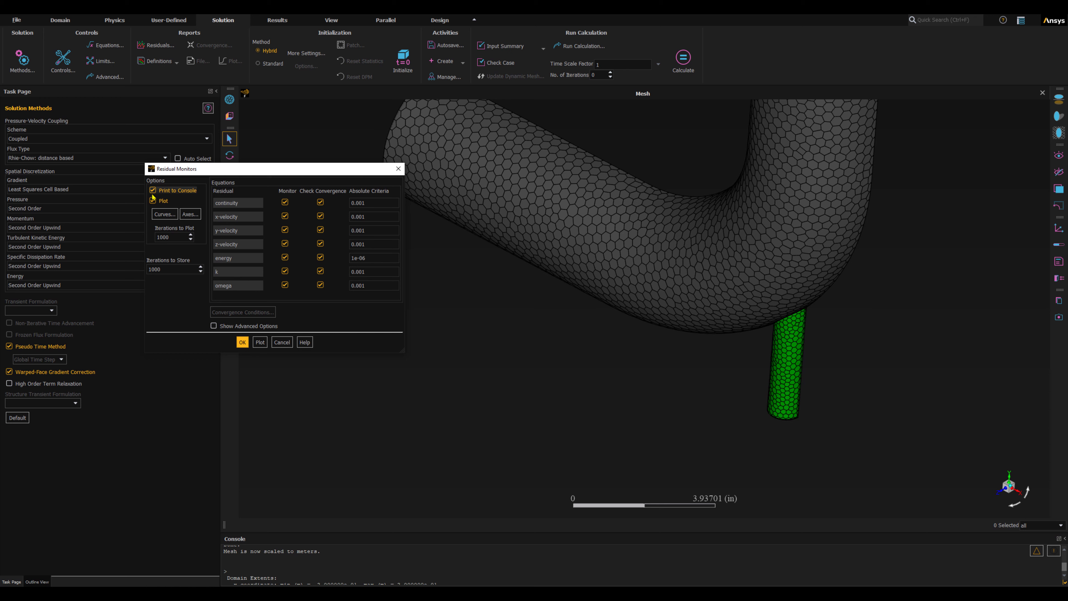
click(242, 343)
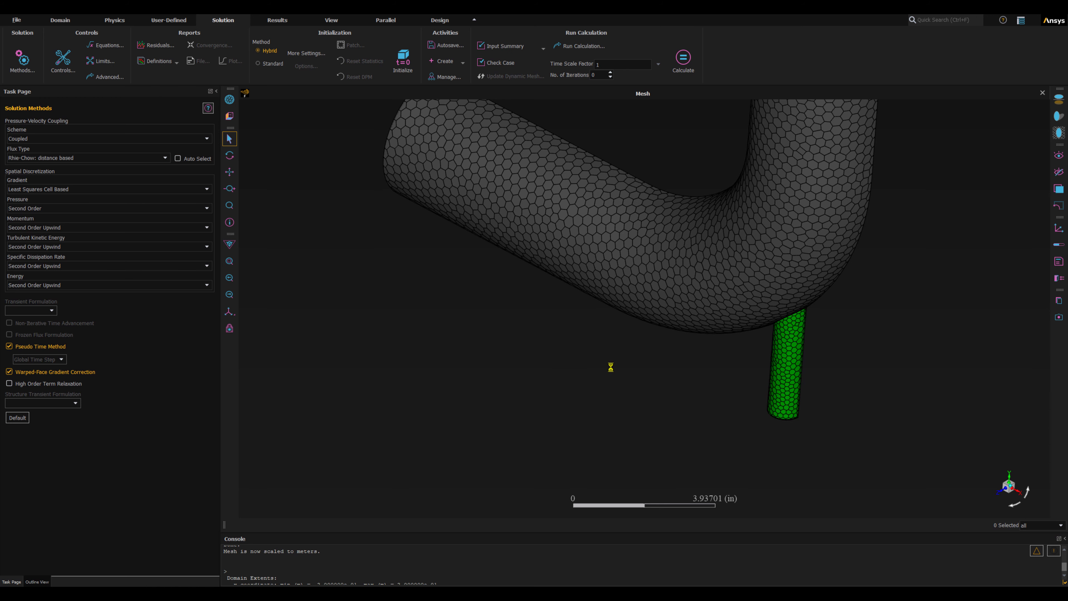
- Create a mass-weighted average surface report definition named outlet-temp-avg and enable printing it to the console
scroll(610, 364, down, 3)
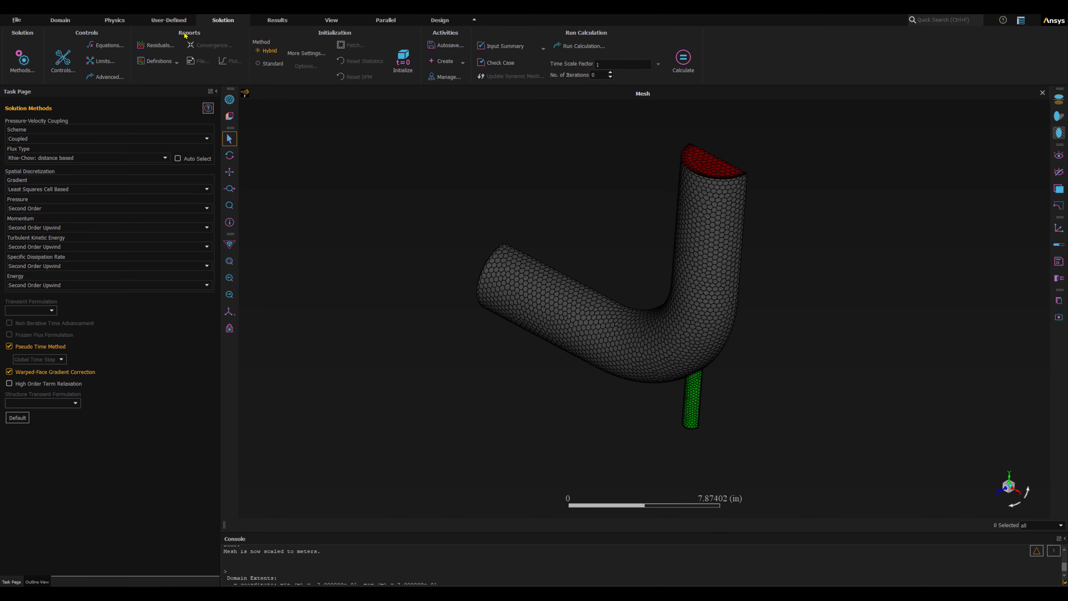
click(172, 62)
mouse_move(151, 91)
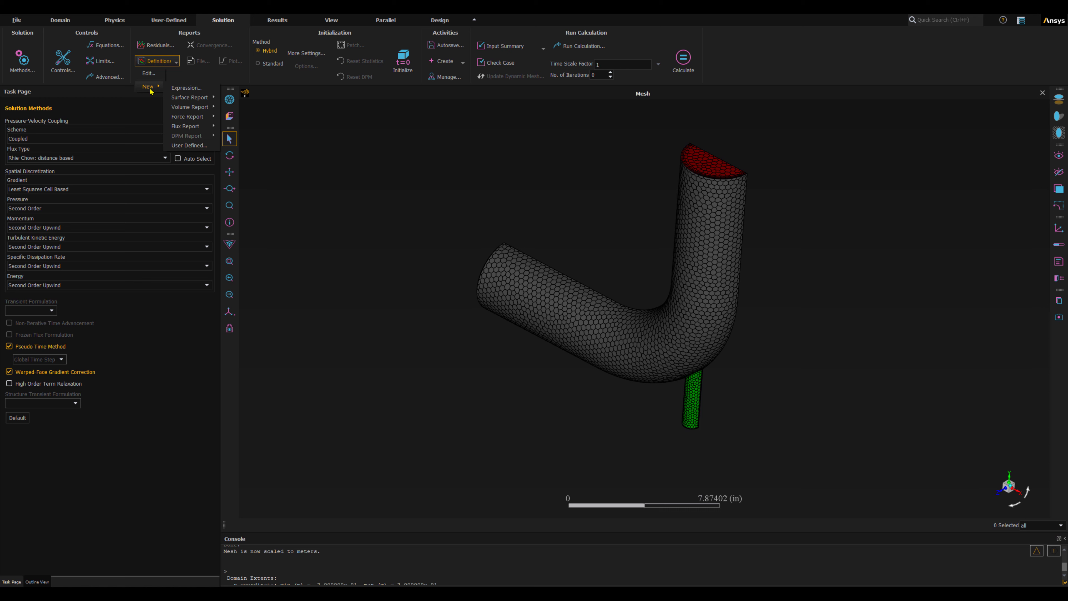
mouse_move(182, 98)
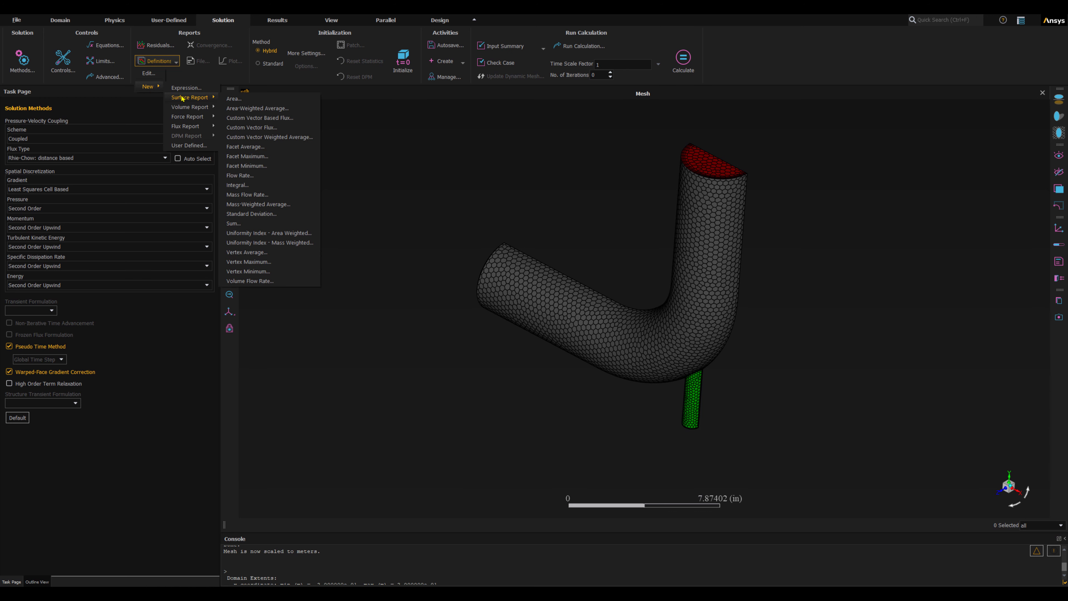
click(250, 204)
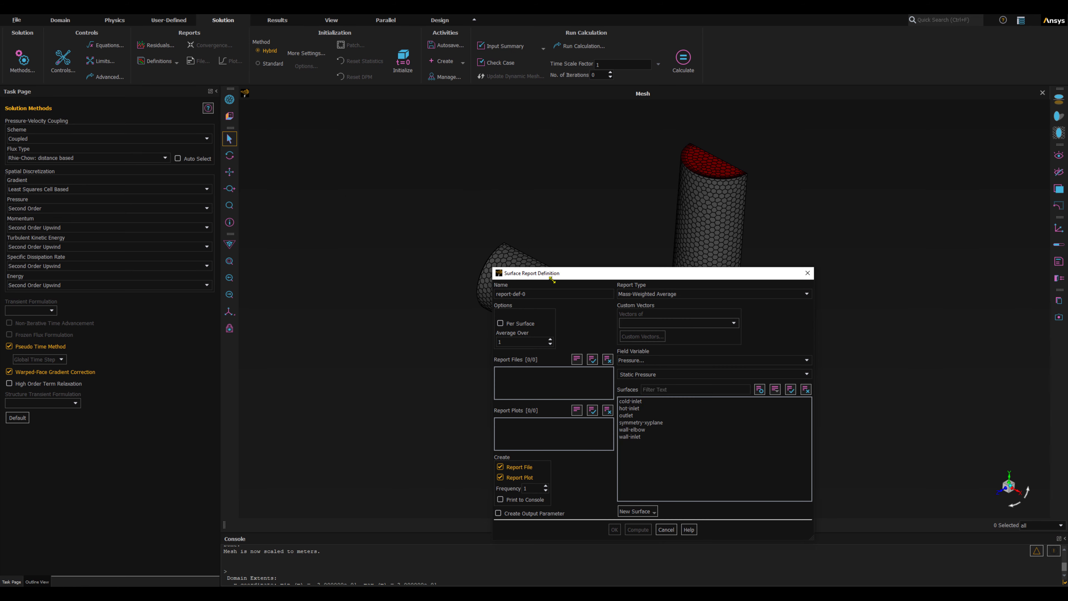
drag(558, 276, 216, 115)
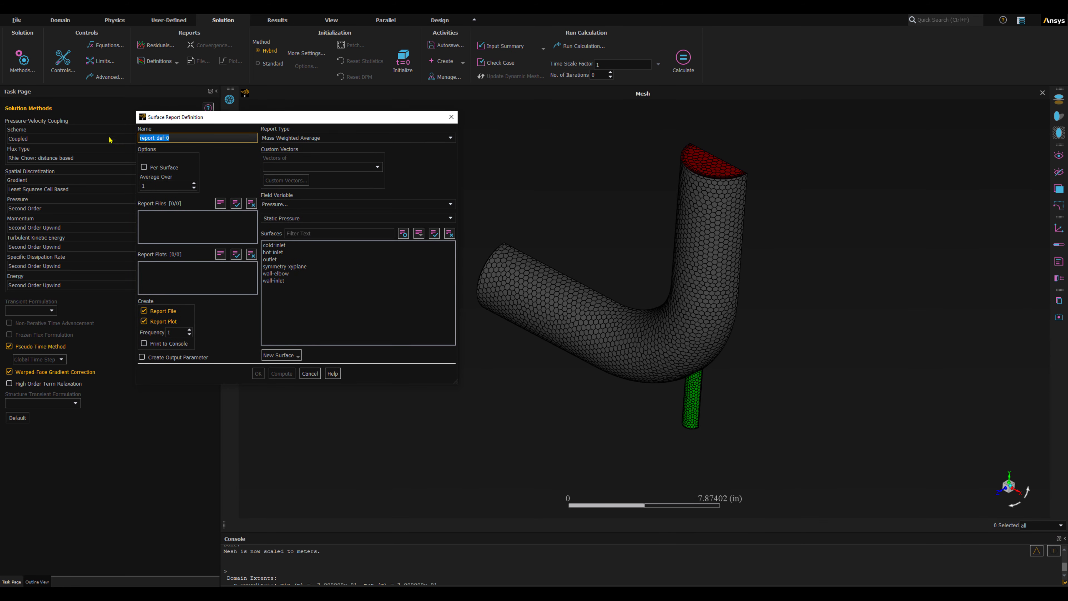
text(outlet-temp-avg)
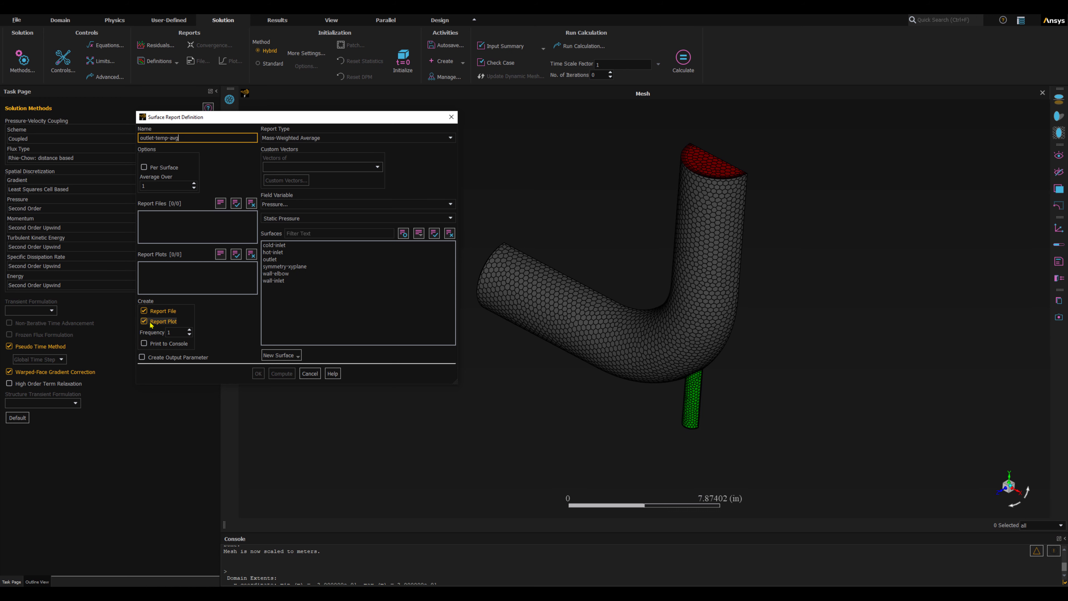
click(143, 344)
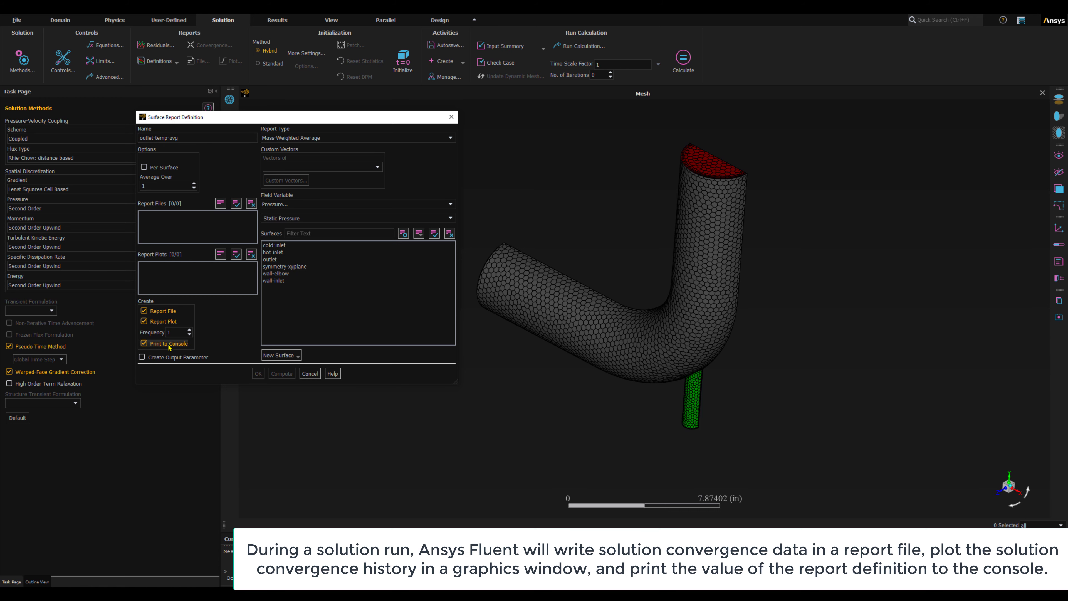
- Set the outlet-temp-avg report's output frequency to 3
click(21, 178)
key(ctrl)
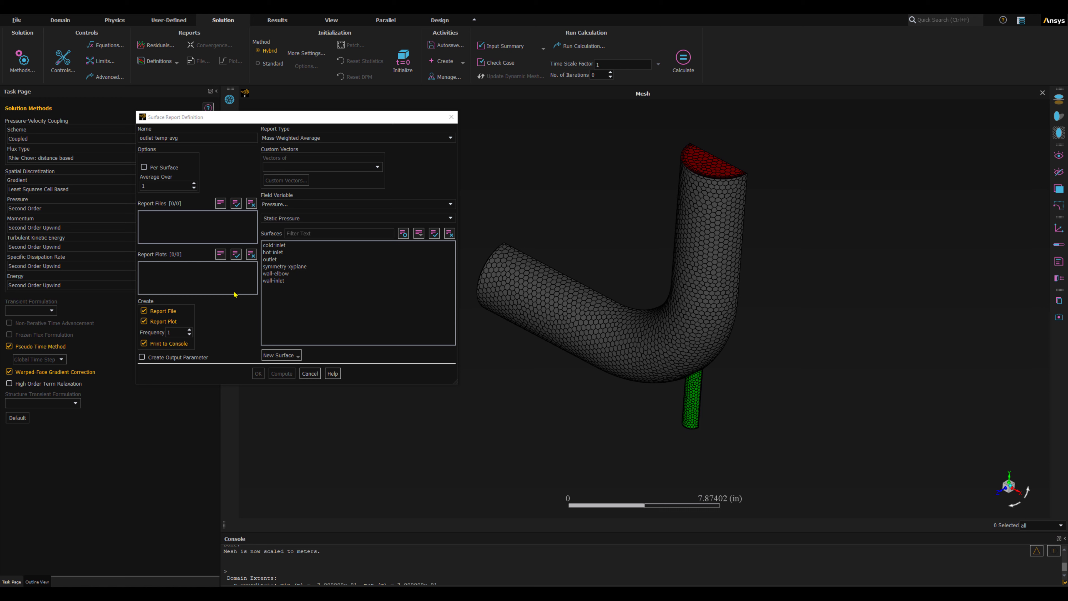
drag(181, 332, 163, 332)
click(190, 330)
click(168, 332)
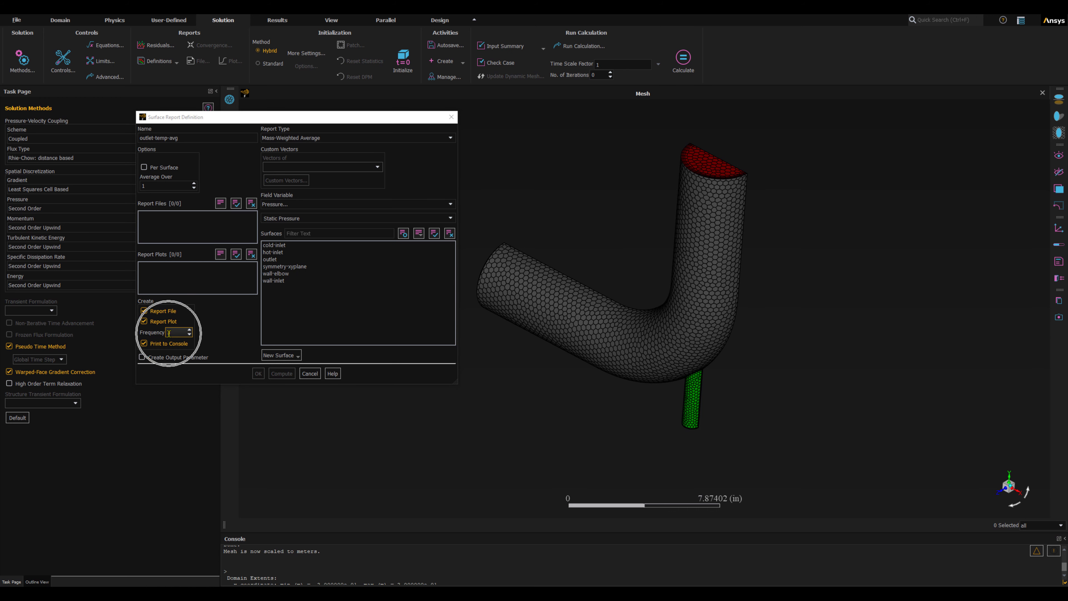
click(168, 333)
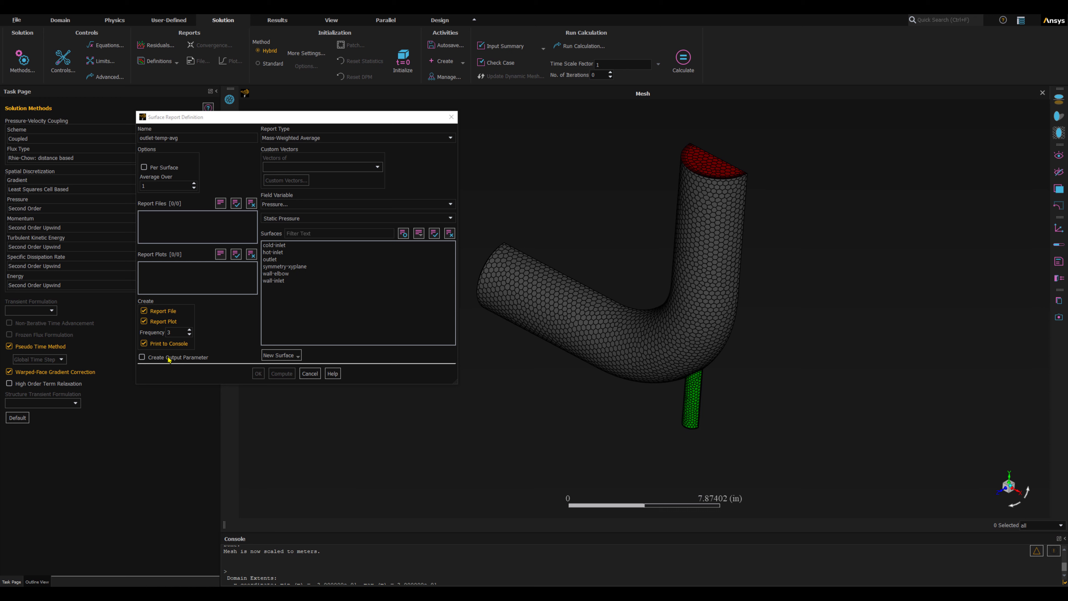
- Set the outlet-temp-avg report's field variable to Static Temperature on the outlet surface and save the definition
click(285, 205)
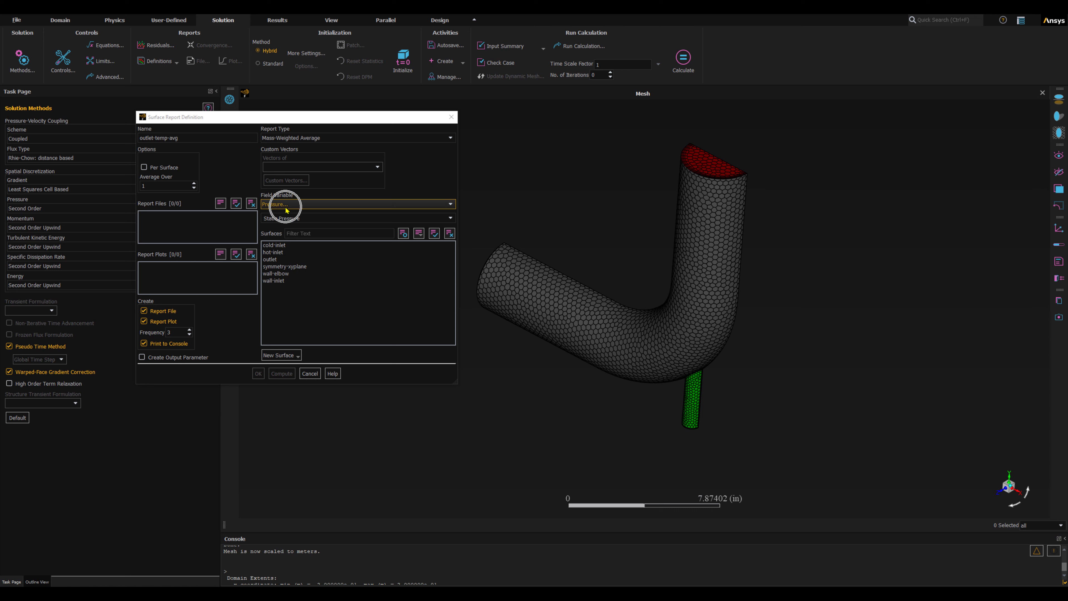
click(285, 206)
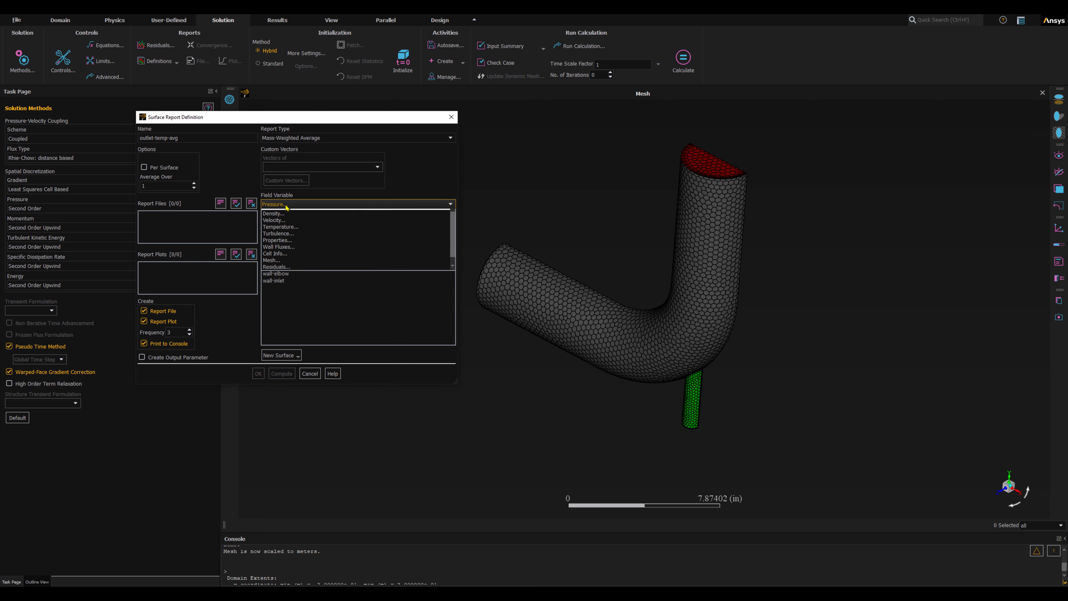
click(286, 234)
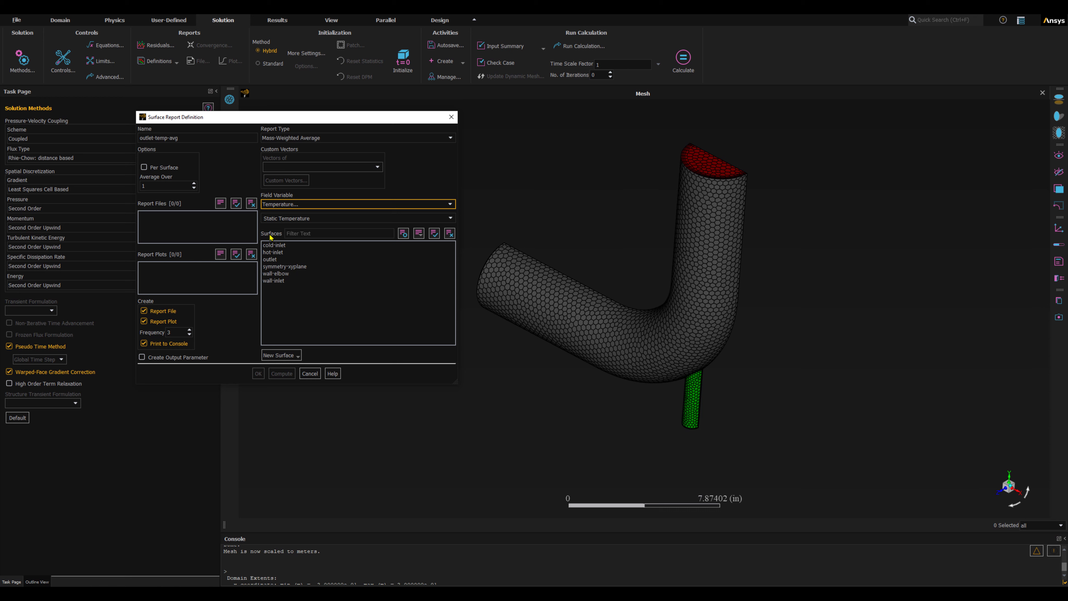
click(262, 260)
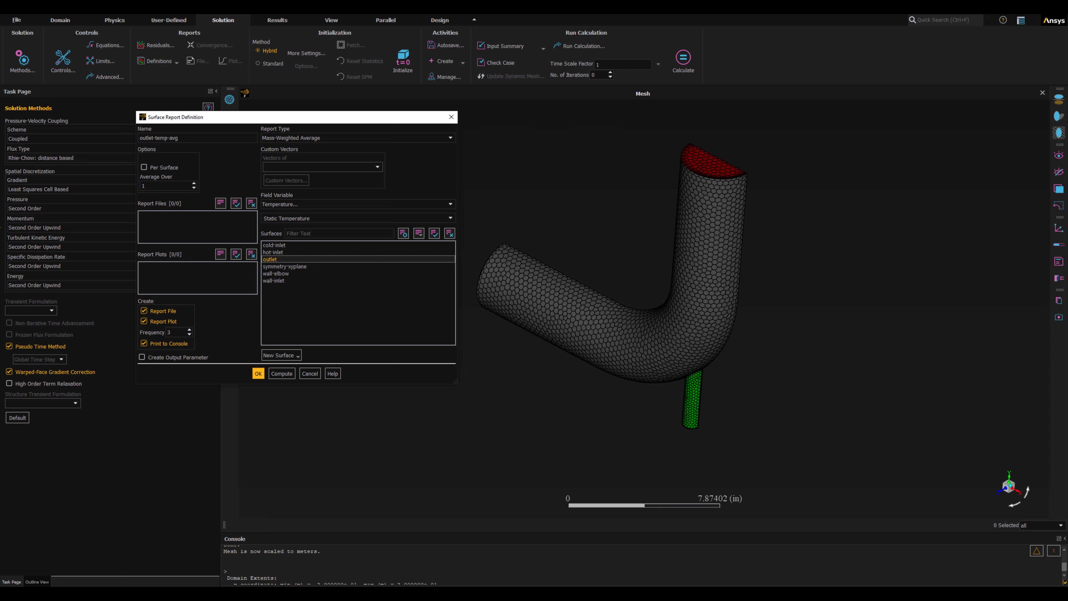
click(258, 373)
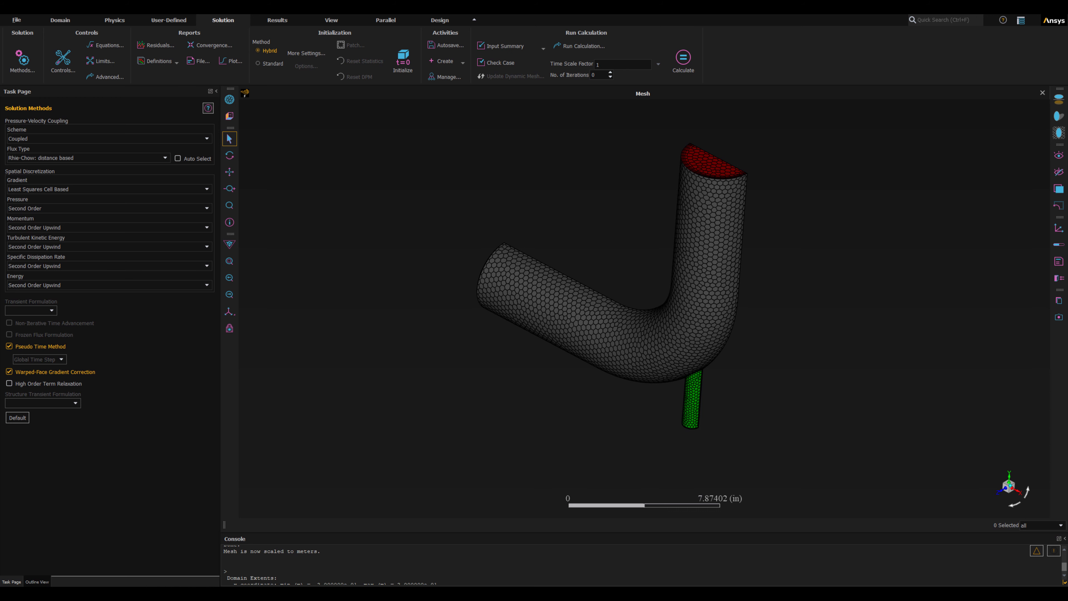
- Review the monitors' report file and report plot entries and examine the settings of outlet-temp-avg-rfile
click(37, 581)
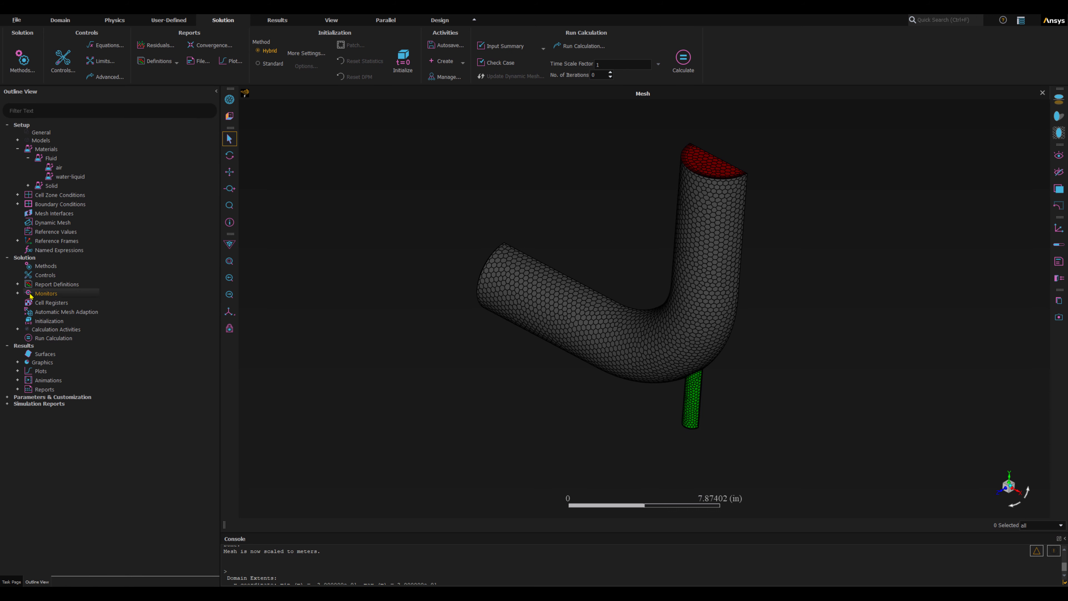
click(17, 293)
click(17, 294)
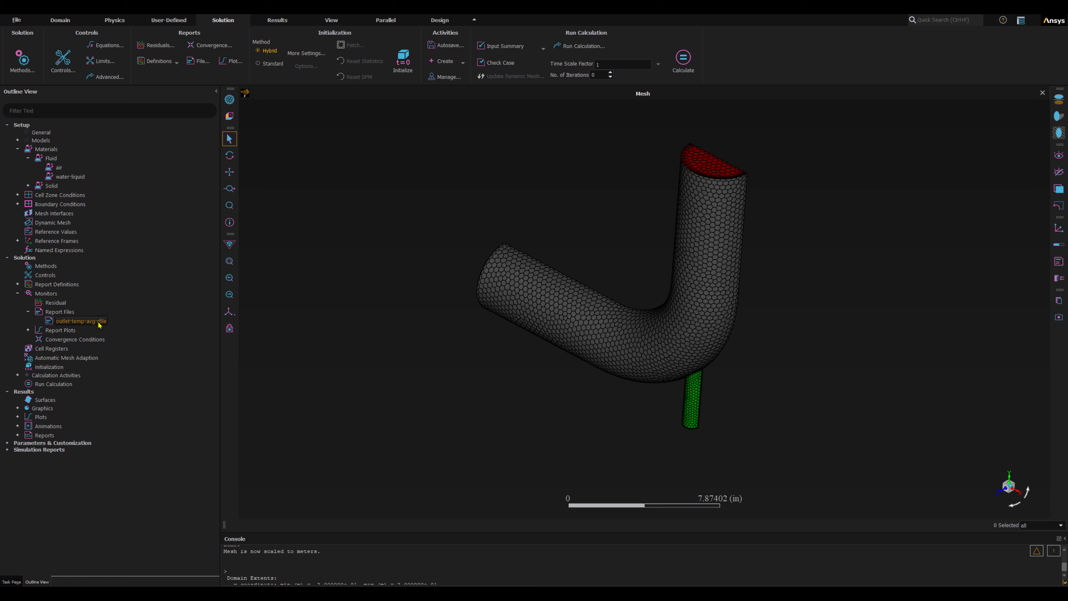
click(27, 330)
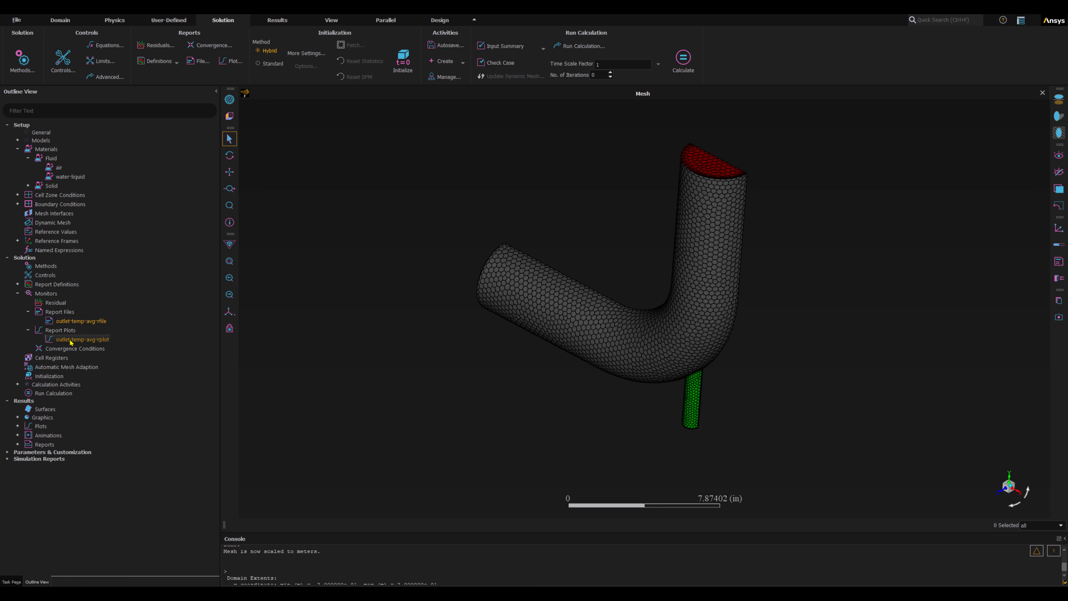
double_click(97, 321)
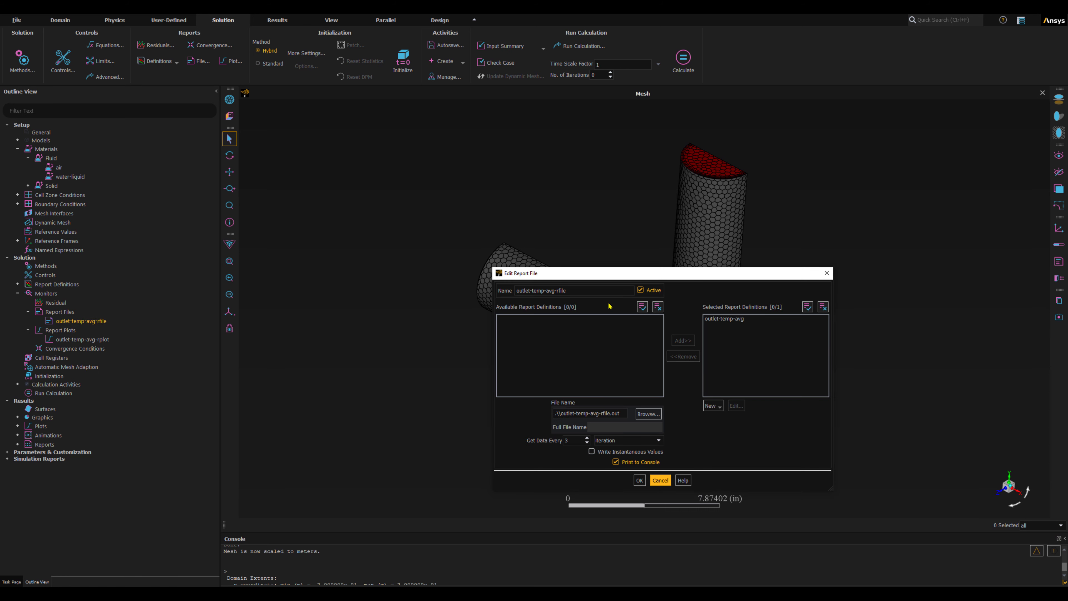
drag(612, 273, 340, 187)
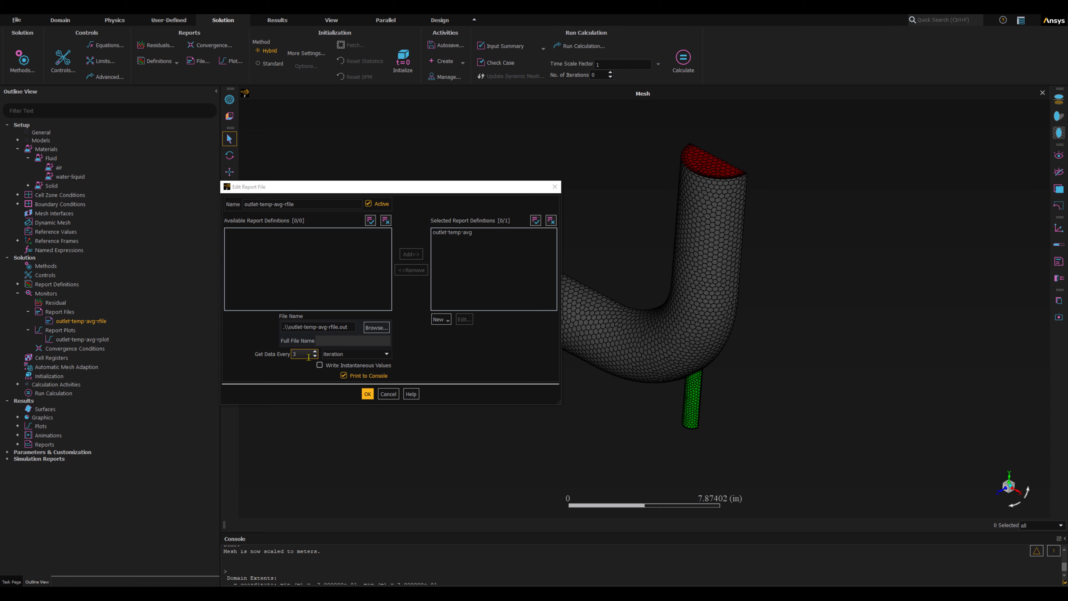
click(384, 394)
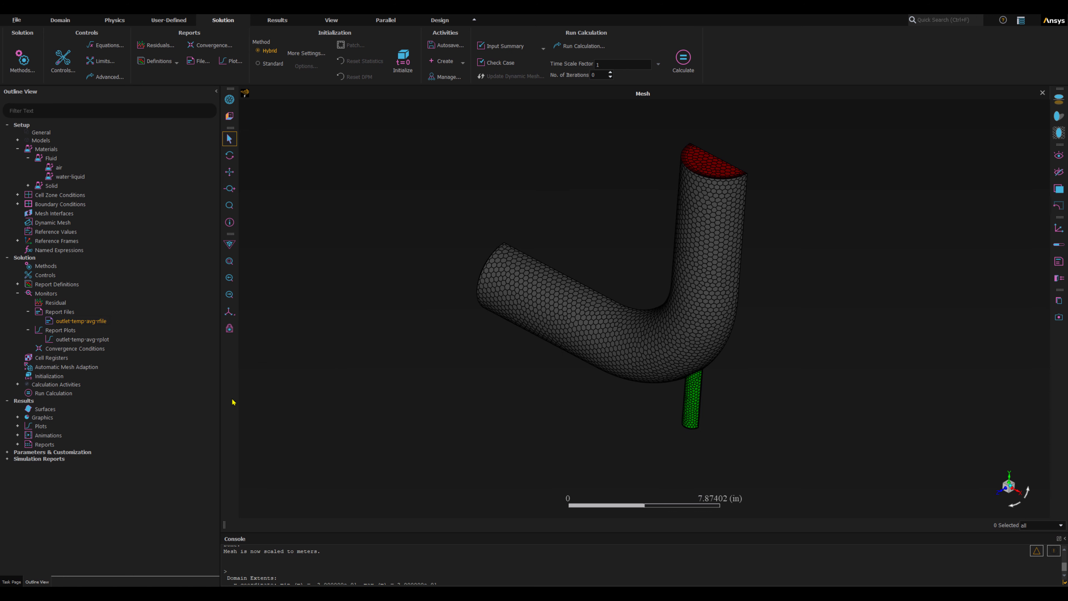
click(17, 294)
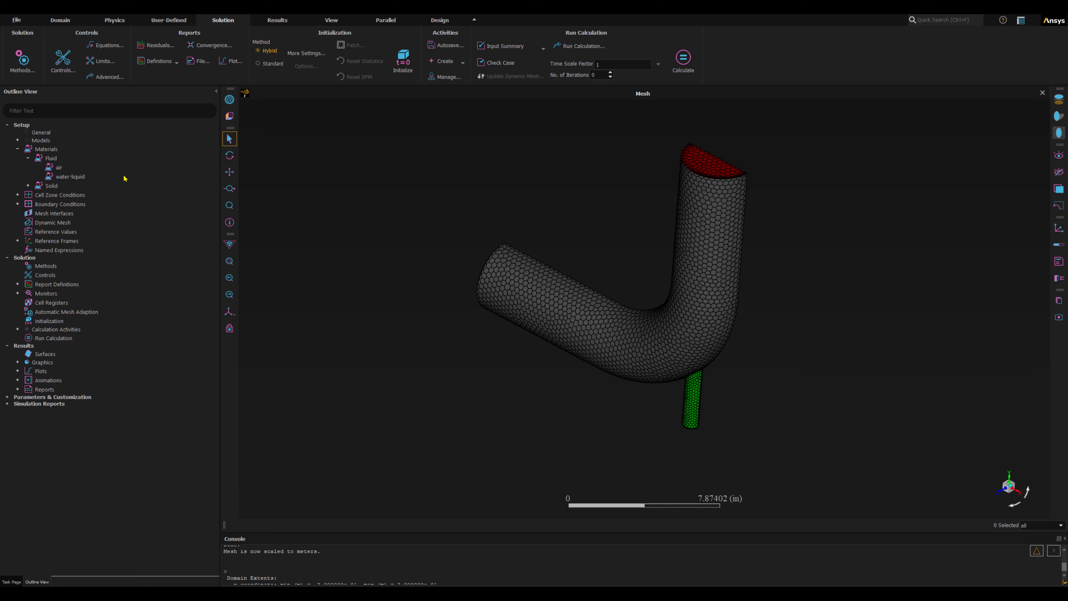
- Add a convergence condition named con-outlet-temp-avg that uses the outlet-temp-avg report definition
click(210, 46)
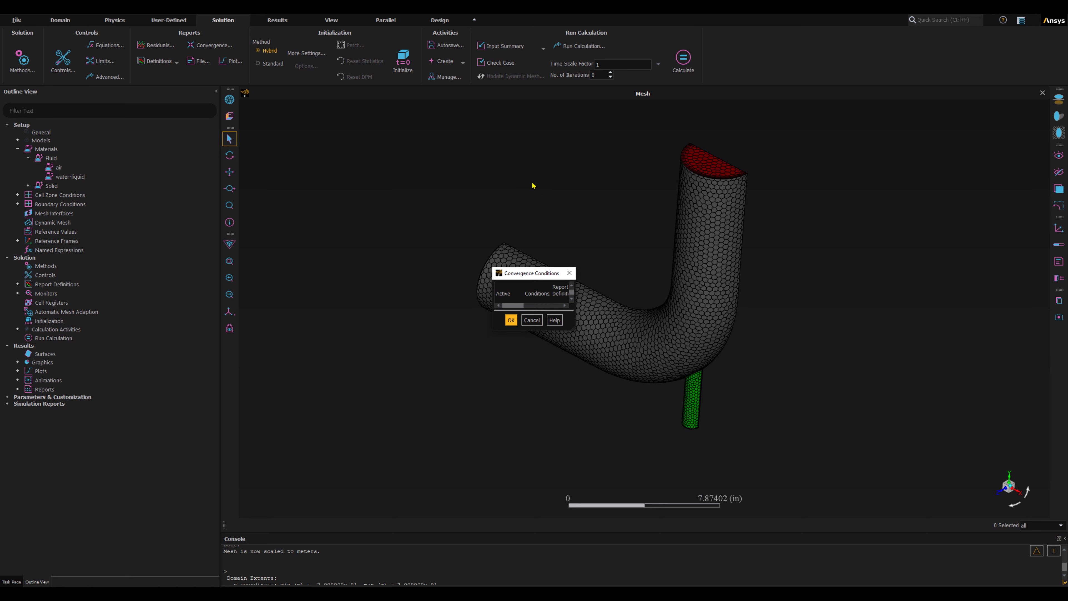
drag(577, 276, 200, 137)
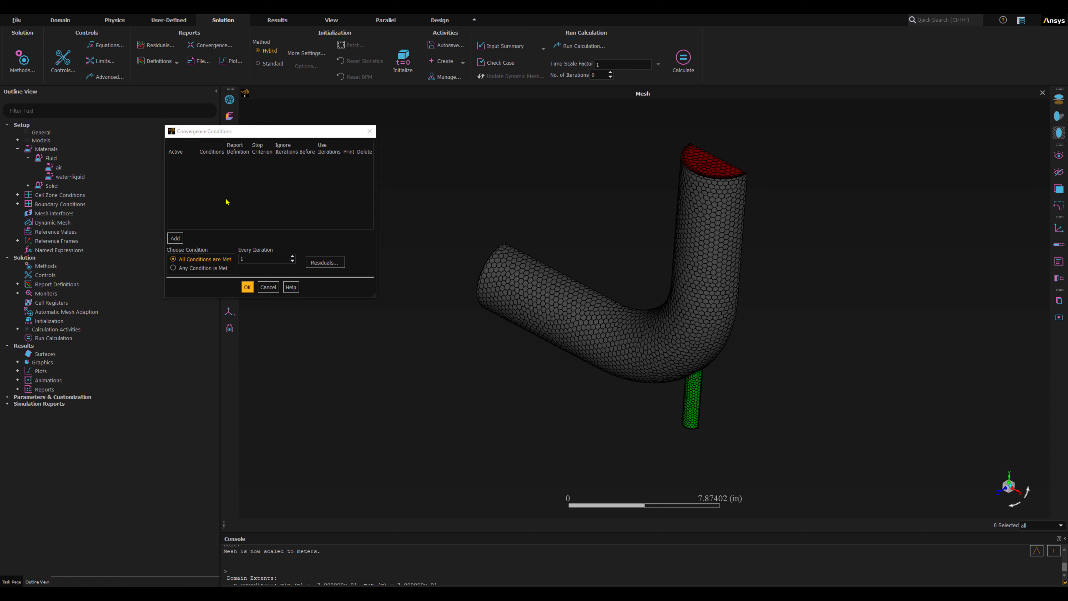
drag(377, 299, 454, 347)
click(176, 290)
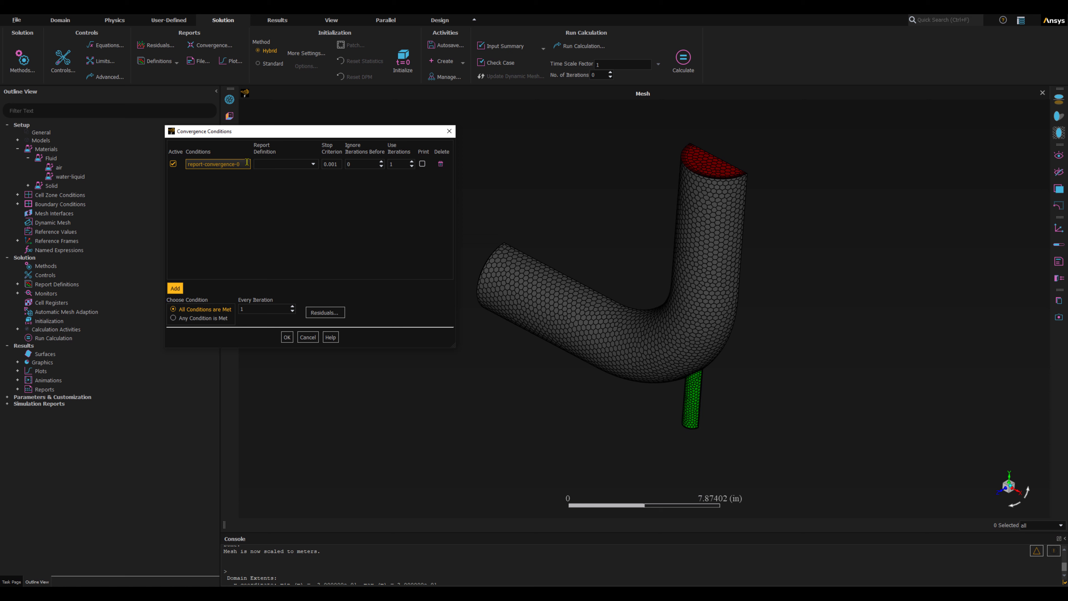
drag(246, 163, 177, 162)
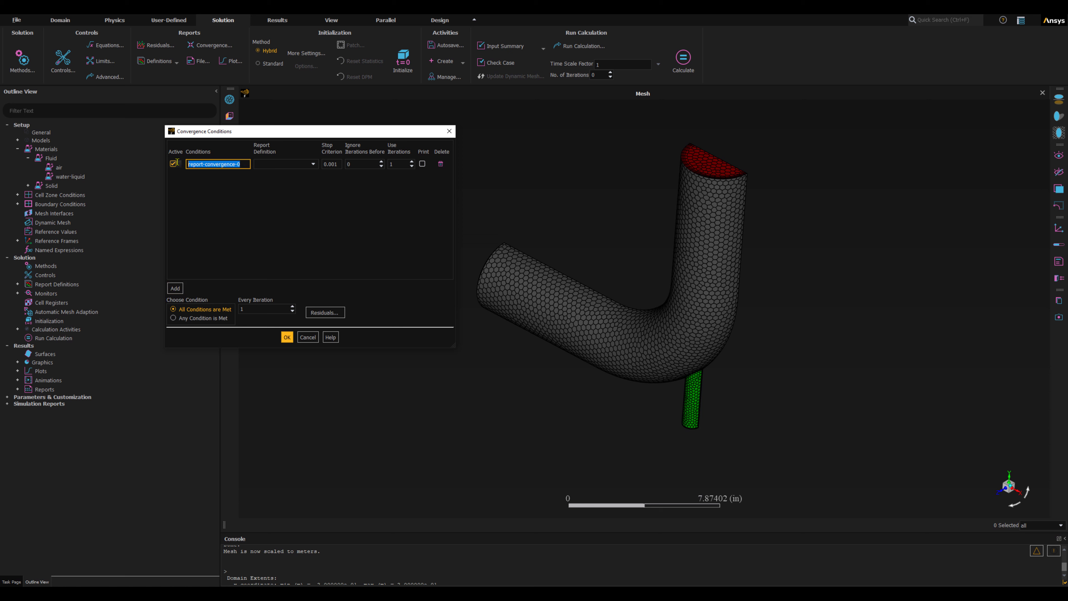
text(con-outlet-temp-avg)
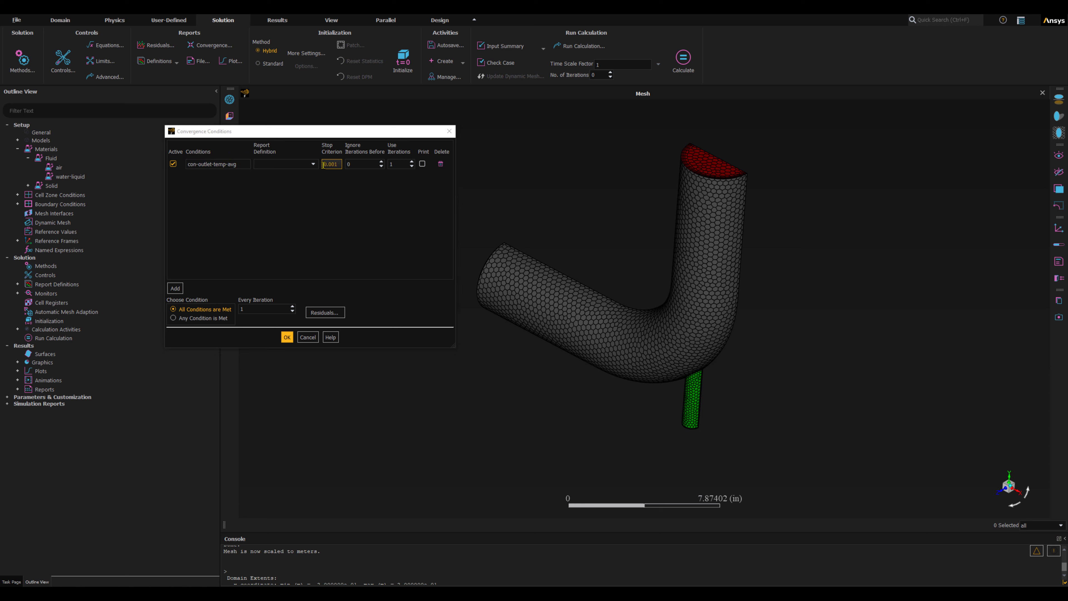
click(314, 164)
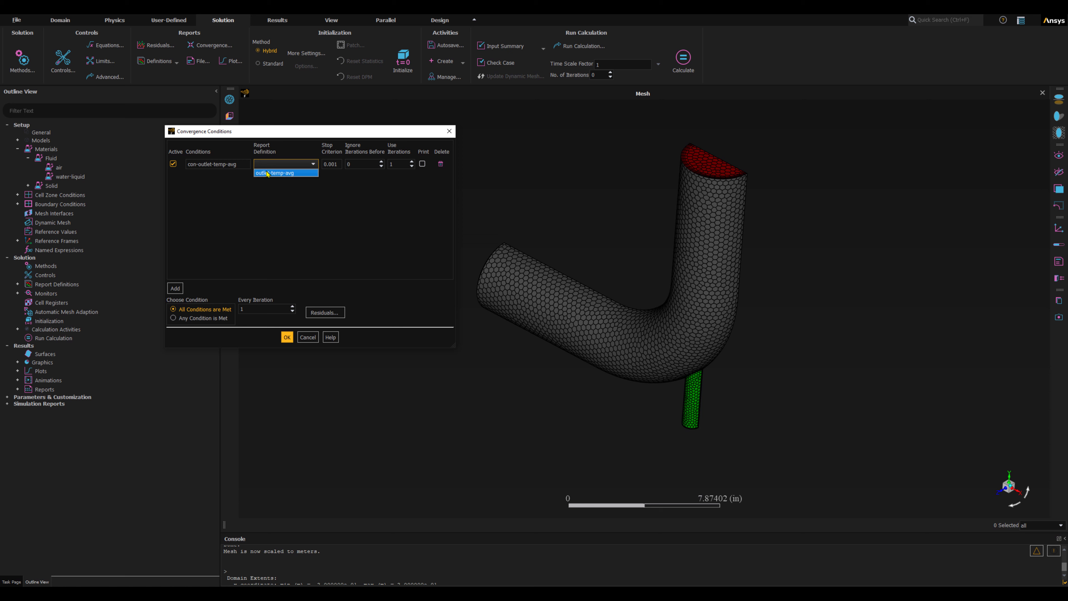
click(265, 174)
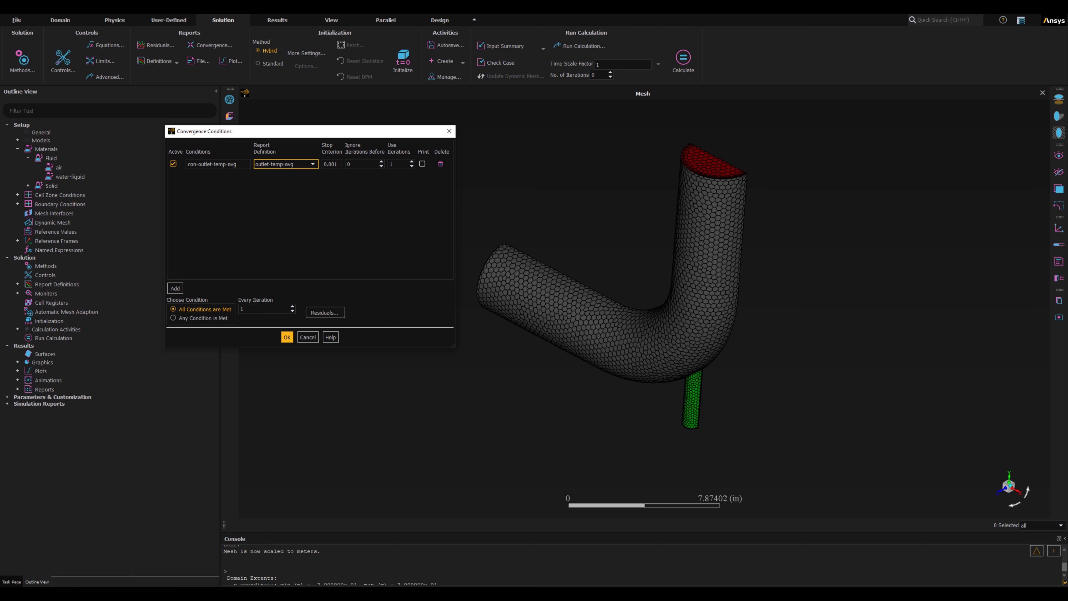
- Give the convergence condition a stop criterion of 1e-5, 20 initial iterations to ignore and 15 iterations to use
double_click(333, 164)
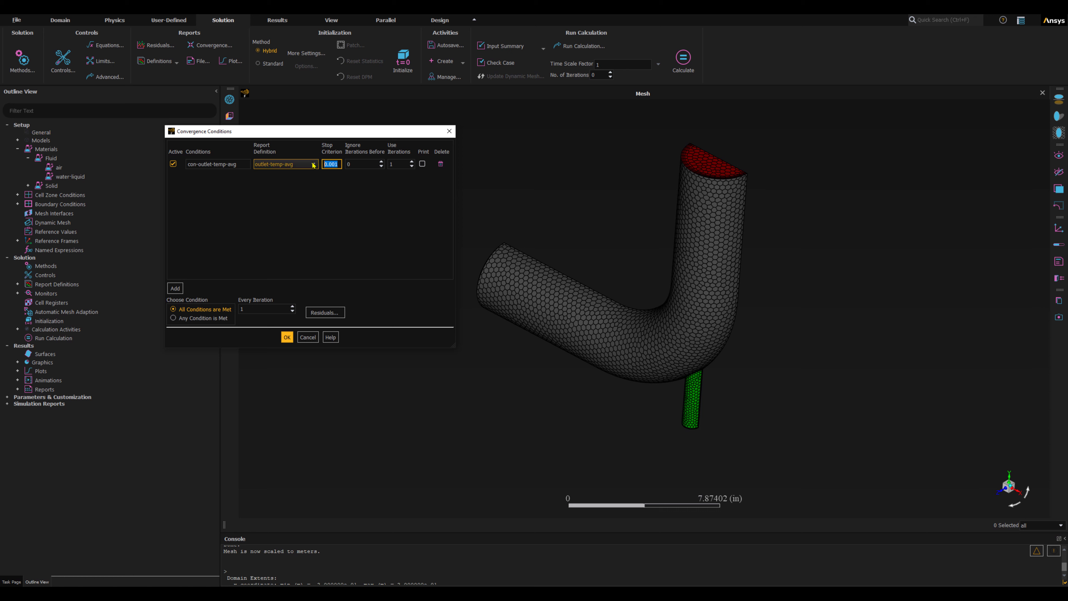
text(1e-5)
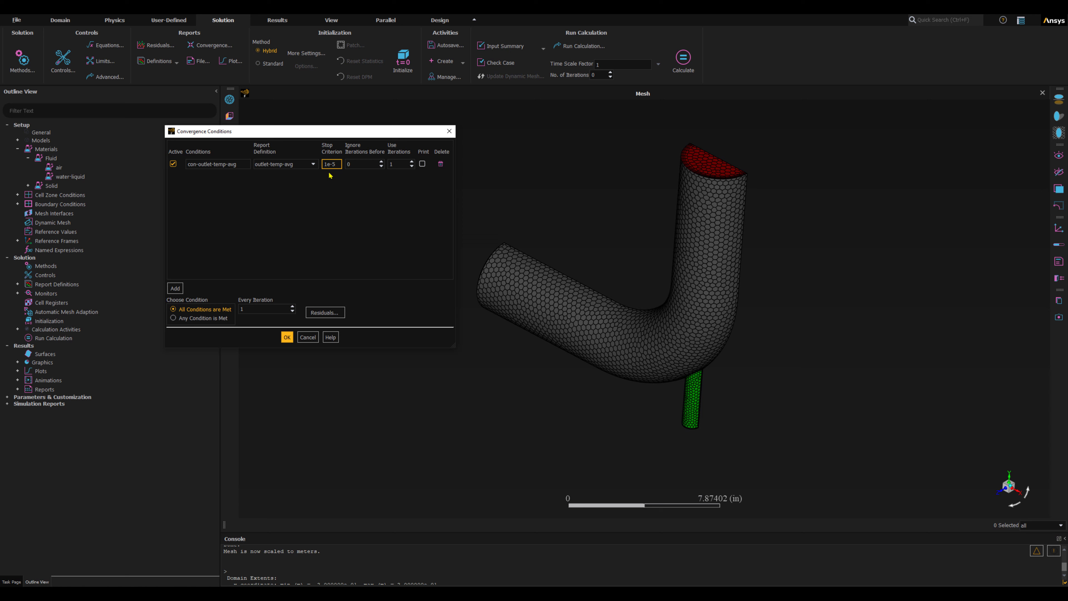
double_click(331, 164)
key(Tab)
text(20)
click(395, 164)
text(5)
- Enable printing for the convergence condition, check convergence every 3 iterations, and accept the settings
click(422, 164)
click(423, 164)
click(254, 309)
drag(254, 309, 238, 310)
text(3)
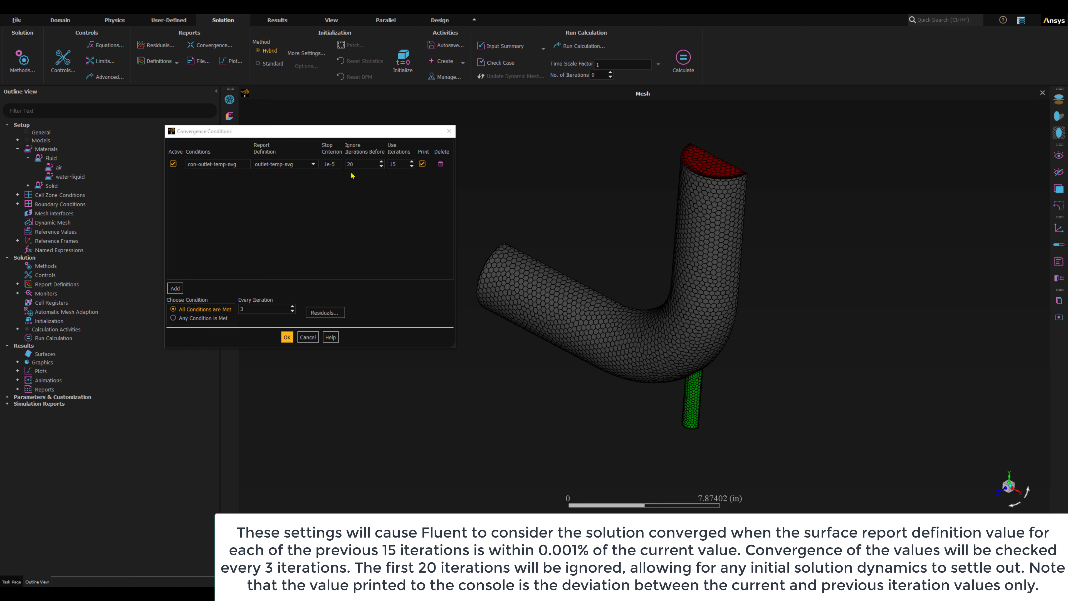
click(257, 308)
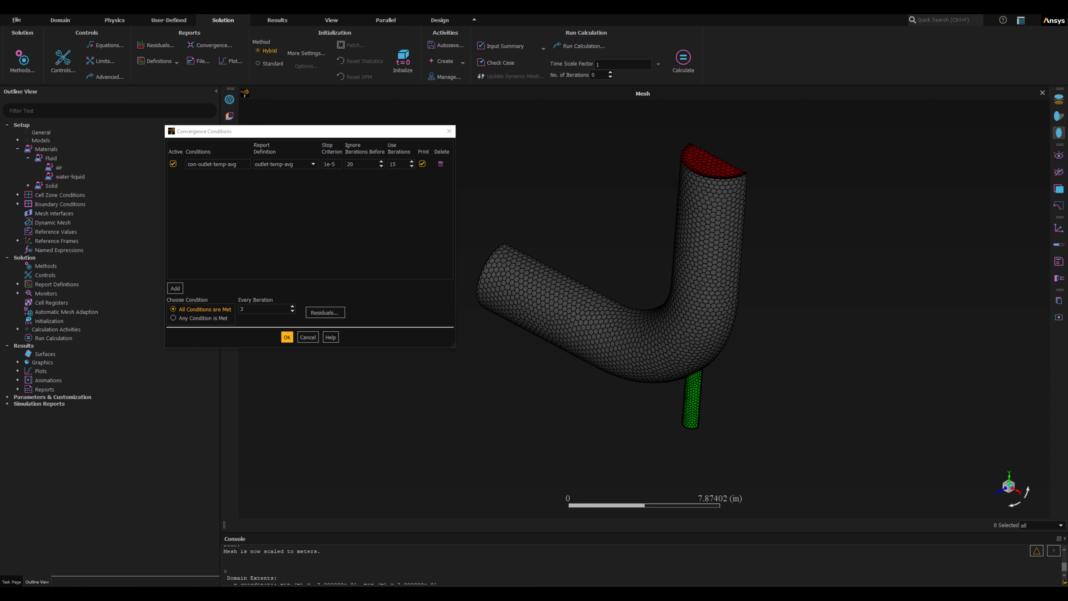
click(286, 337)
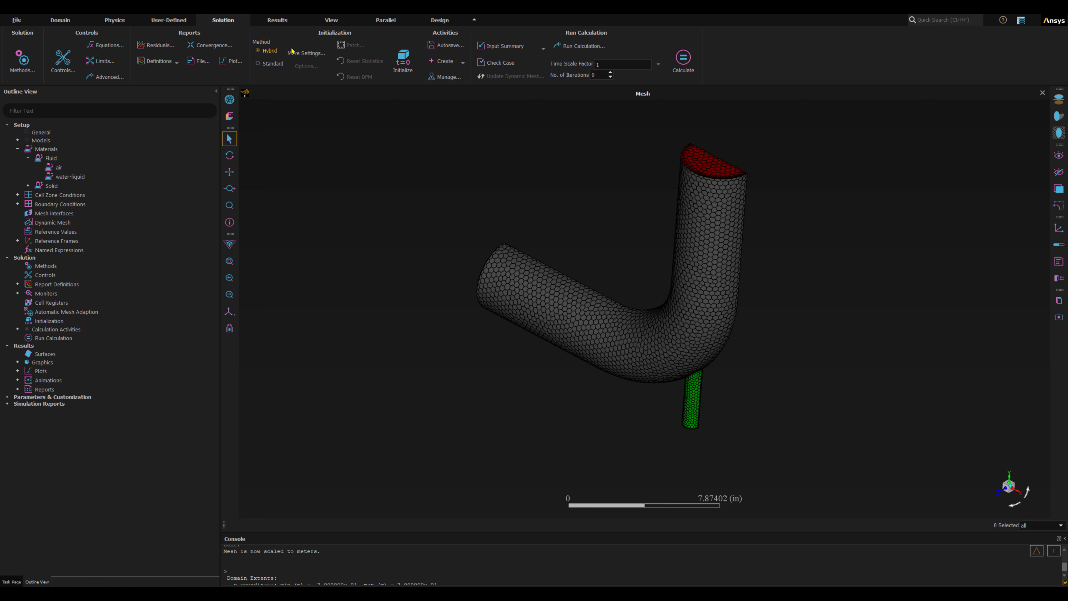
- Enlarge the console area and initialize the solution with the Hybrid method
click(270, 53)
drag(370, 532, 374, 479)
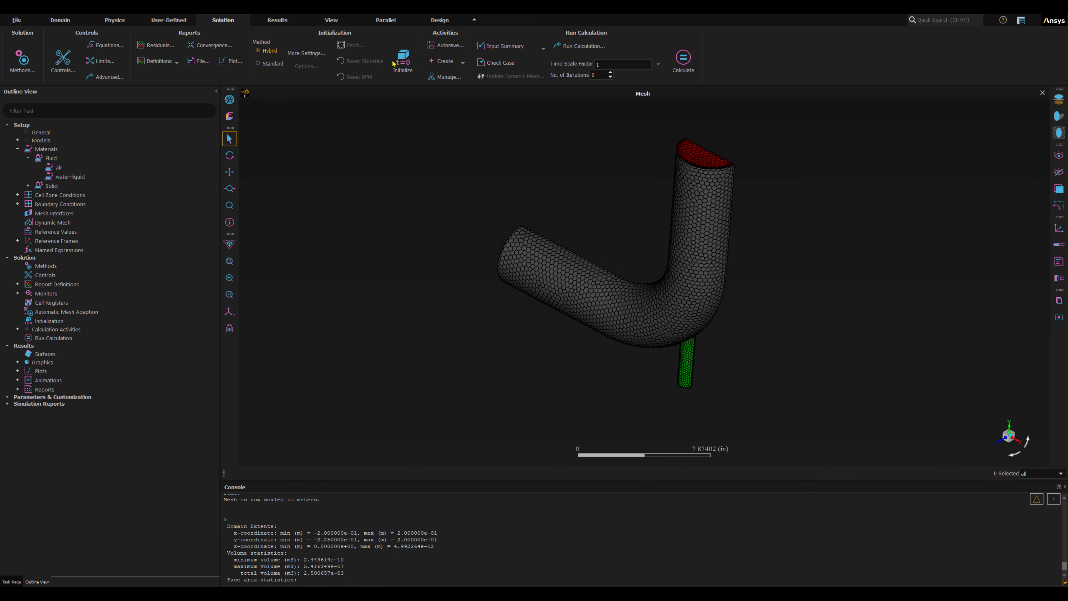
click(403, 64)
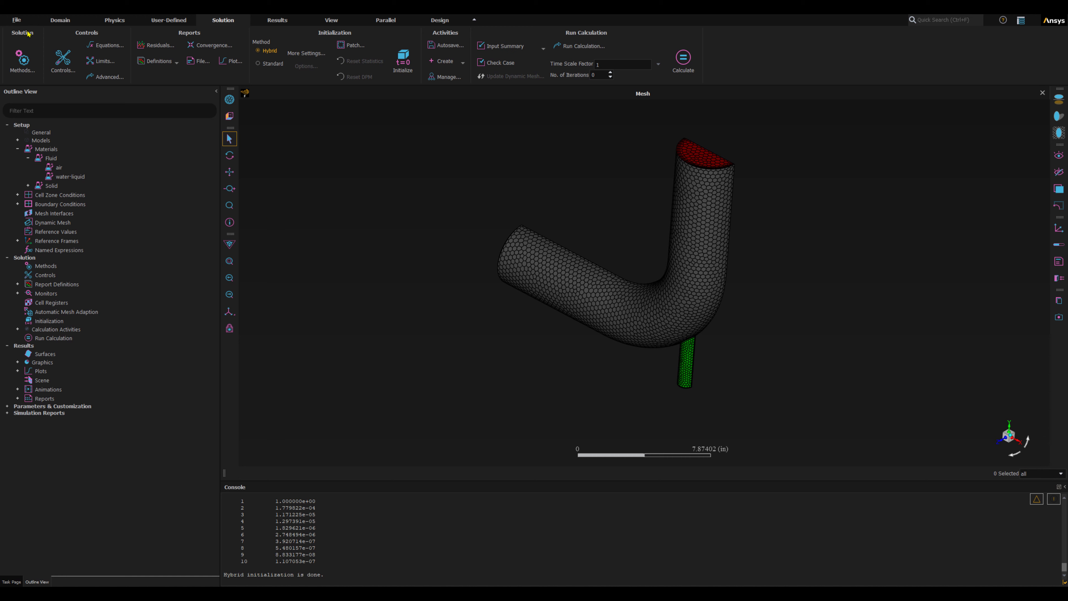
- Write the case file as 3D ELBOW.cas.h5, removing the .msh part from the suggested name
click(17, 20)
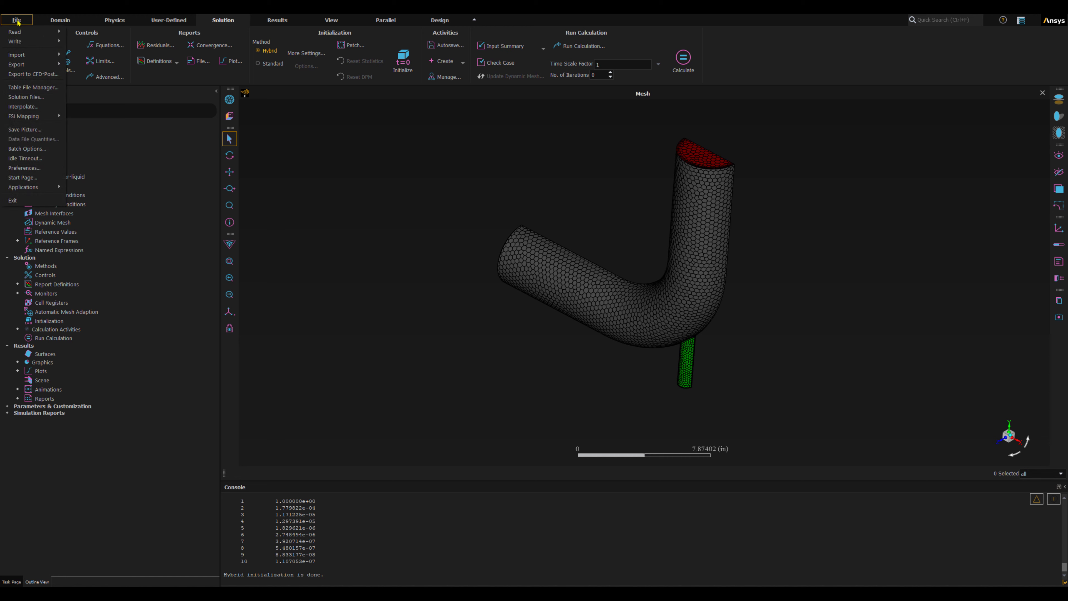
mouse_move(16, 42)
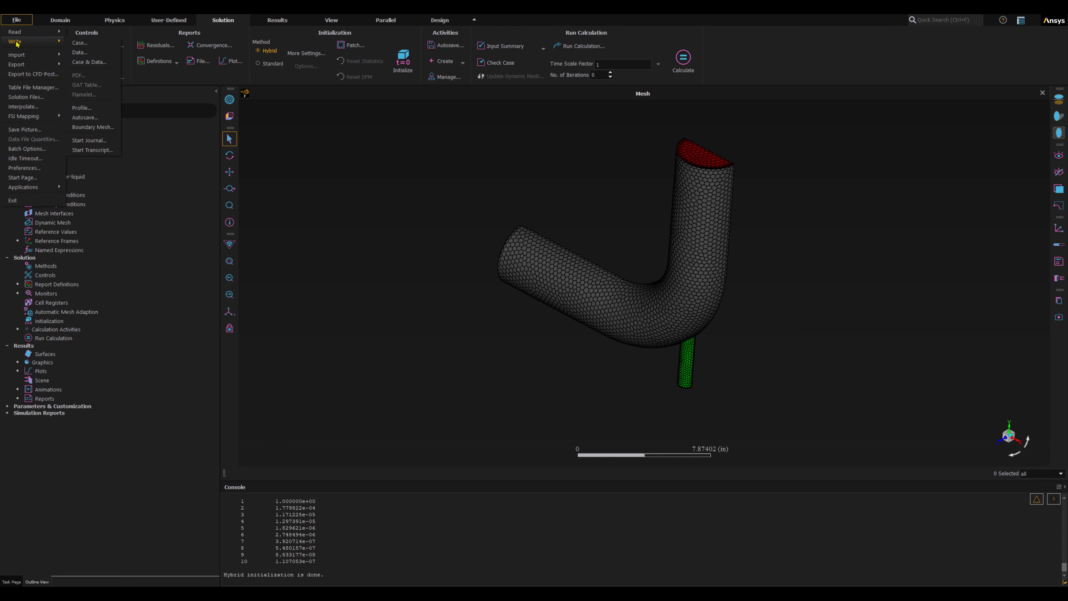
click(80, 43)
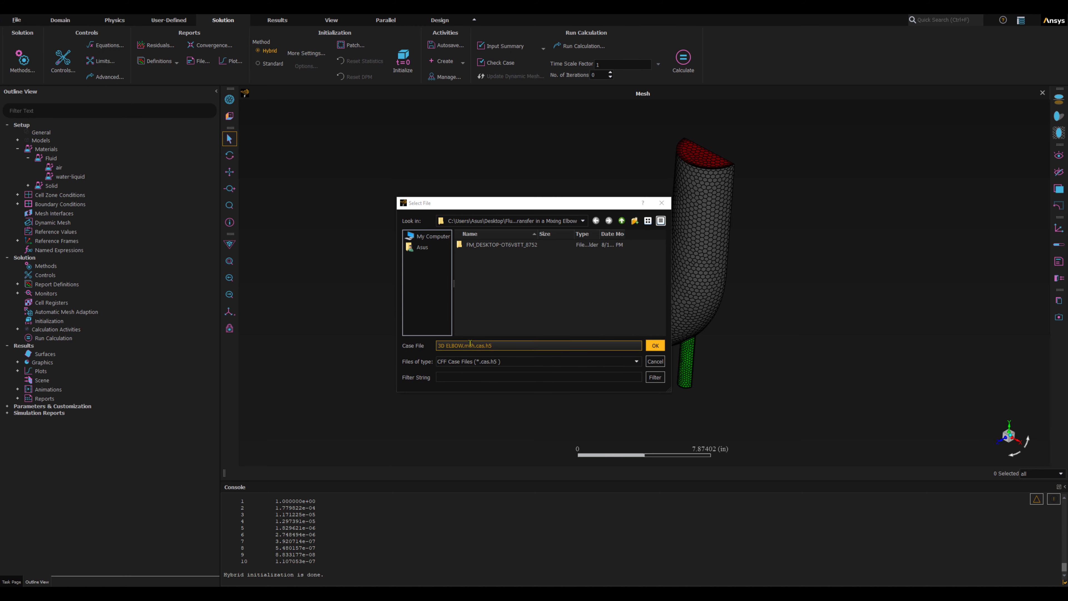
drag(474, 345, 463, 345)
key(BackSpace)
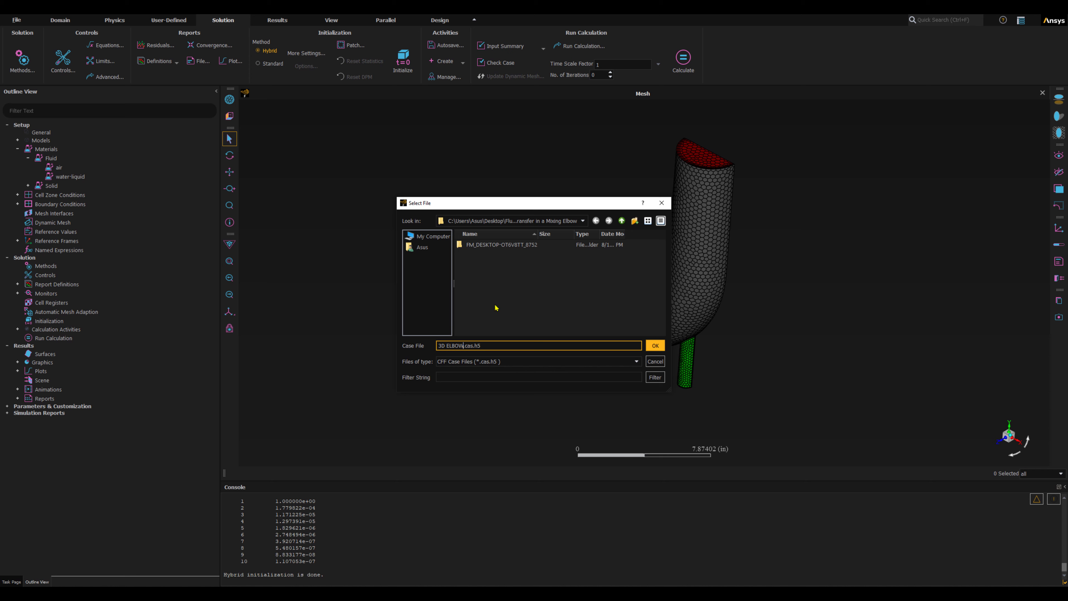
click(655, 345)
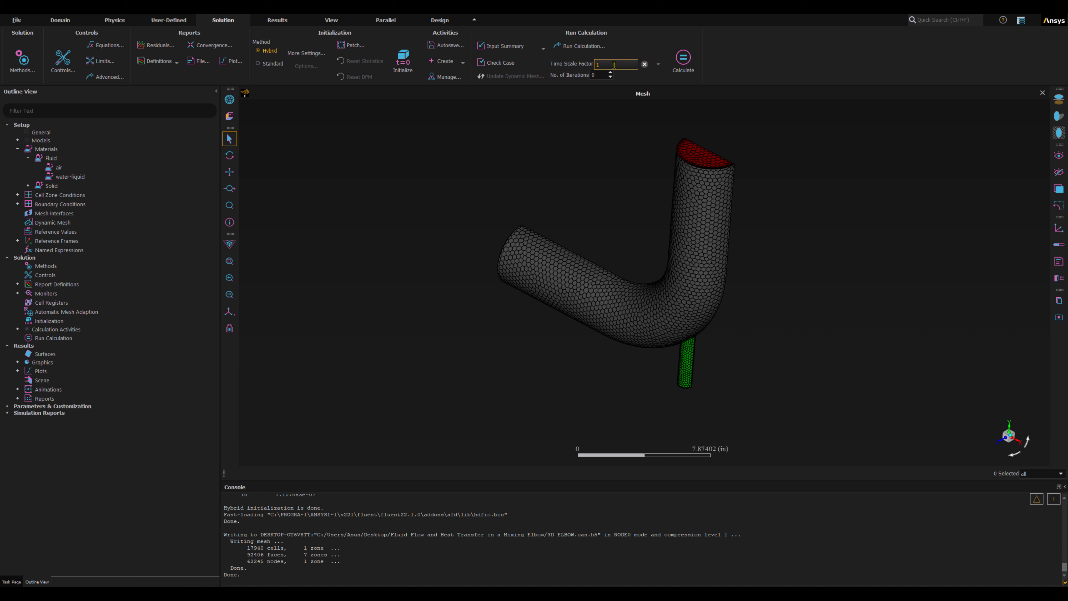
- Set the number of iterations for the calculation to 150
click(602, 74)
click(601, 74)
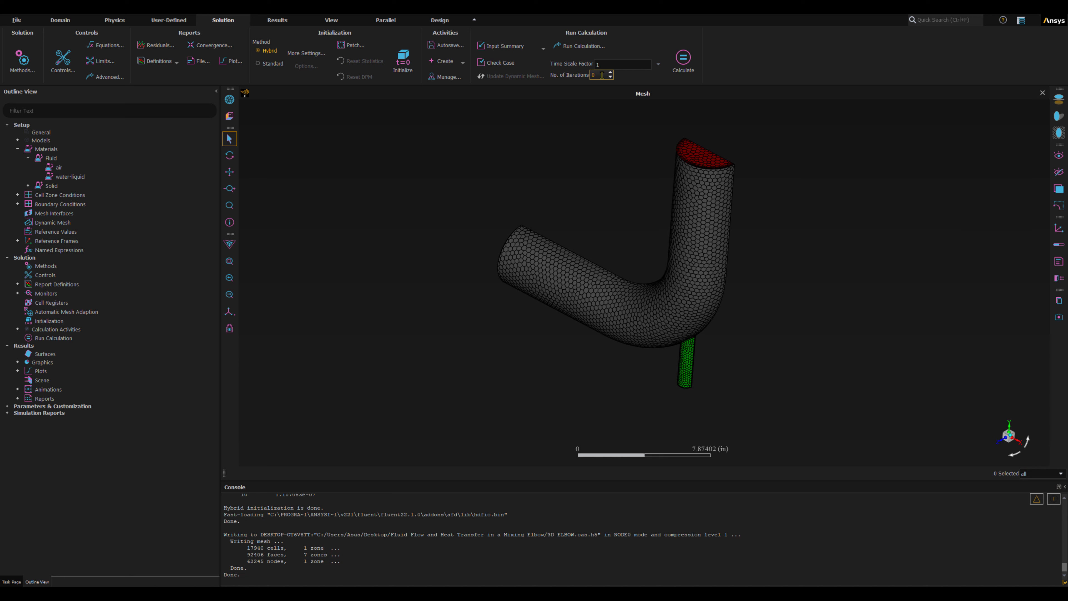
click(602, 75)
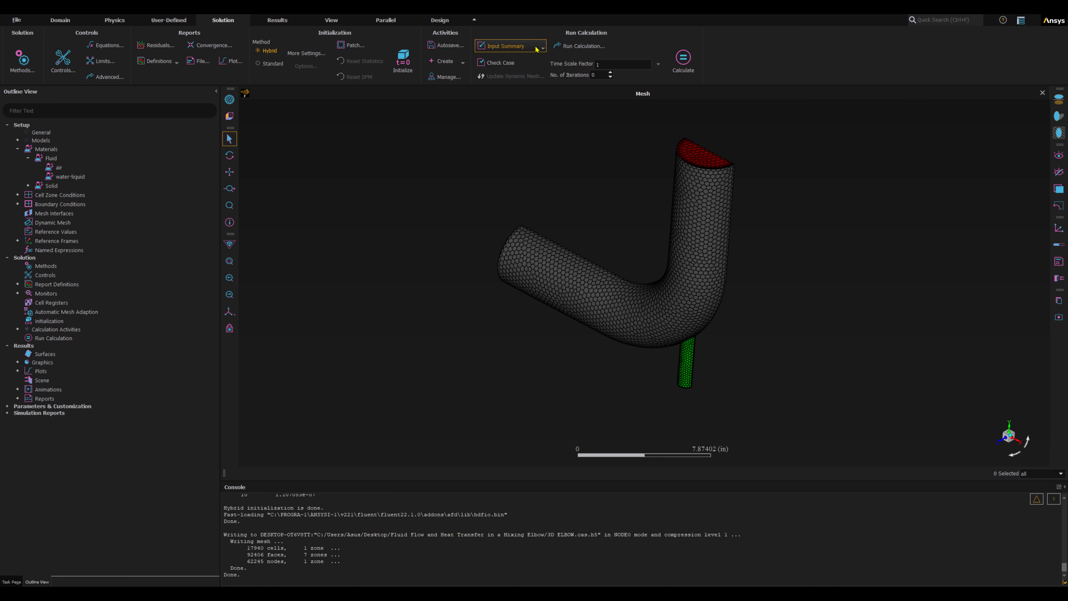
double_click(592, 75)
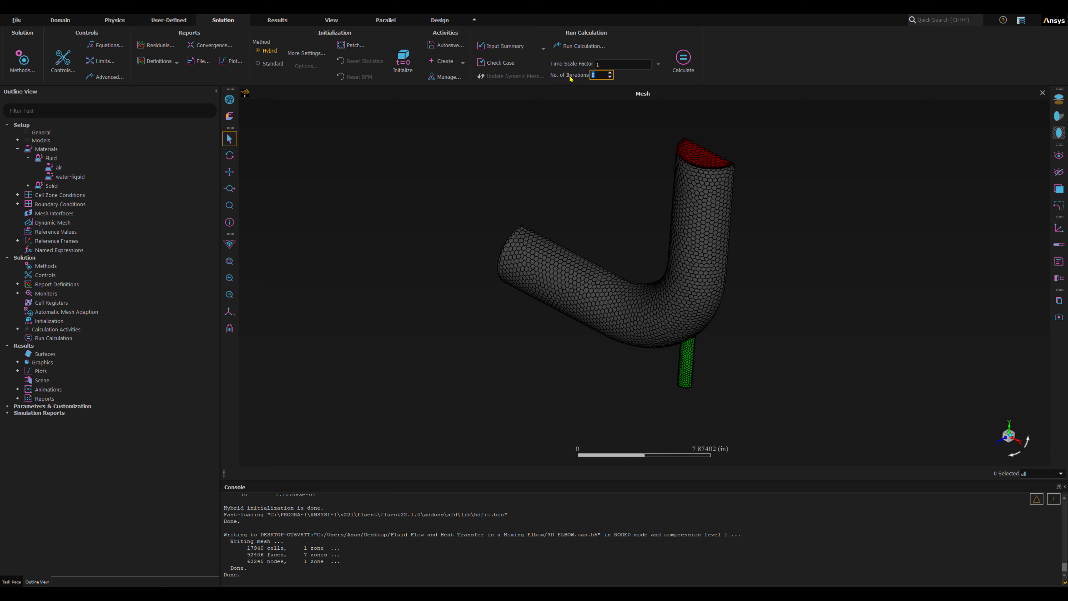
text(15)
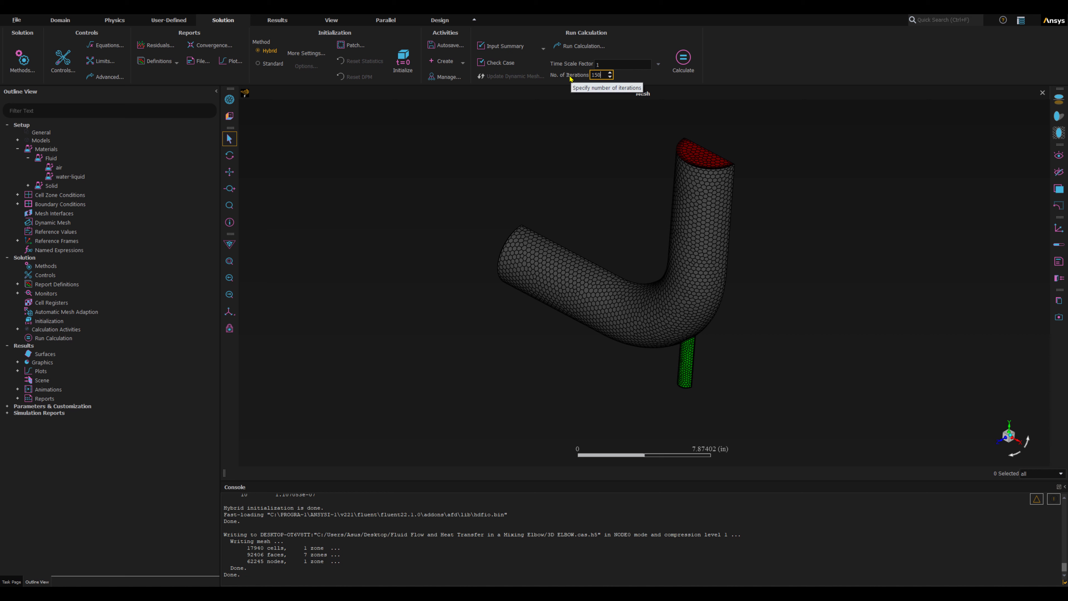
- Run the calculation and check the scaled residuals and outlet-temp-avg plots while it iterates
click(604, 139)
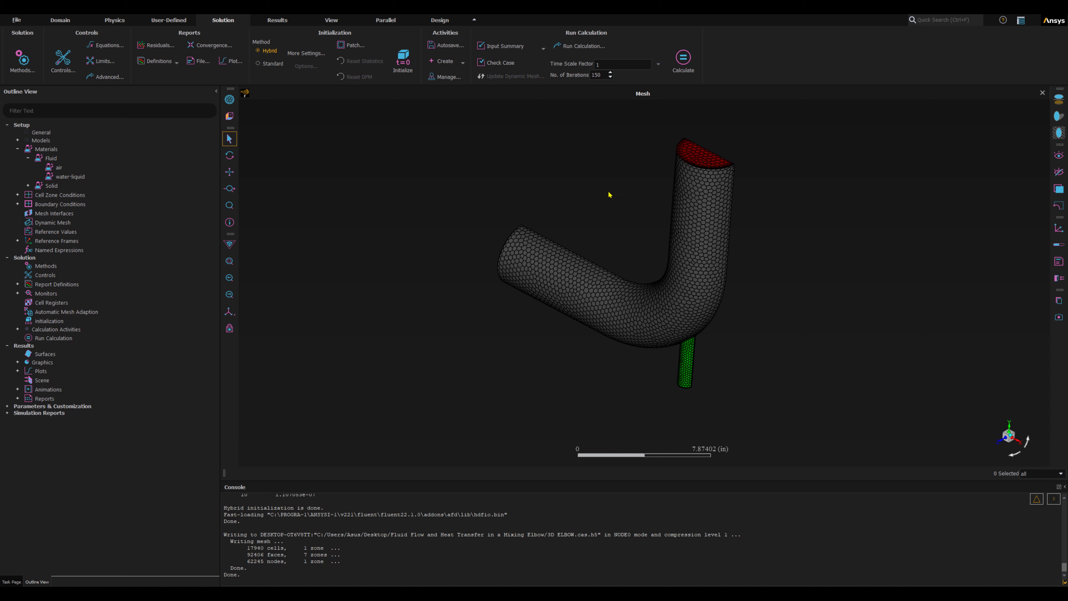
click(686, 70)
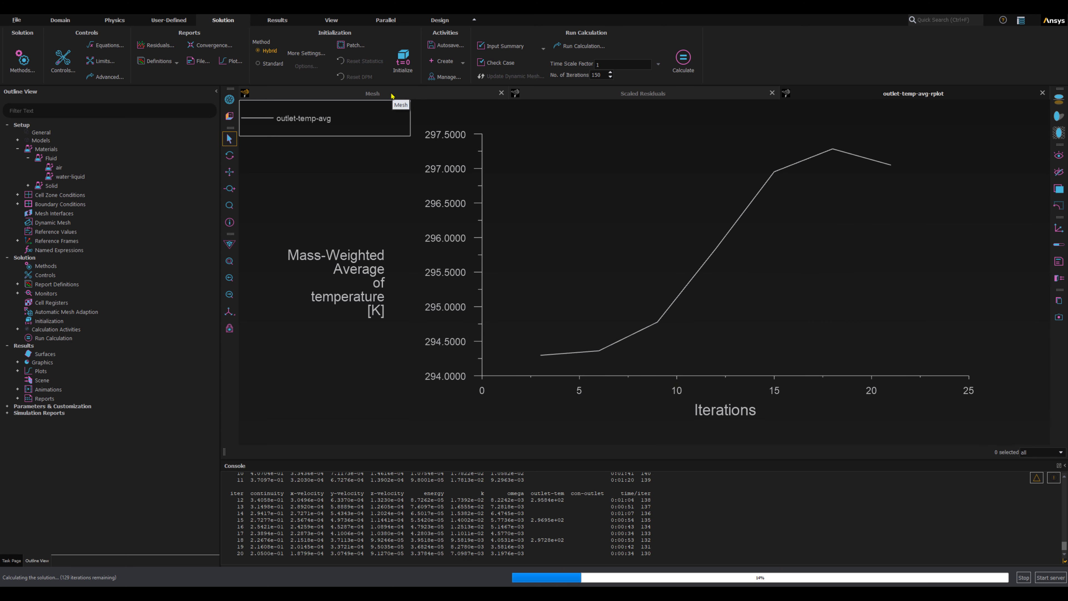
click(637, 98)
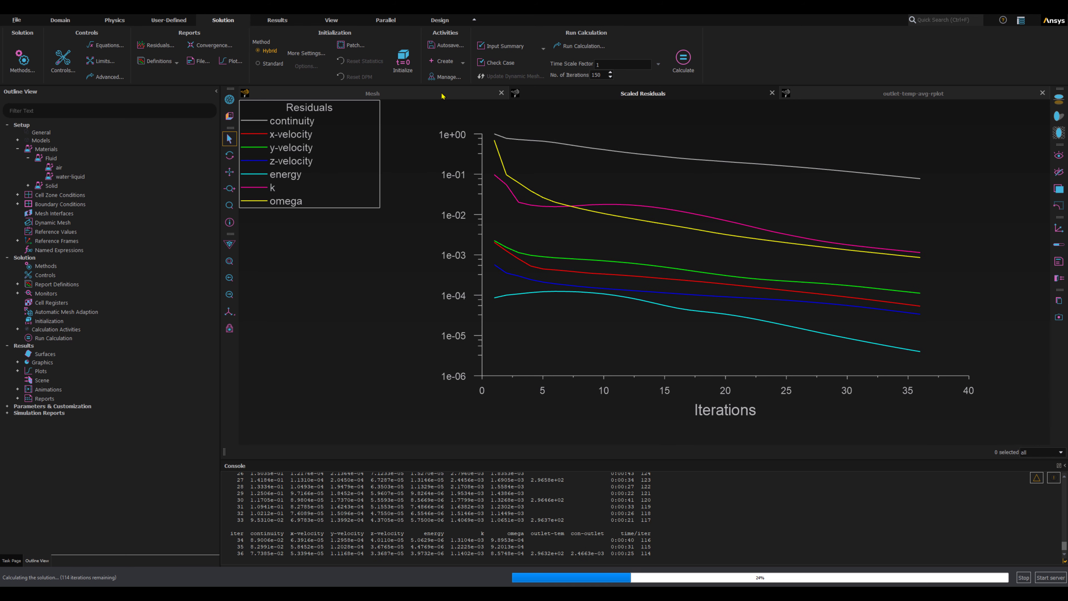
click(834, 97)
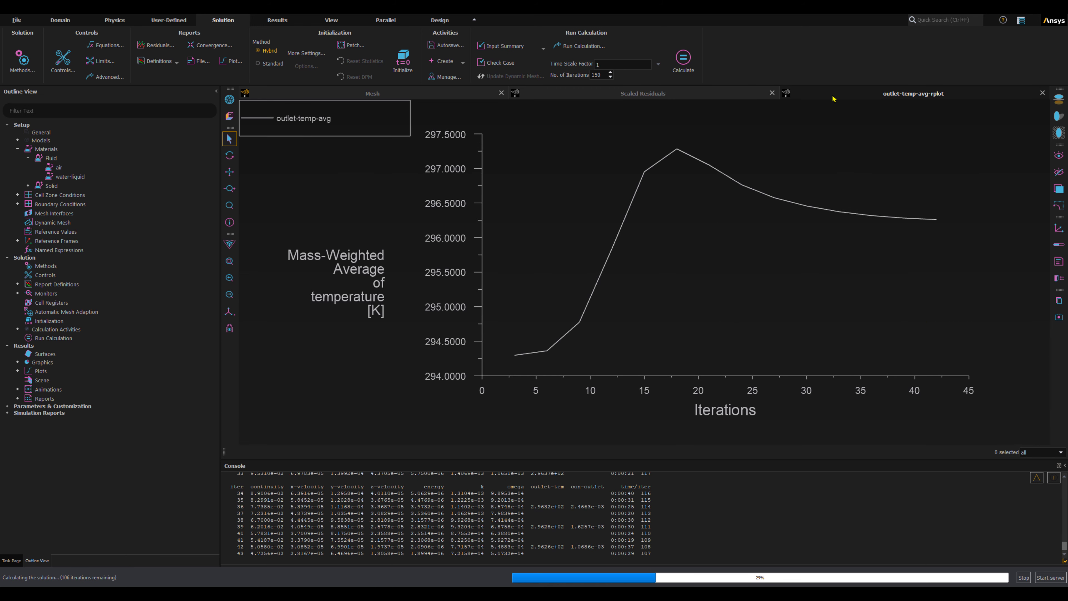
- Show all graphics windows side by side in SubWindow View and return them to Tabbed View
right_click(871, 99)
click(884, 116)
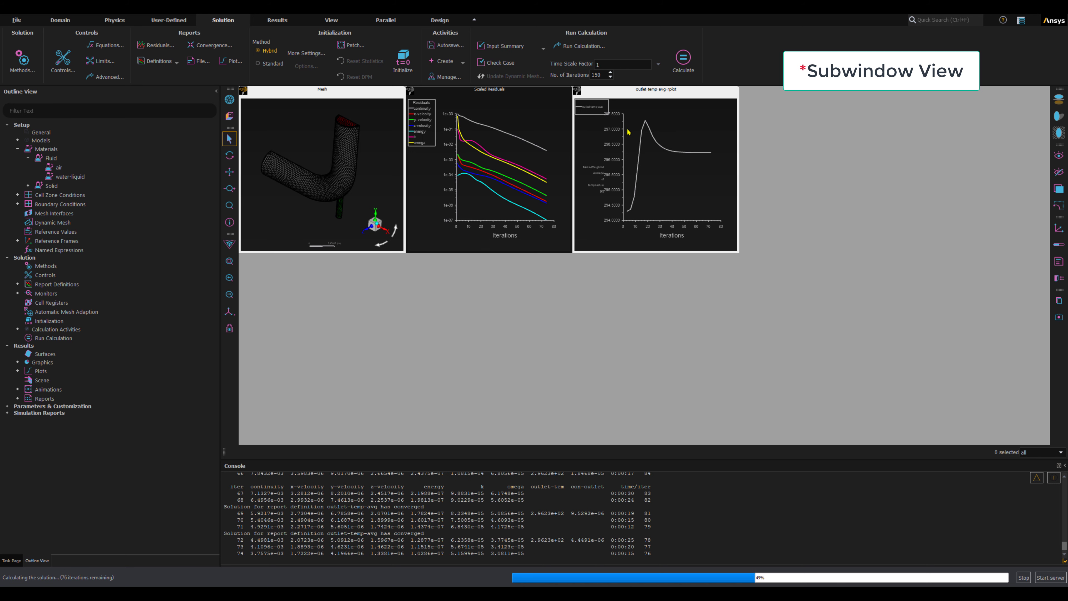
right_click(632, 91)
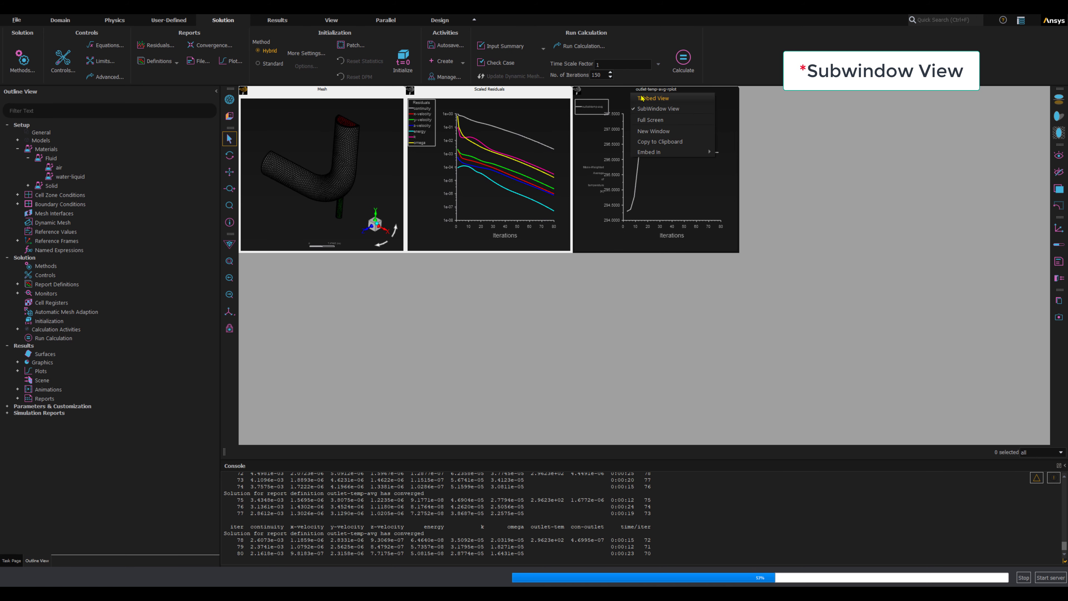
click(642, 98)
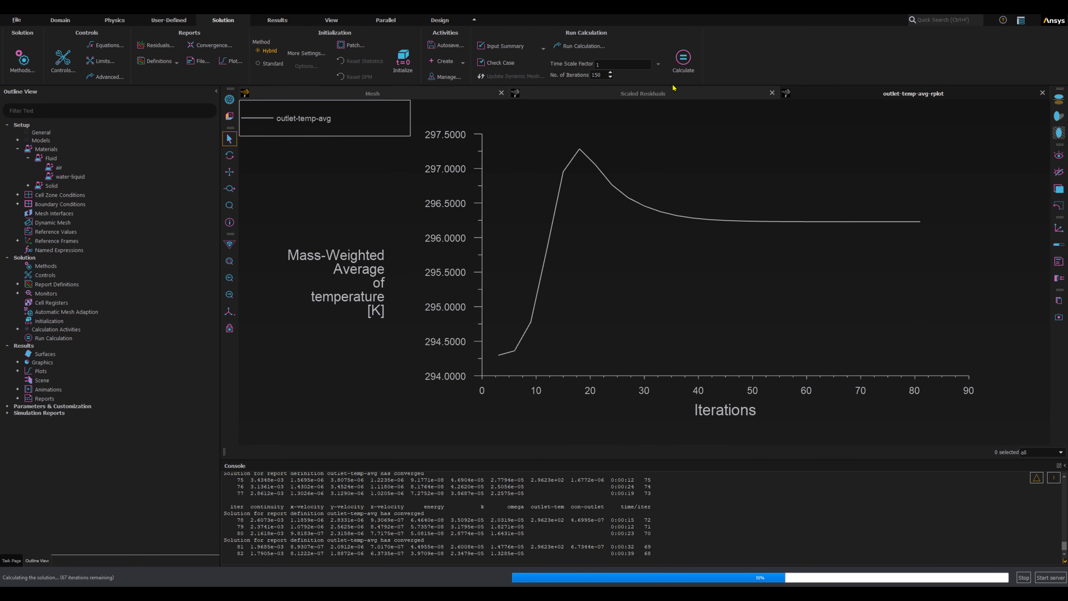
- Display the scaled residuals plot until the calculation ends and acknowledge its completion
click(684, 94)
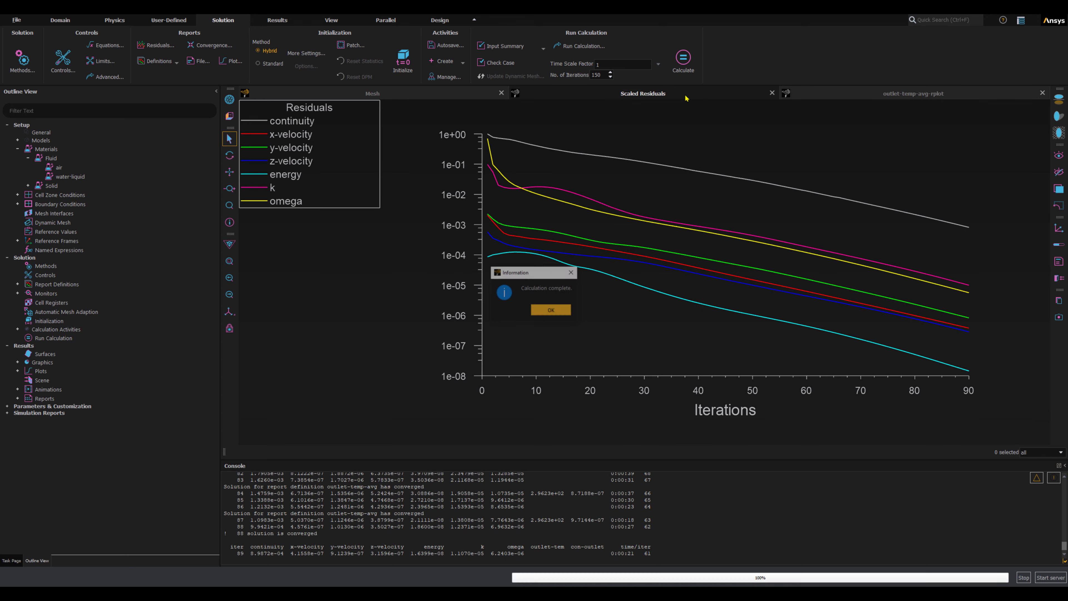
click(544, 311)
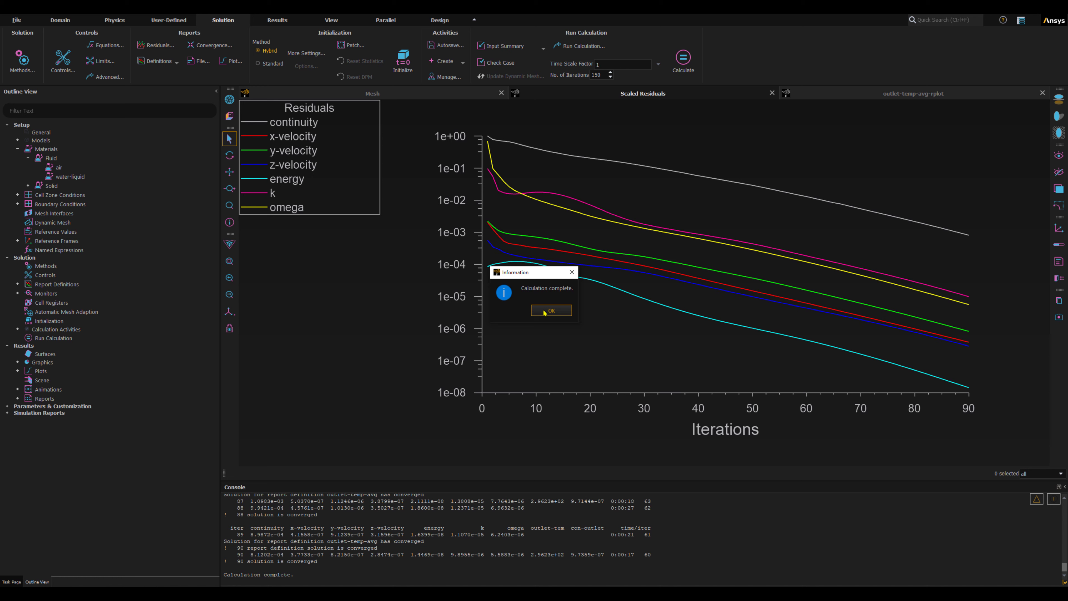
click(544, 312)
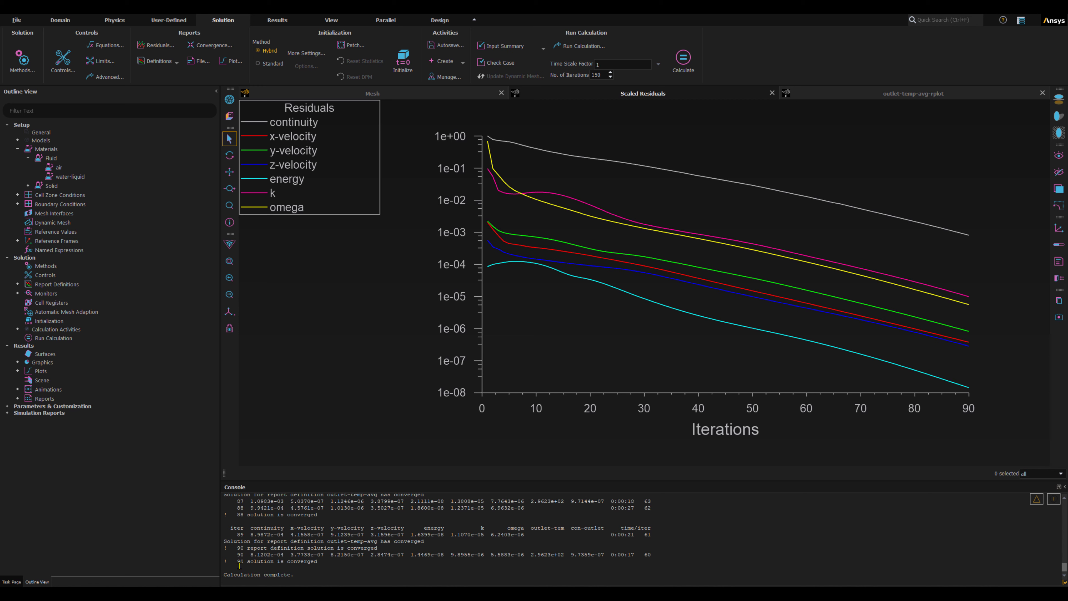
- Review the convergence messages in the console and compare the outlet temperature plot with the scaled residuals plot
click(243, 560)
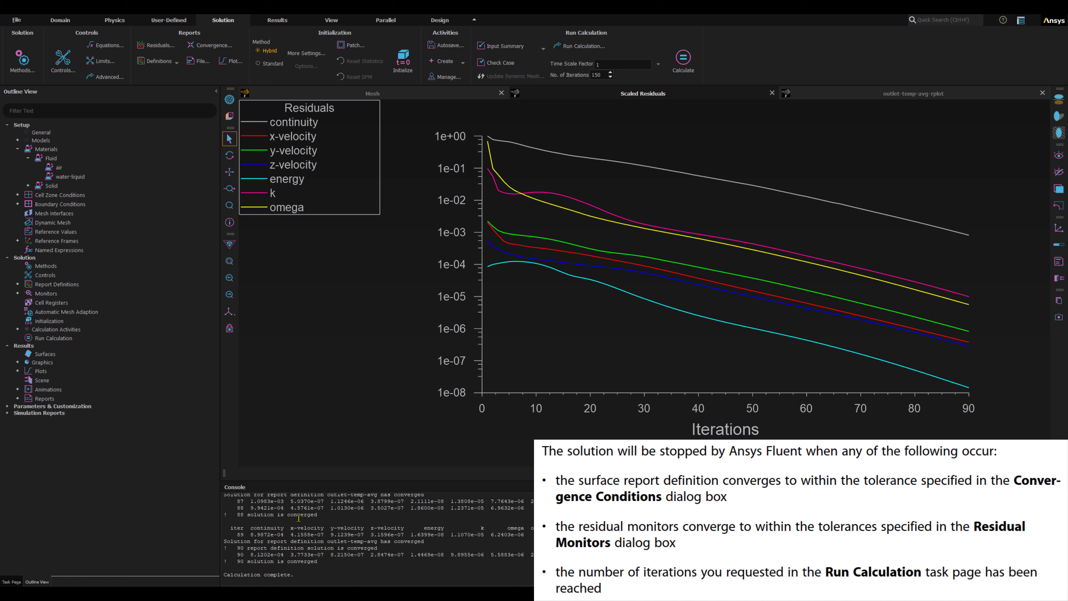
click(860, 98)
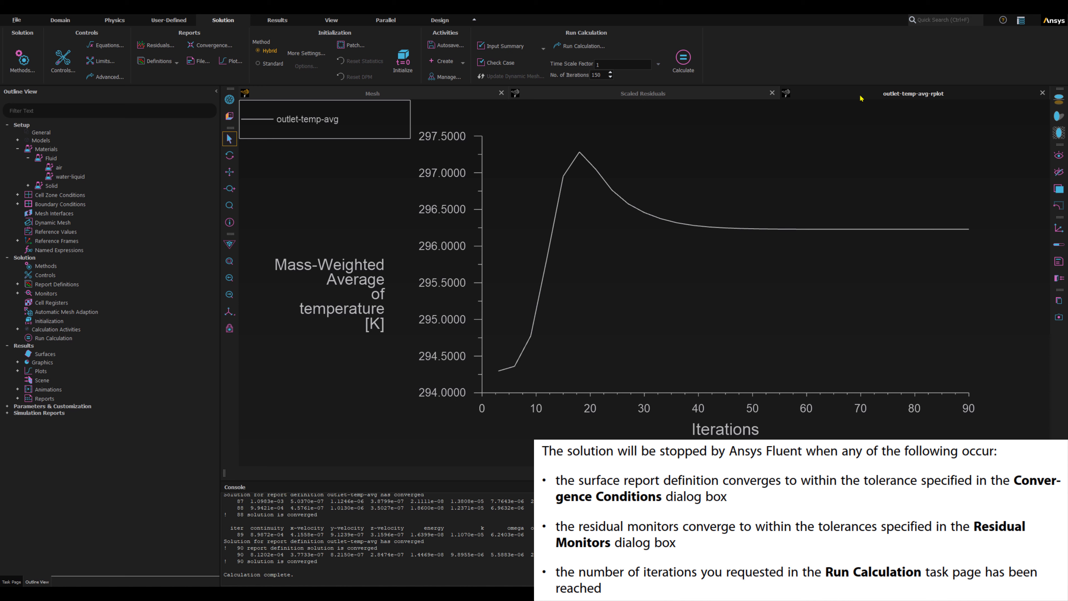
click(676, 95)
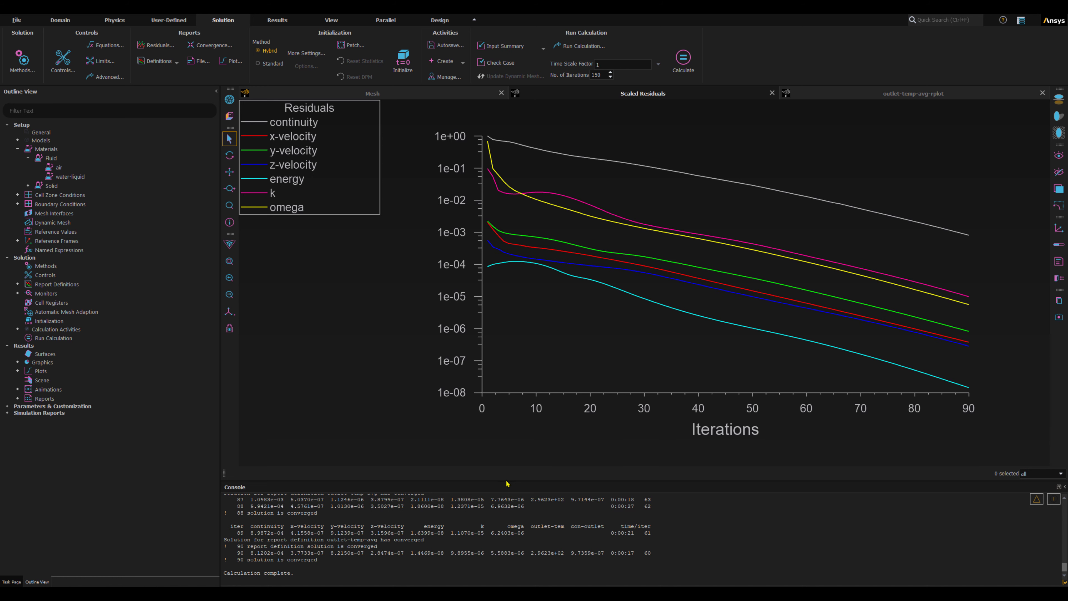
- Enlarge the console to examine the iteration, outlet-temp and con-outlet columns, and shrink it again
drag(506, 480, 506, 298)
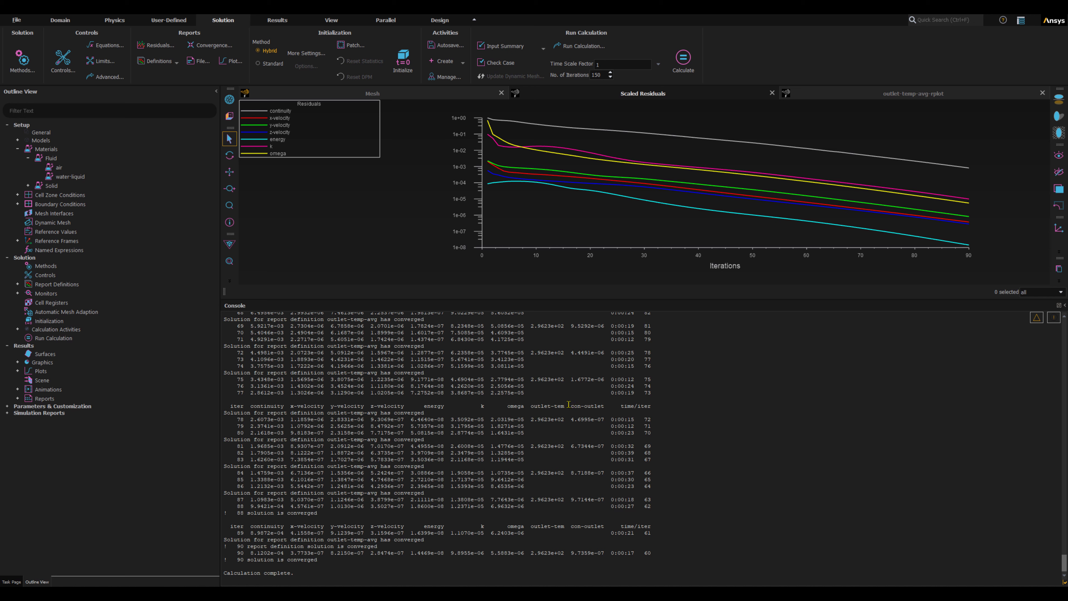
drag(570, 406, 602, 406)
drag(527, 407, 563, 406)
mouse_move(254, 406)
mouse_down()
mouse_move(312, 407)
mouse_move(261, 406)
mouse_move(275, 406)
mouse_up()
drag(422, 299, 427, 533)
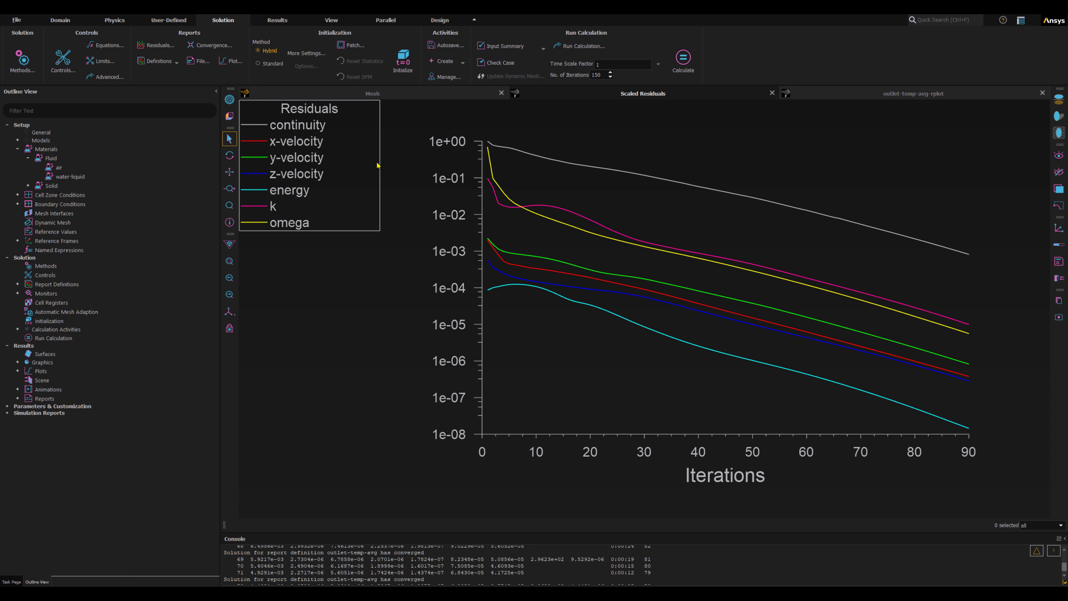
- Compute a Mass Flow Rate flux report for the cold-inlet, hot-inlet and outlet boundaries
click(273, 21)
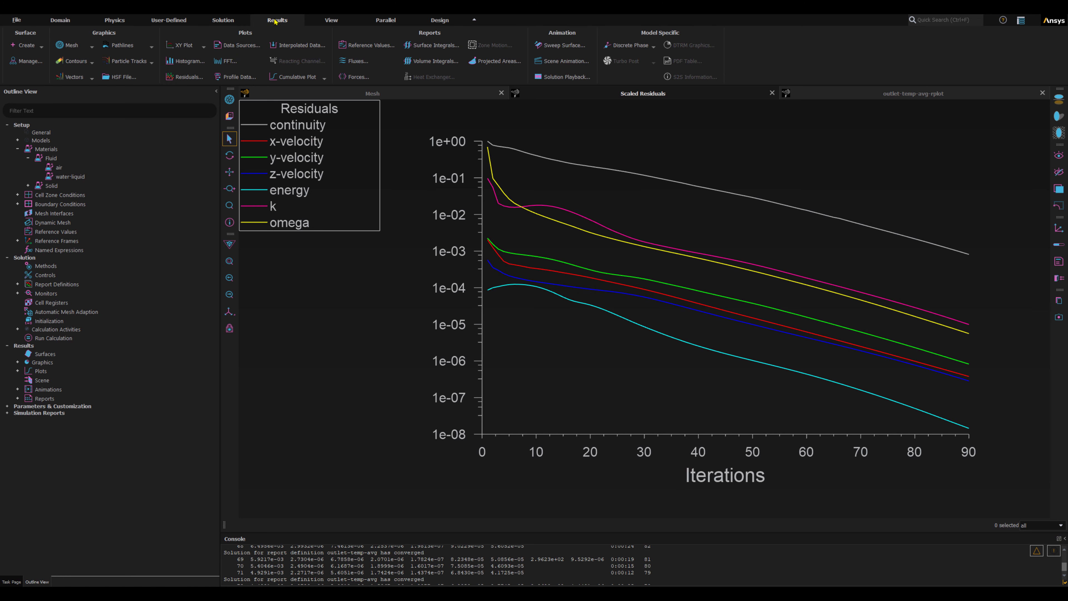
click(364, 62)
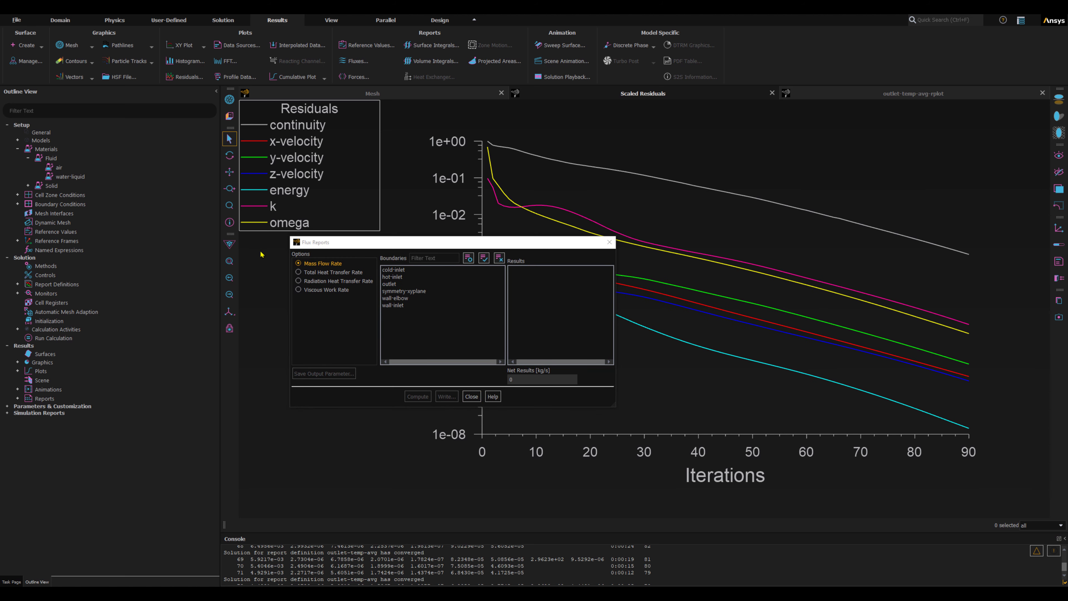
click(313, 264)
click(403, 271)
click(400, 276)
click(395, 305)
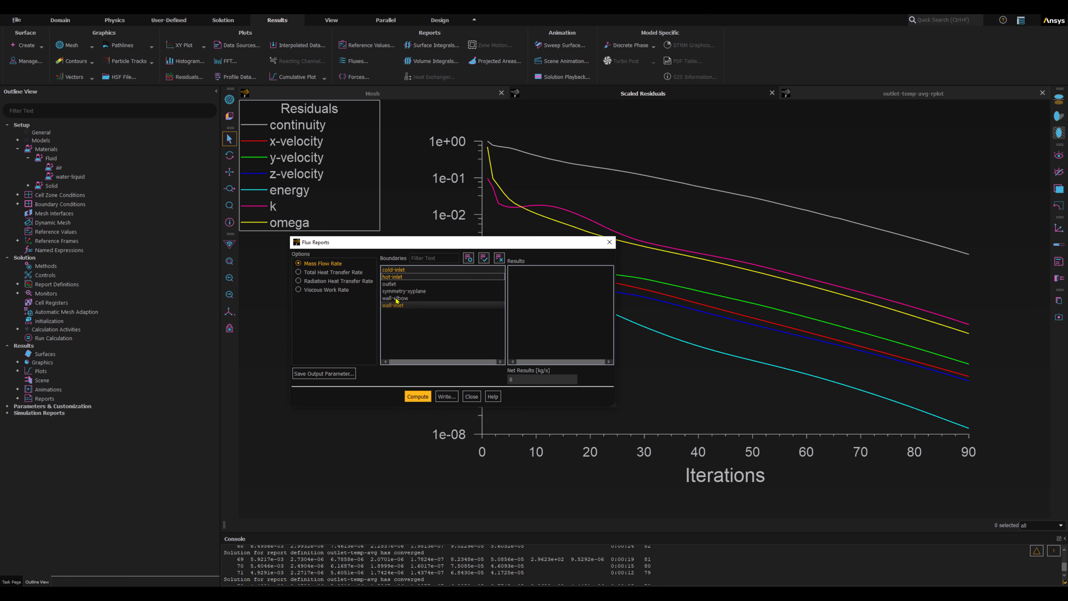
click(394, 305)
click(390, 284)
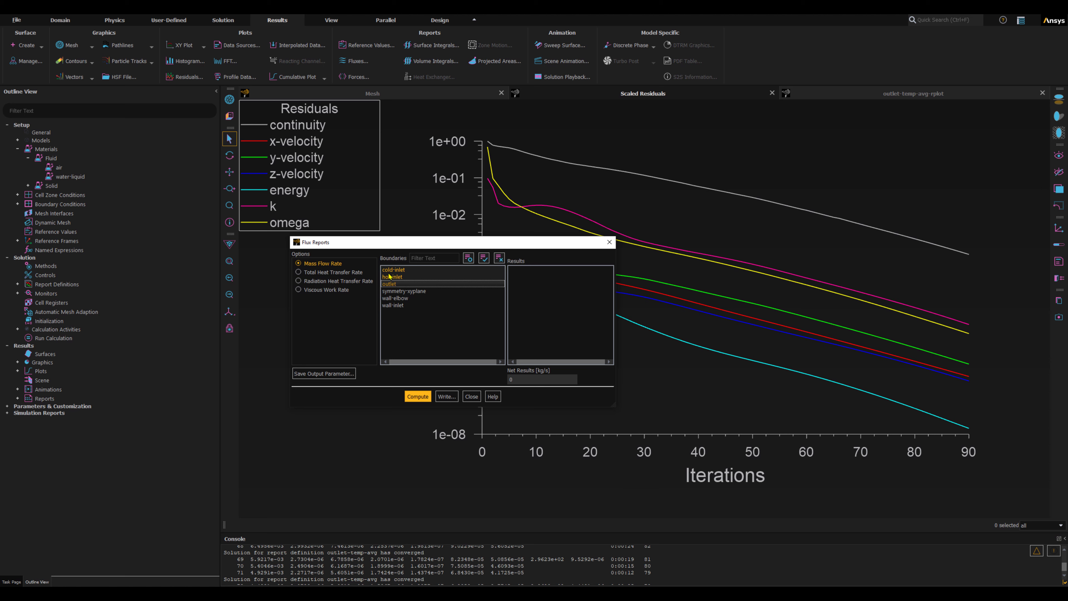
click(405, 298)
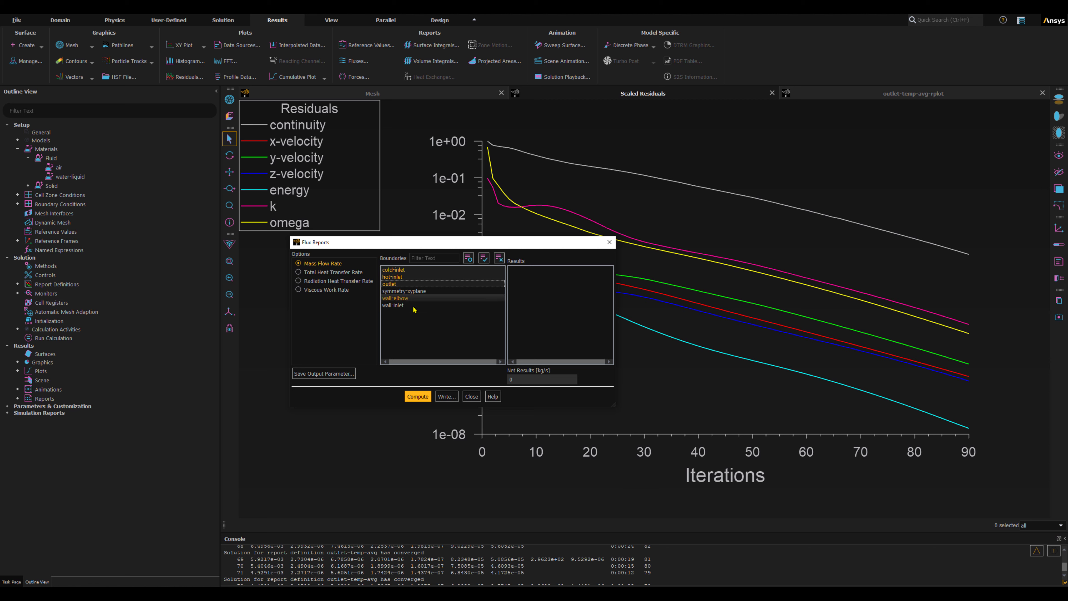
click(423, 396)
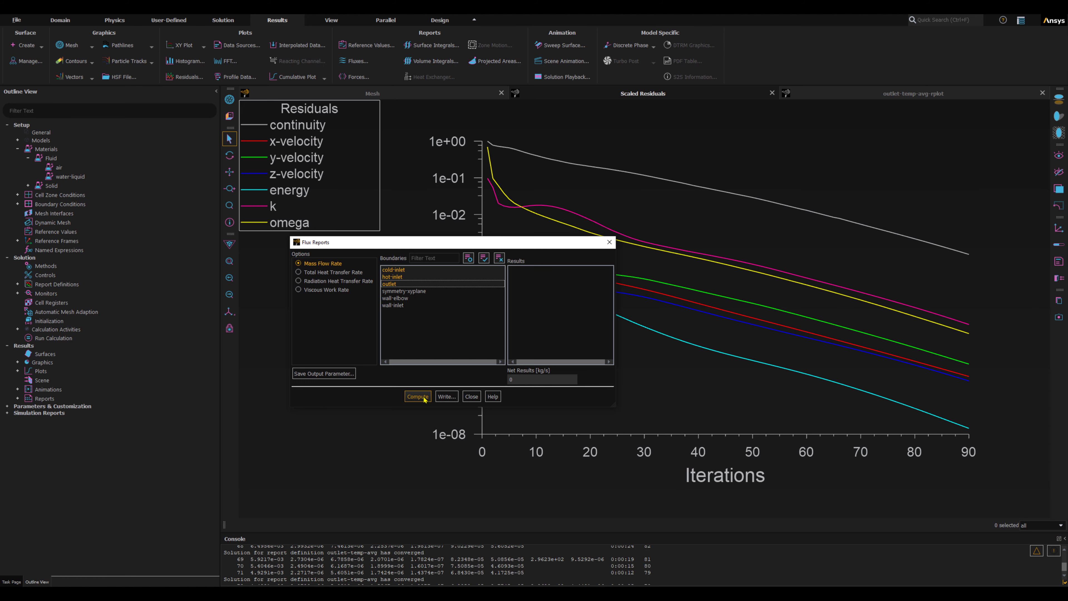
click(424, 397)
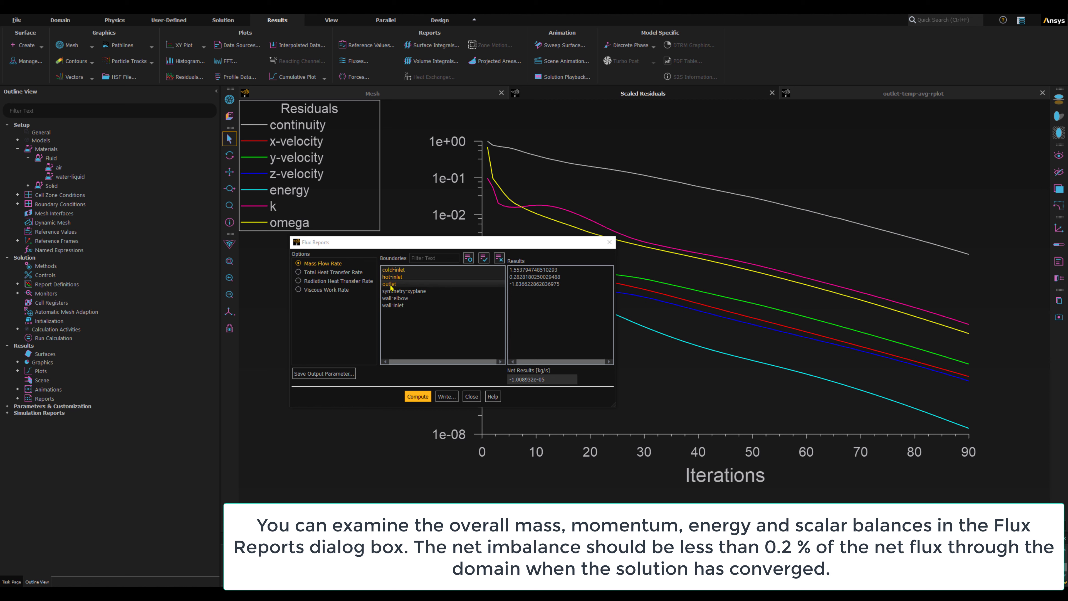
- Check the net mass flow imbalance for the two inlets and the outlet, and close the flux report
click(501, 293)
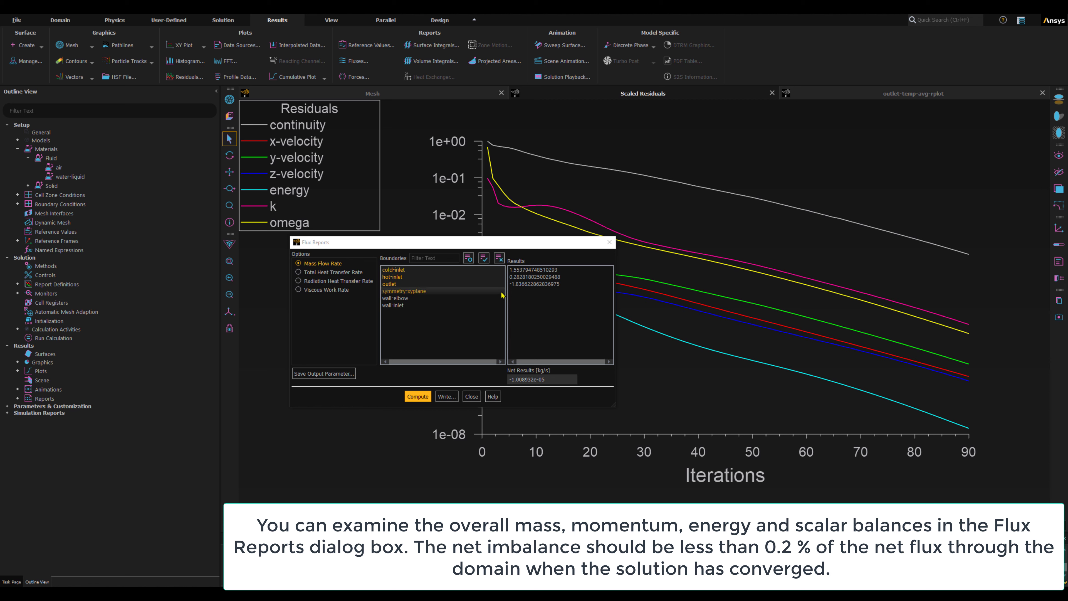
click(501, 293)
click(522, 381)
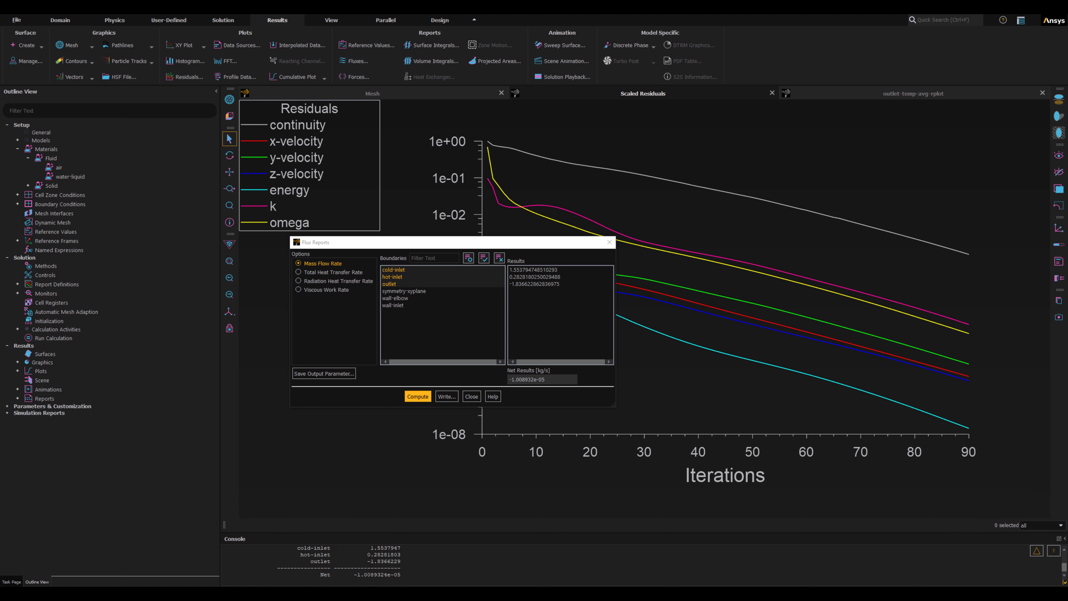
click(470, 398)
click(526, 380)
click(472, 396)
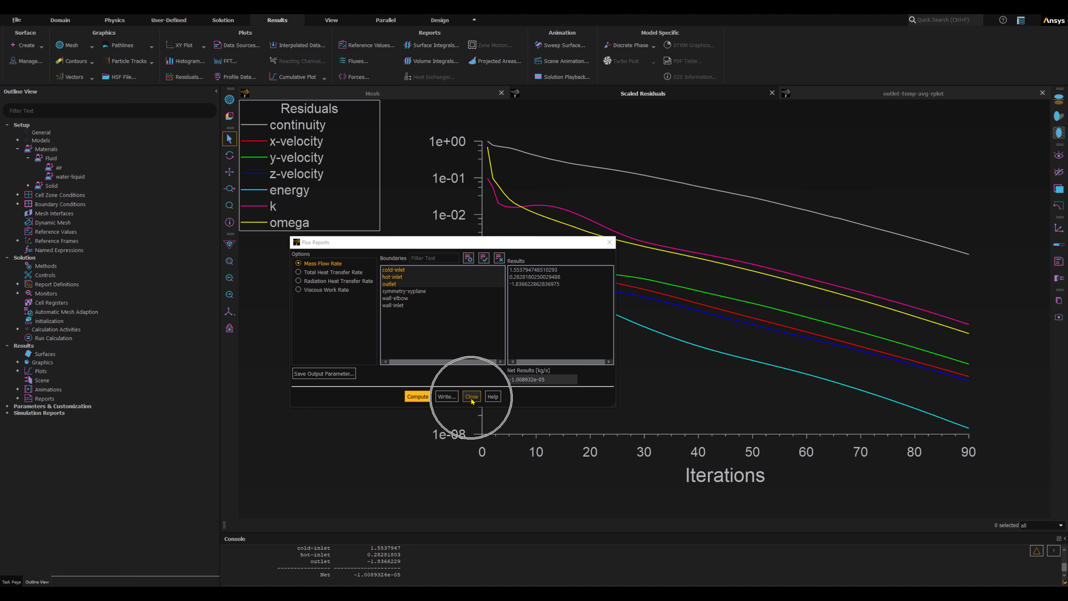
- Write the solution data file as 3D ELBOW.dat.h5 in the project folder
click(16, 20)
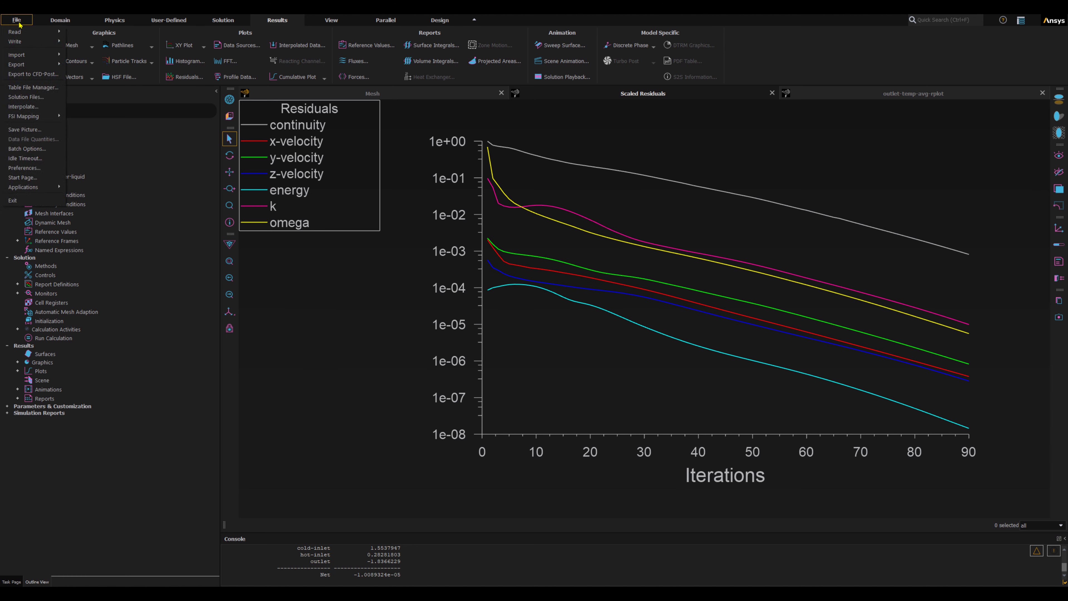
mouse_move(27, 42)
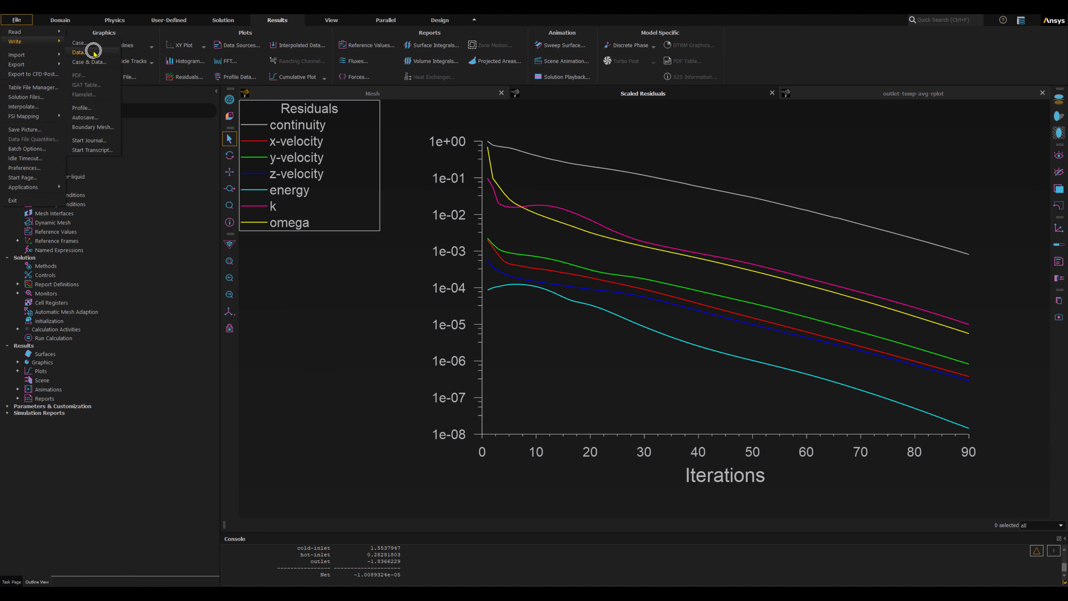
click(79, 52)
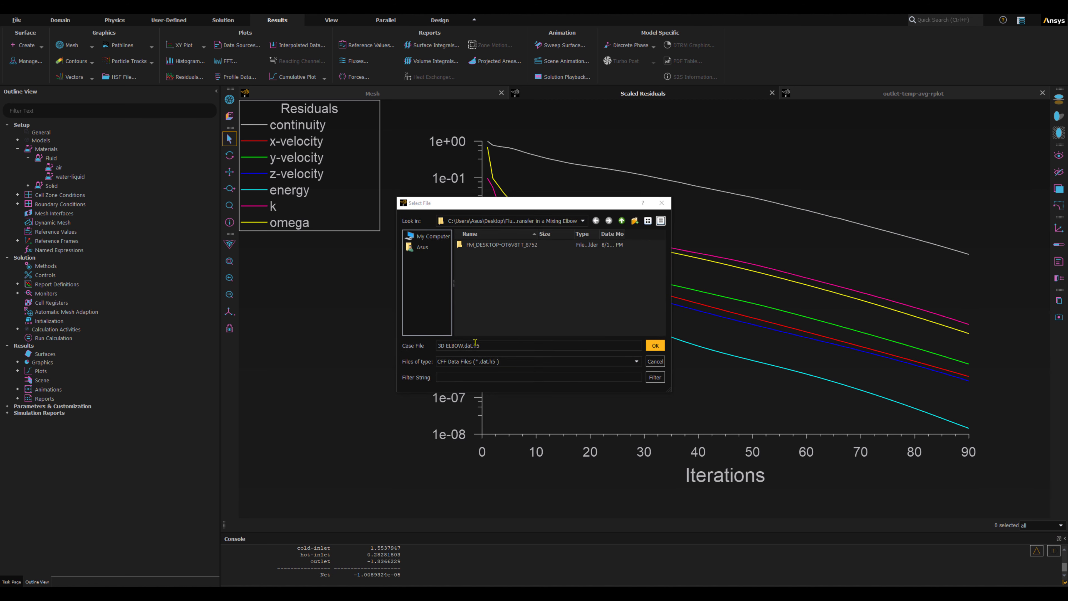
click(655, 346)
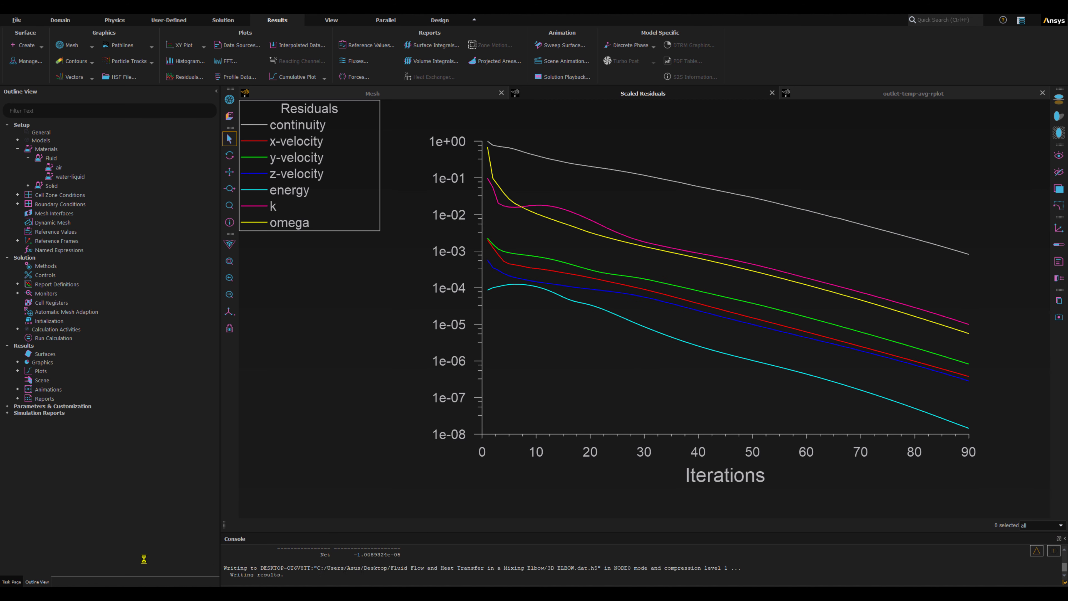